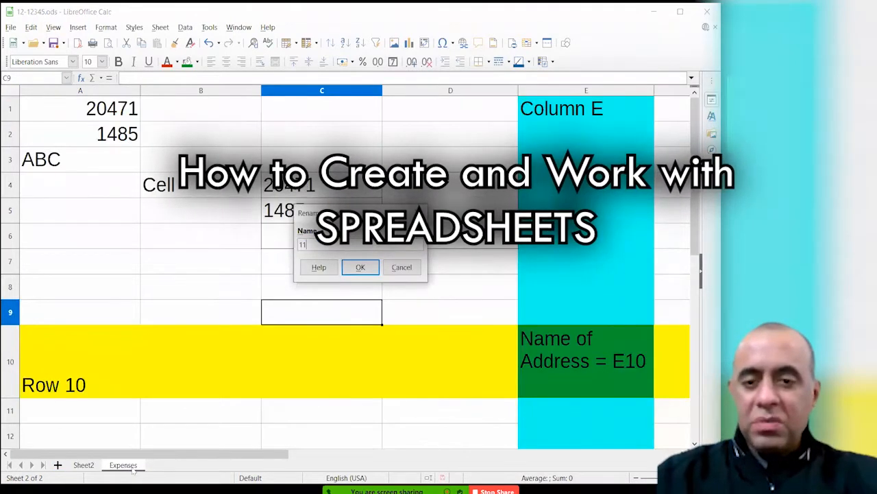
# Confirm the name 11 for the filled-in sheet and rename the empty Sheet2 as Expenses
pyautogui.press('Return')
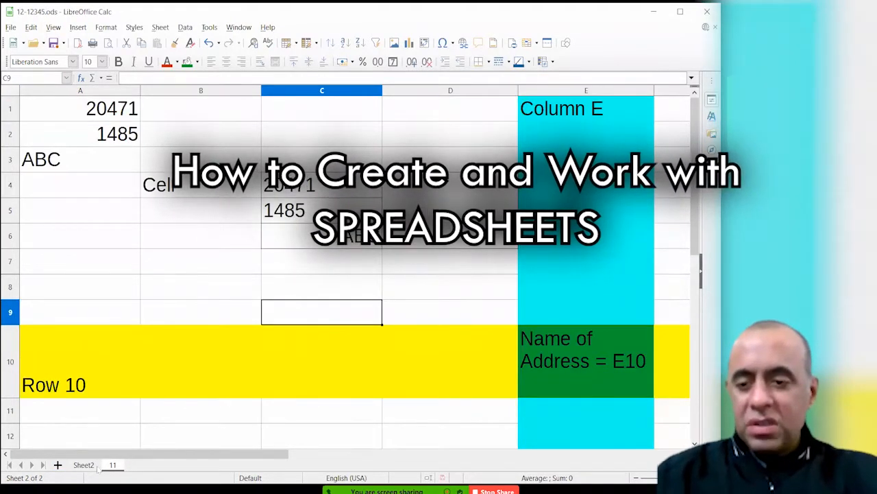
pyautogui.doubleClick(84, 465)
pyautogui.write('Expense')
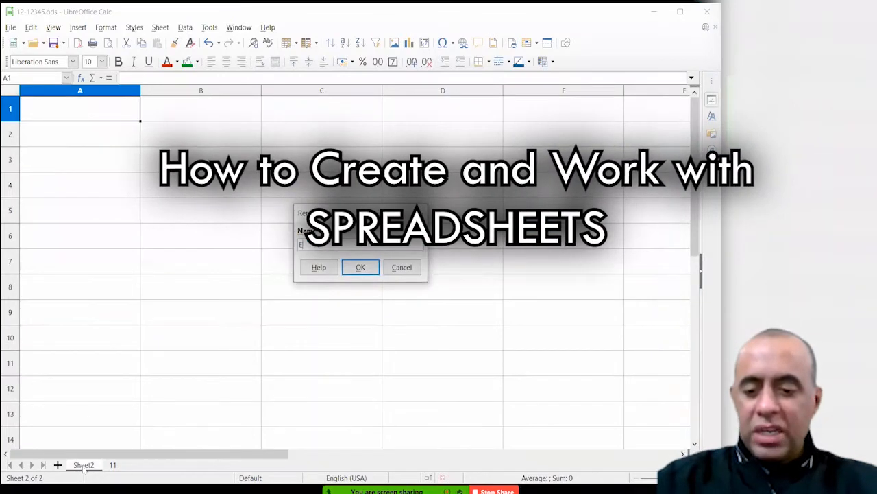
pyautogui.write('s')
pyautogui.press('Return')
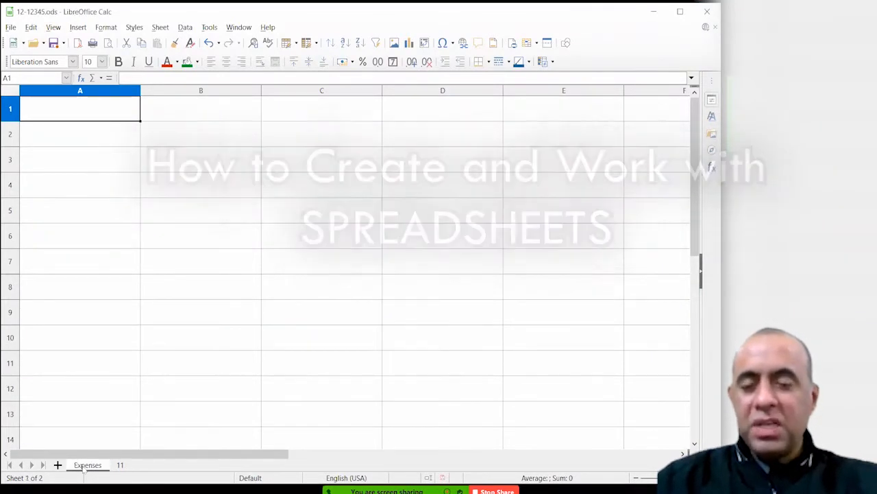
pyautogui.moveTo(98, 113); pyautogui.dragTo(279, 251)
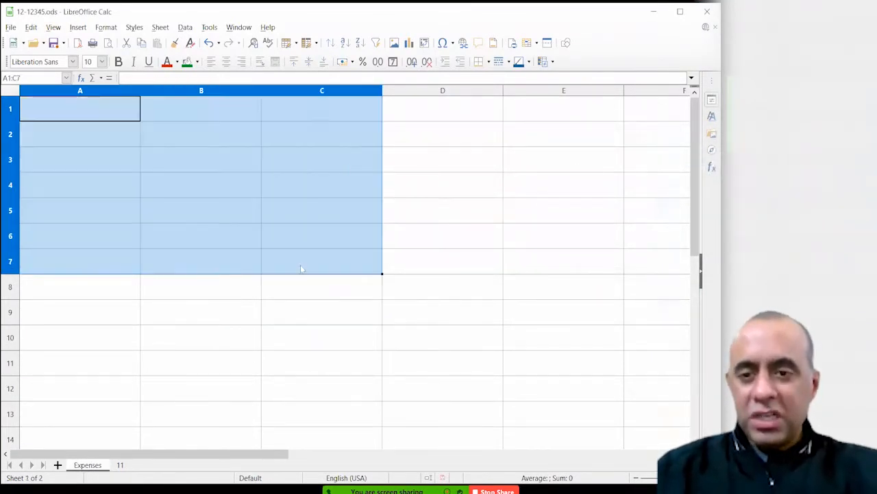
pyautogui.click(278, 251)
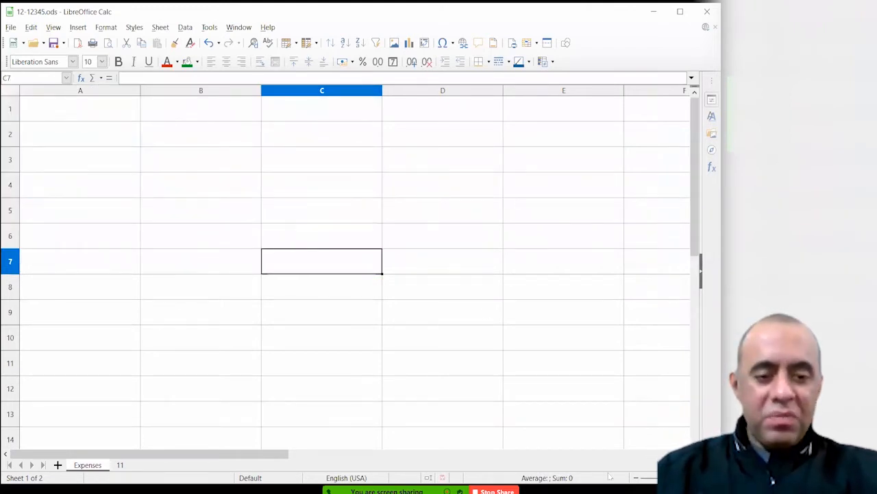
# Merge and centre cells B3 to H3 on the Expenses sheet
pyautogui.click(636, 478)
pyautogui.click(636, 477)
pyautogui.click(636, 478)
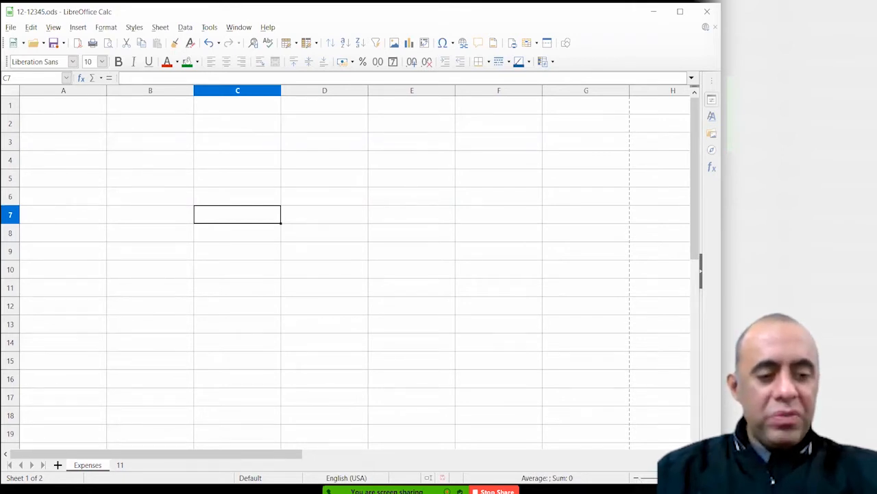
pyautogui.click(122, 175)
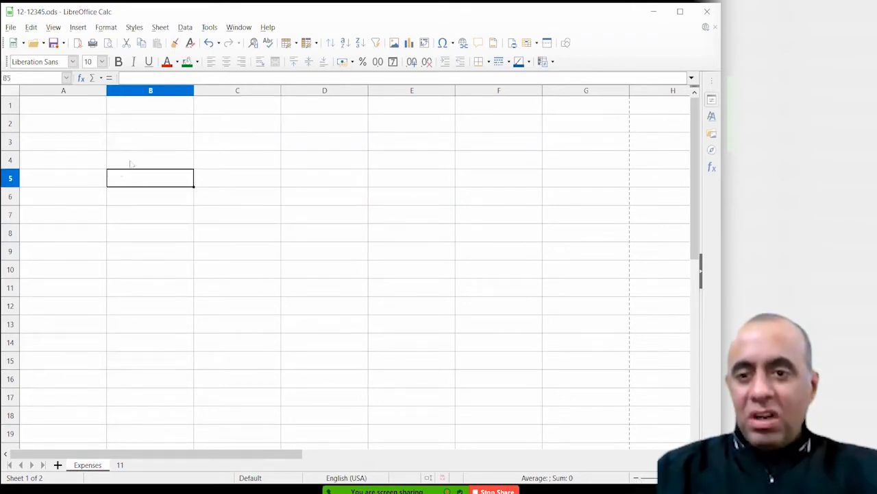
pyautogui.click(135, 162)
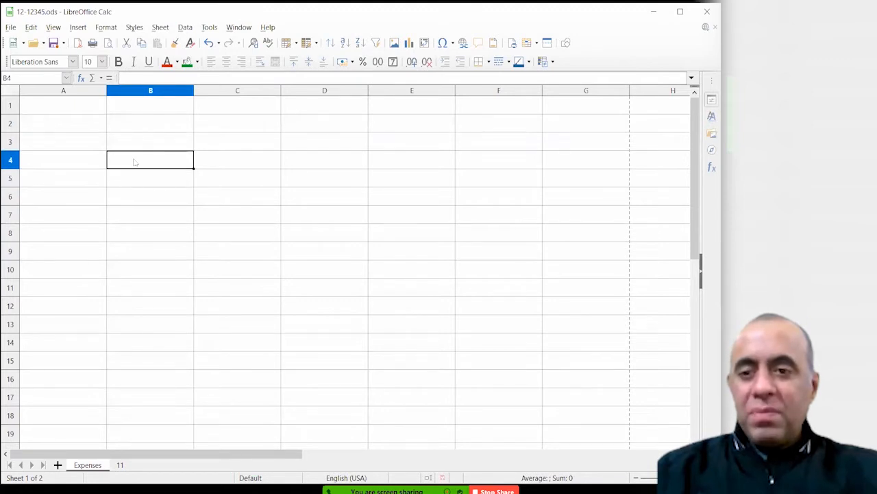
pyautogui.moveTo(135, 162); pyautogui.dragTo(479, 159)
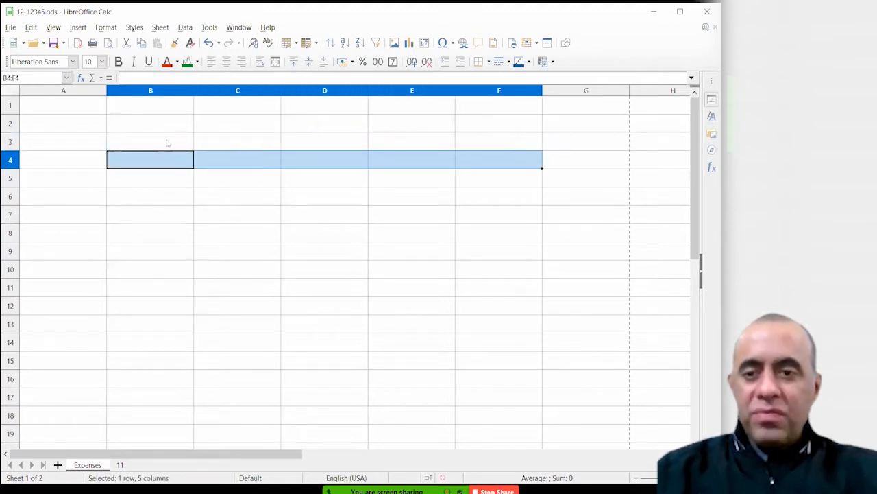
pyautogui.moveTo(166, 143); pyautogui.dragTo(566, 139)
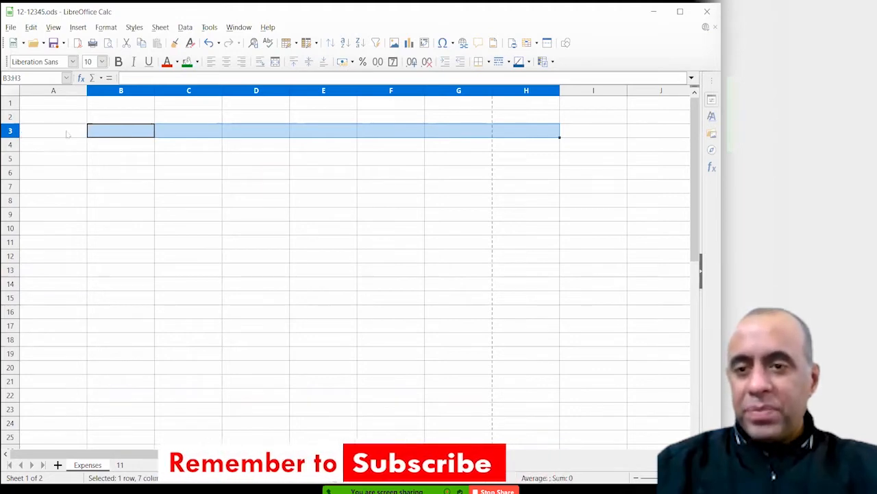
pyautogui.click(120, 132)
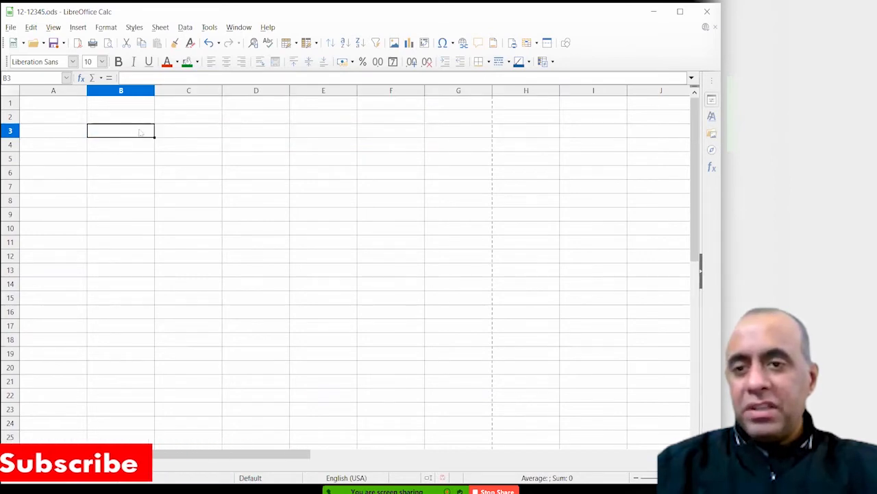
pyautogui.moveTo(139, 132); pyautogui.dragTo(518, 131)
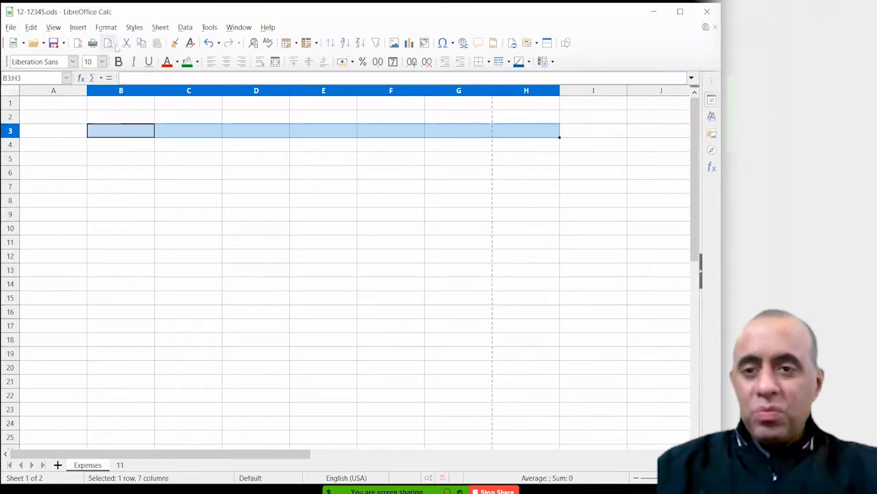
pyautogui.click(275, 62)
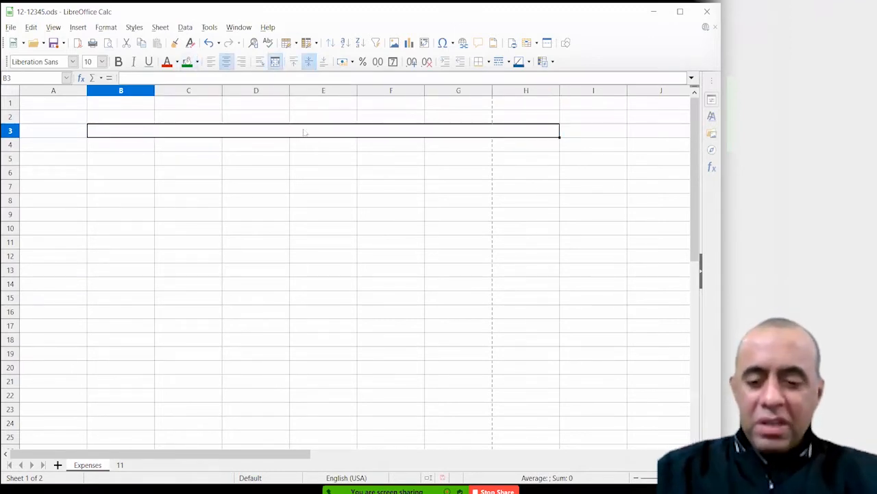
# Enter the heading "Week 1 of this Month" in the merged cell B3
pyautogui.write('Week ')
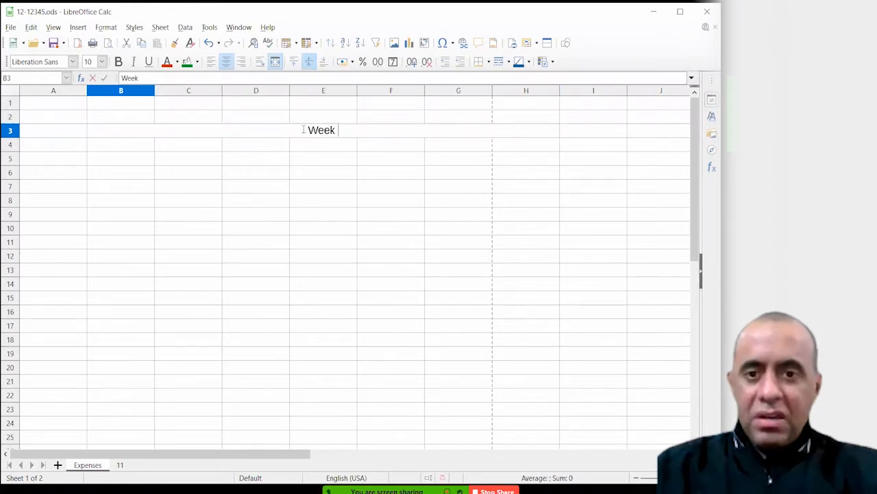
pyautogui.write('1 of th')
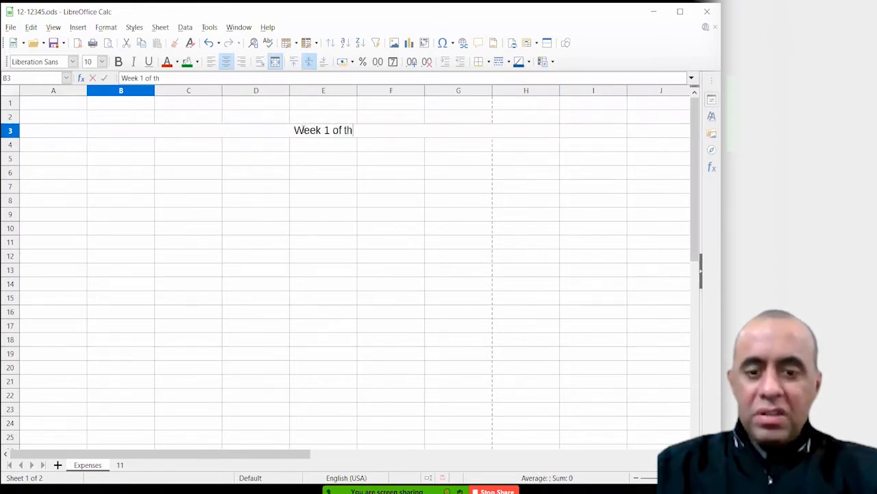
pyautogui.write('is Month')
pyautogui.press('Return')
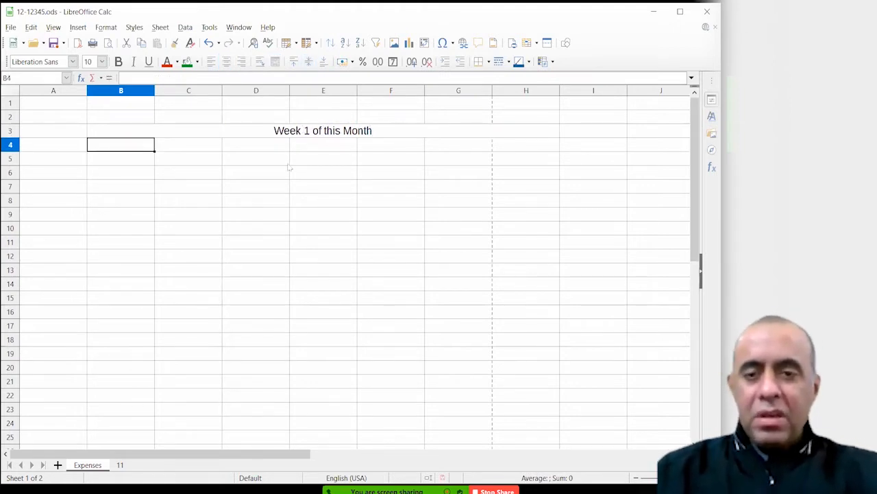
# Add borders on all sides of the merged "Week 1 of this Month" heading cell
pyautogui.click(254, 132)
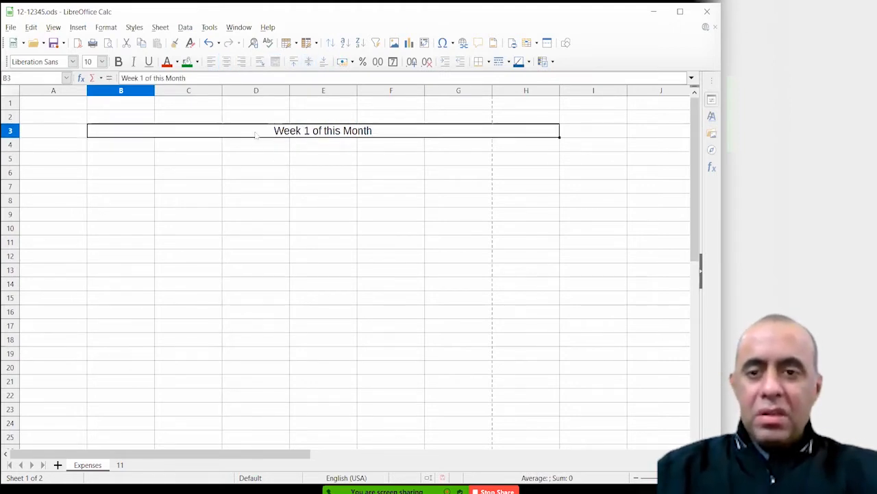
pyautogui.click(488, 62)
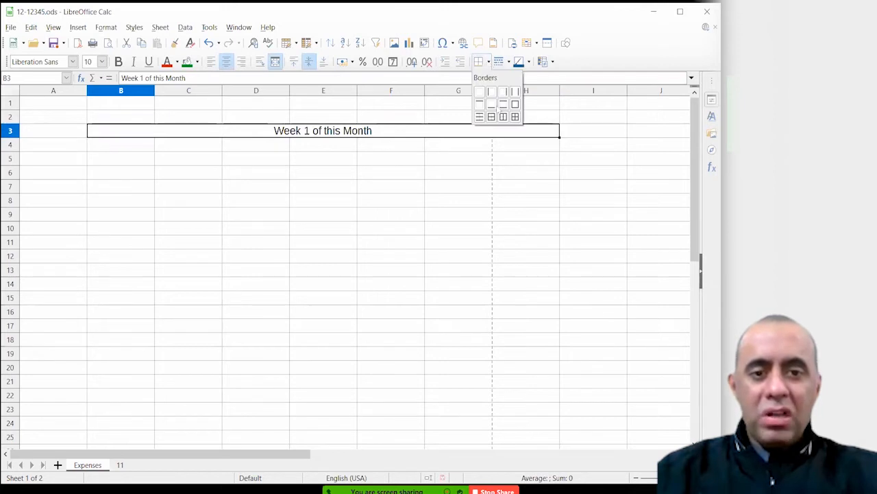
pyautogui.click(515, 116)
pyautogui.click(329, 174)
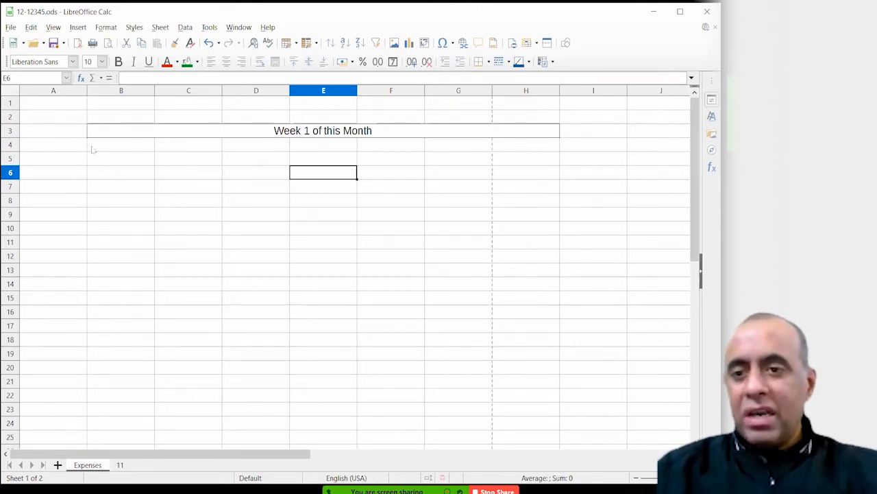
pyautogui.click(120, 132)
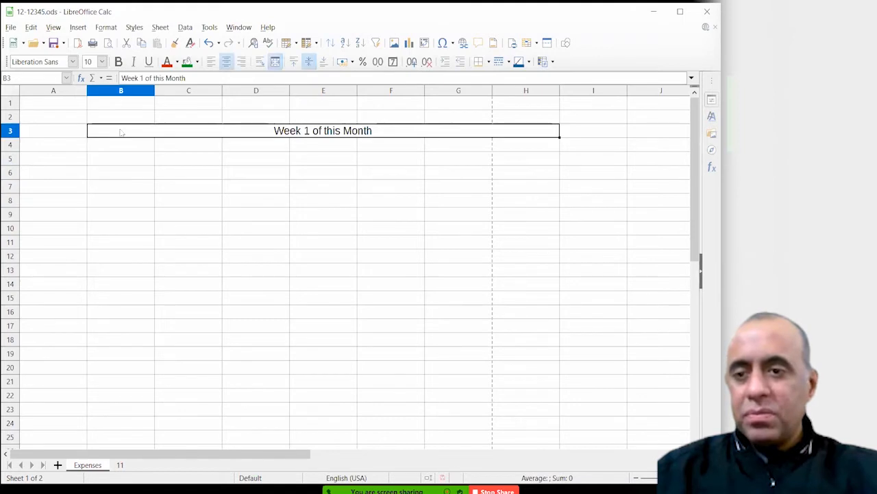
# Merge and centre cells A4 to A8 and enter "Categories" in the merged cell
pyautogui.moveTo(75, 145); pyautogui.dragTo(68, 207)
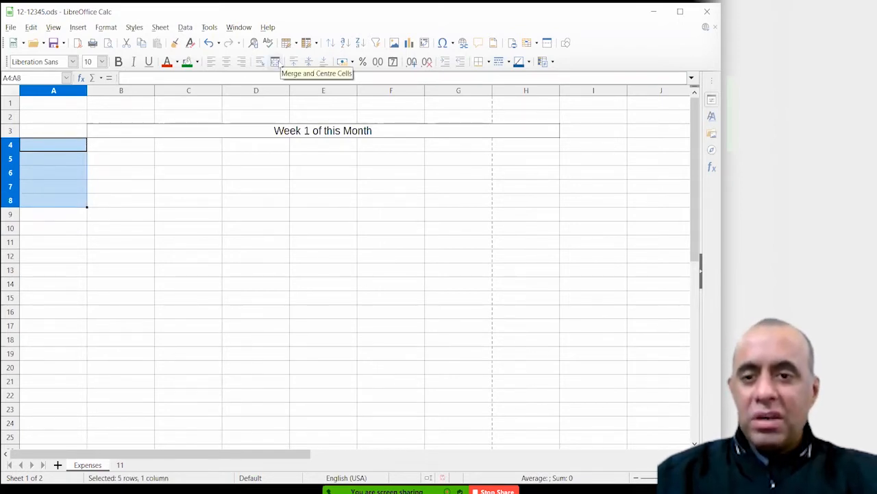
pyautogui.click(274, 62)
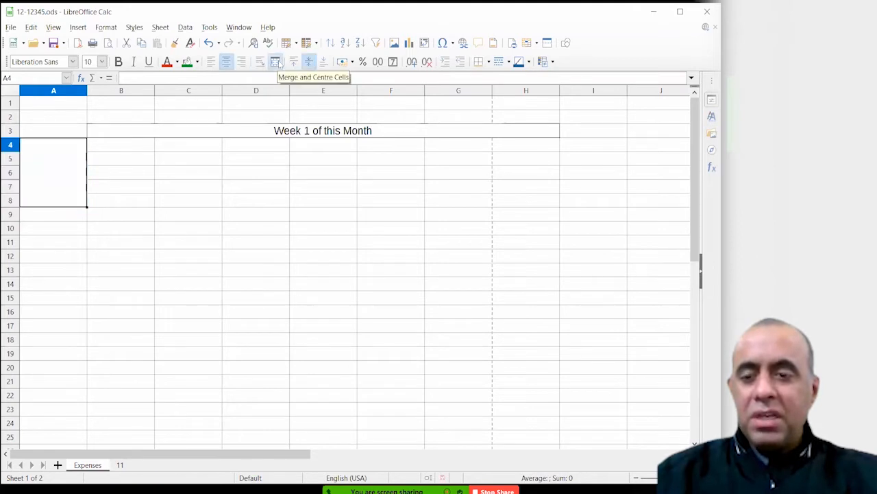
pyautogui.doubleClick(51, 178)
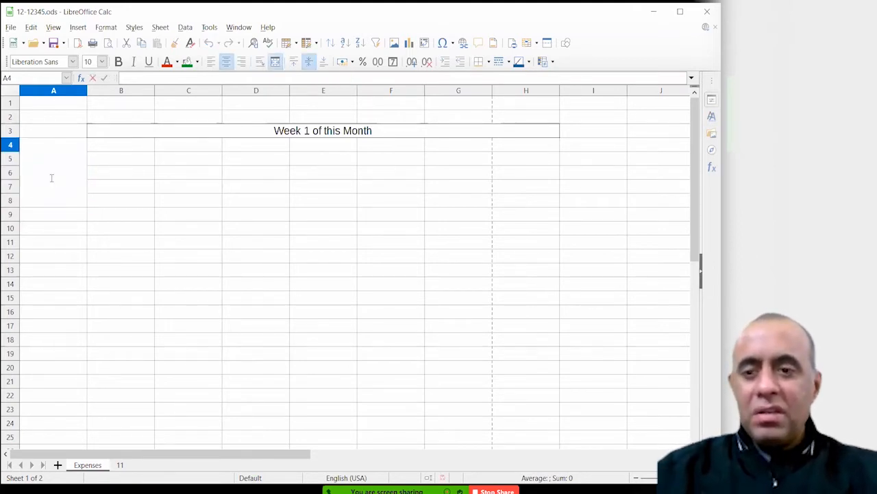
pyautogui.write('Categories')
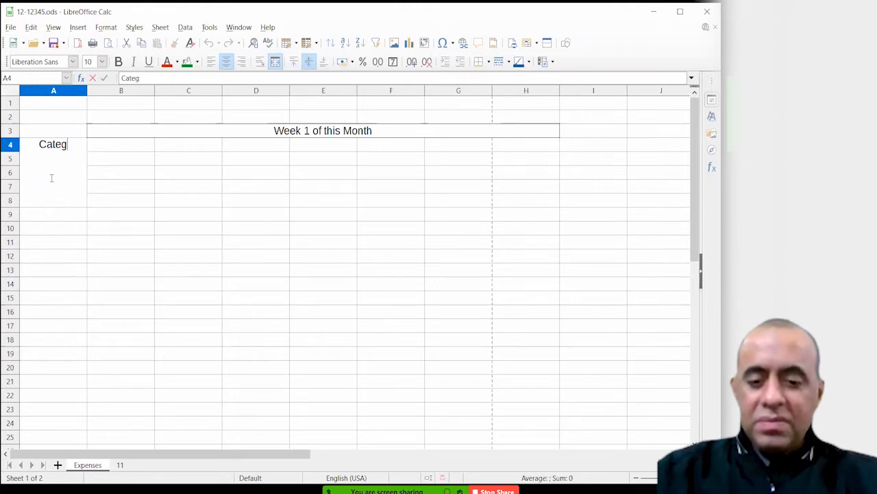
pyautogui.press('Return')
# Add borders on all sides of the merged "Categories" cell
pyautogui.click(68, 185)
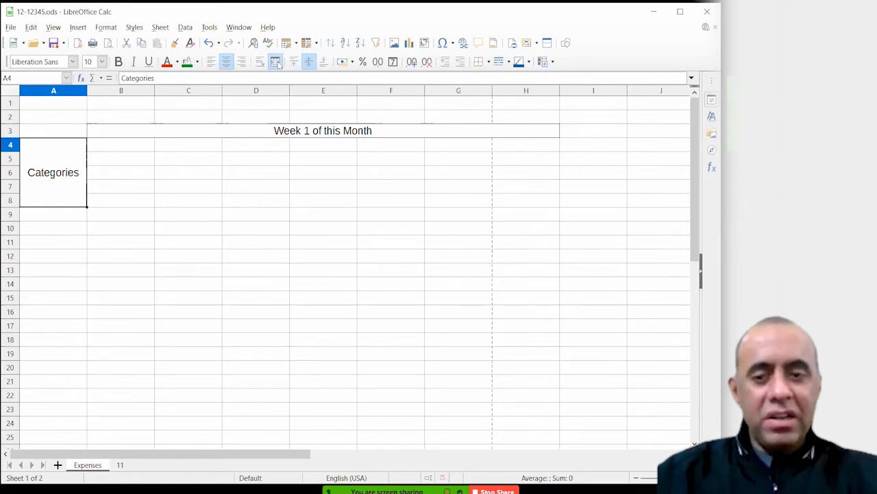
pyautogui.click(127, 170)
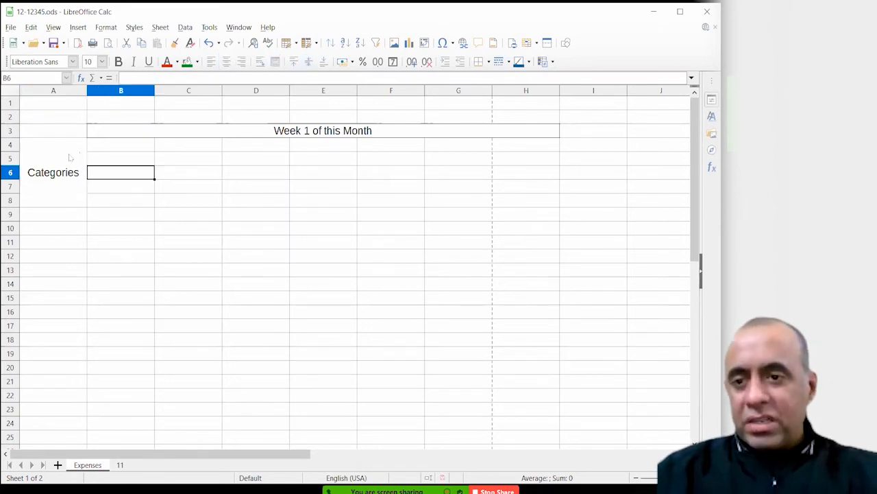
pyautogui.click(69, 158)
pyautogui.click(478, 61)
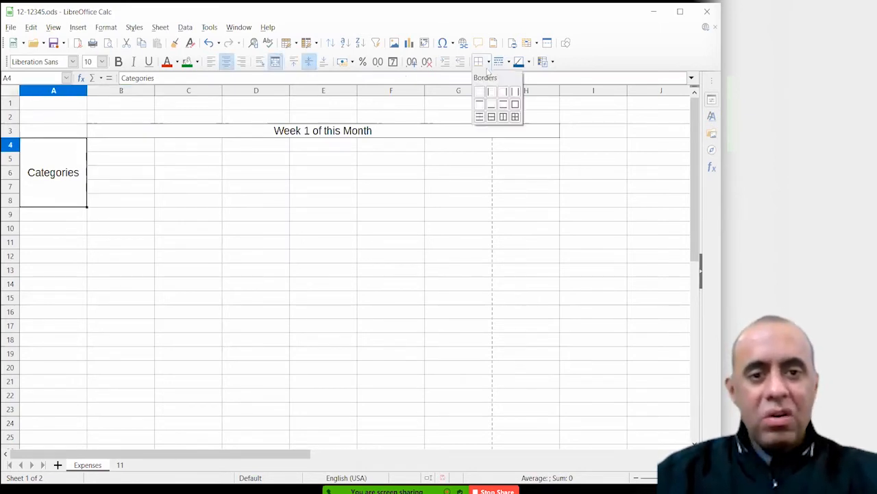
pyautogui.click(515, 116)
pyautogui.click(275, 212)
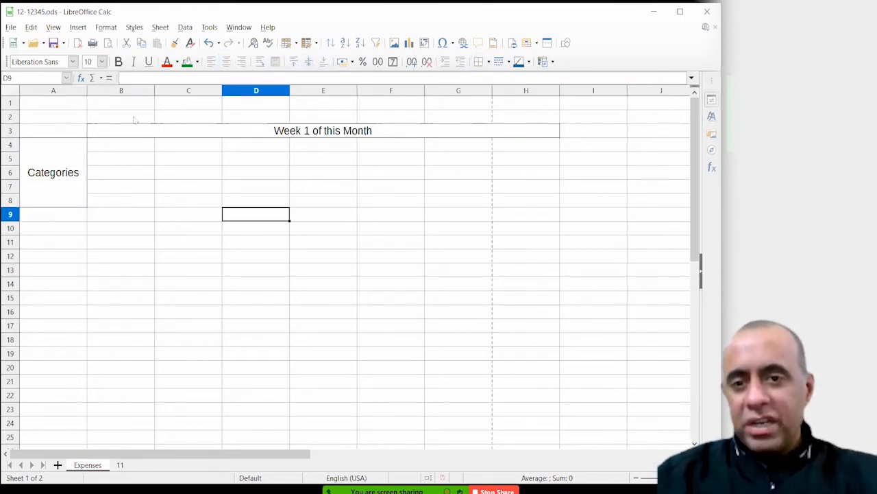
# Move the merged "Week 1 of this Month" heading to C2:I2, then undo and redo the move
pyautogui.click(143, 137)
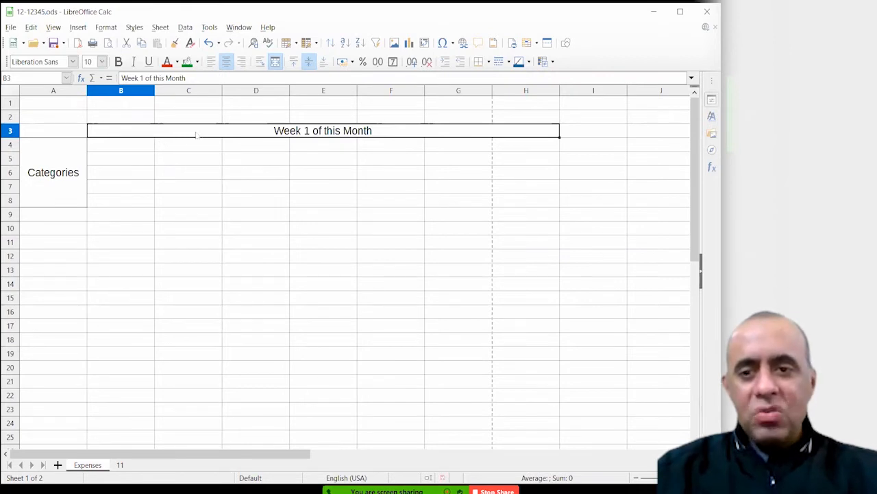
pyautogui.moveTo(197, 135); pyautogui.dragTo(242, 120)
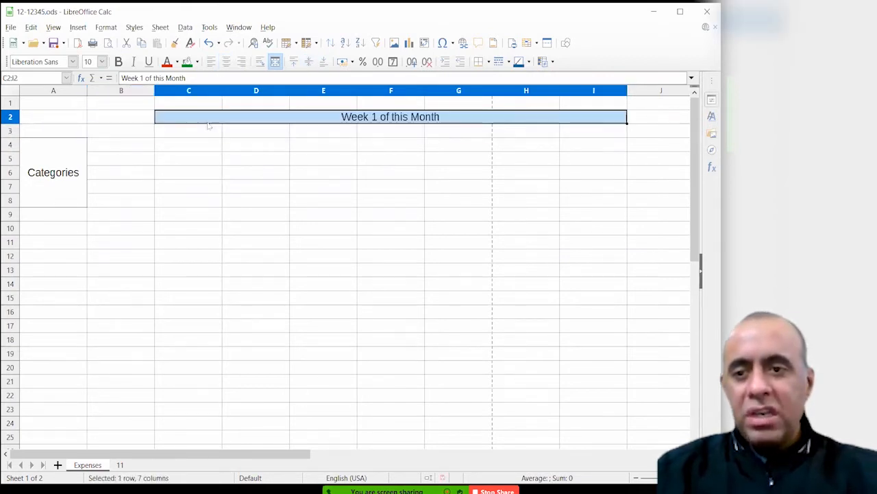
pyautogui.hotkey('ctrl', 'z')
pyautogui.click(112, 135)
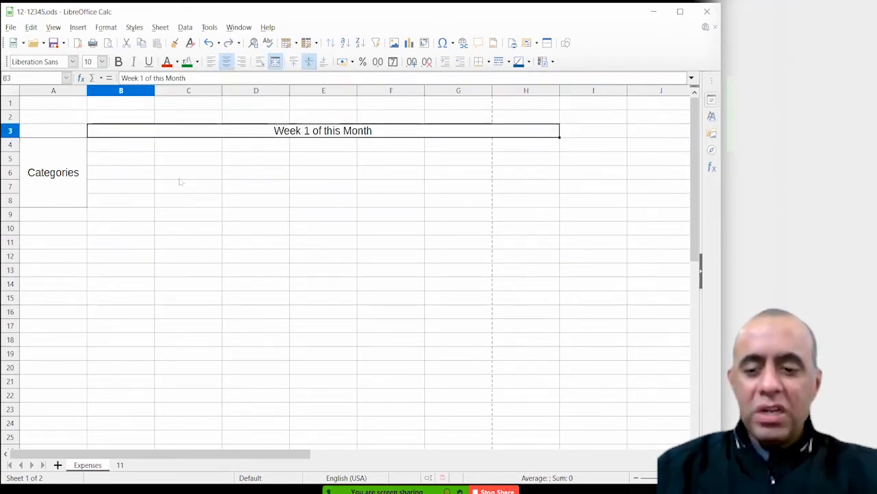
pyautogui.hotkey('ctrl', 'y')
pyautogui.click(218, 191)
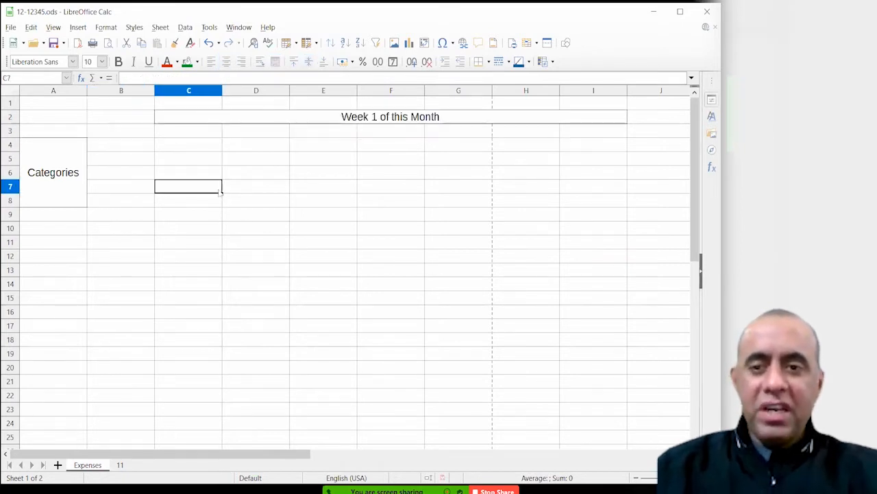
pyautogui.click(193, 121)
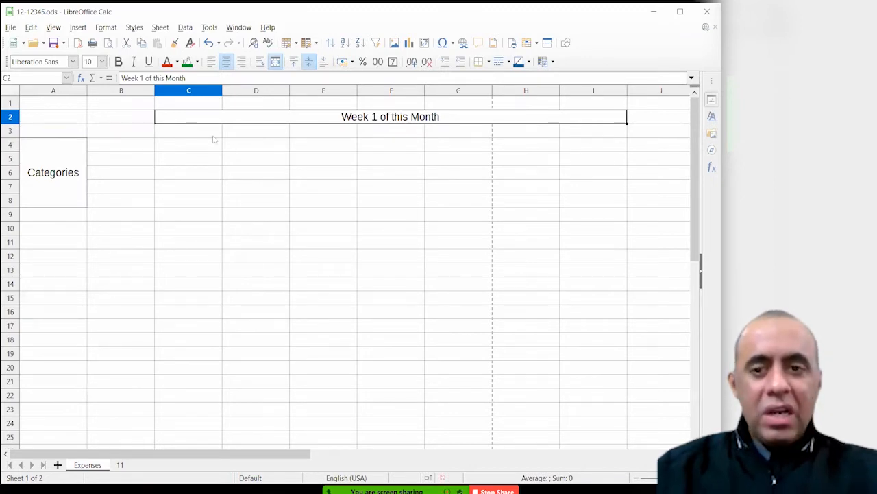
pyautogui.moveTo(345, 112); pyautogui.dragTo(419, 117)
pyautogui.hotkey('ctrl', 'c')
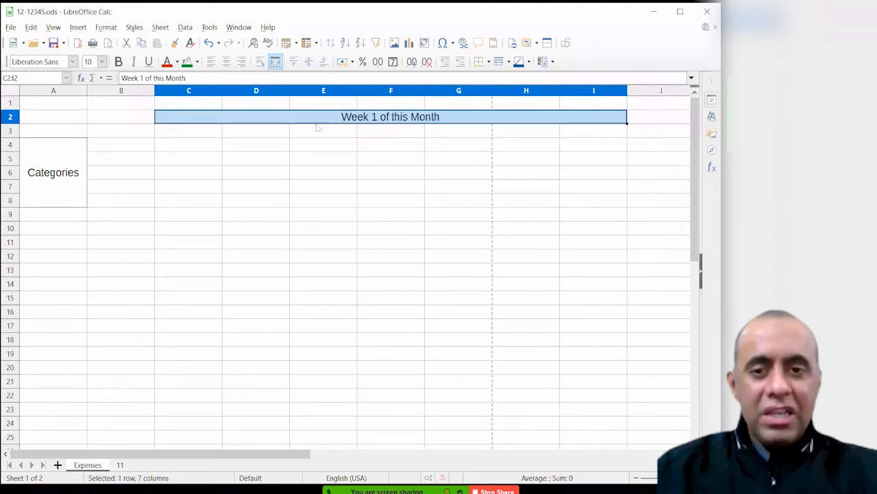
pyautogui.moveTo(305, 122); pyautogui.dragTo(203, 130)
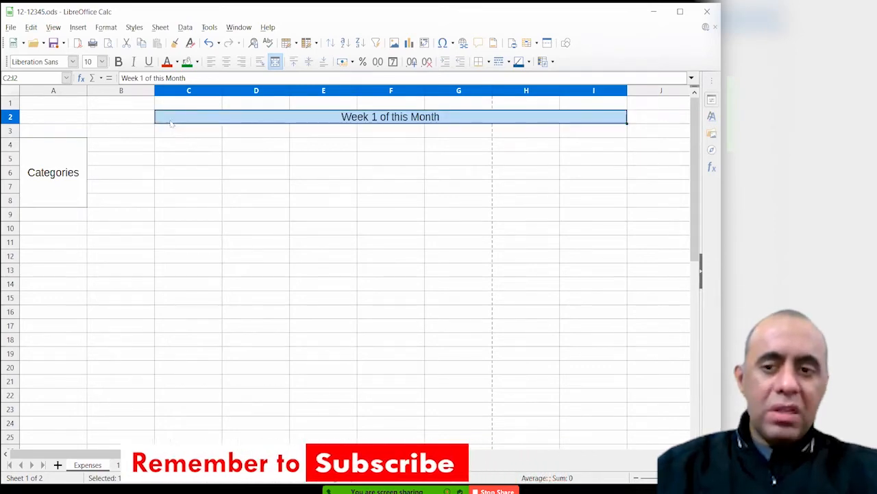
pyautogui.click(197, 147)
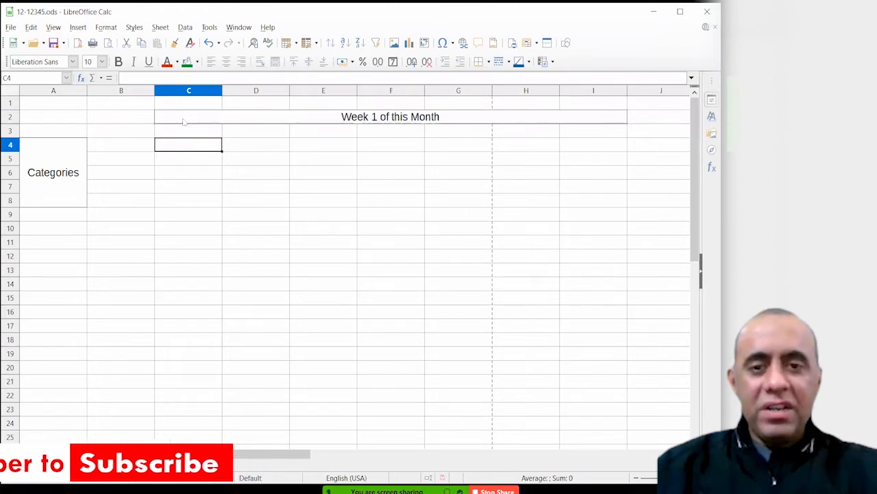
pyautogui.click(184, 121)
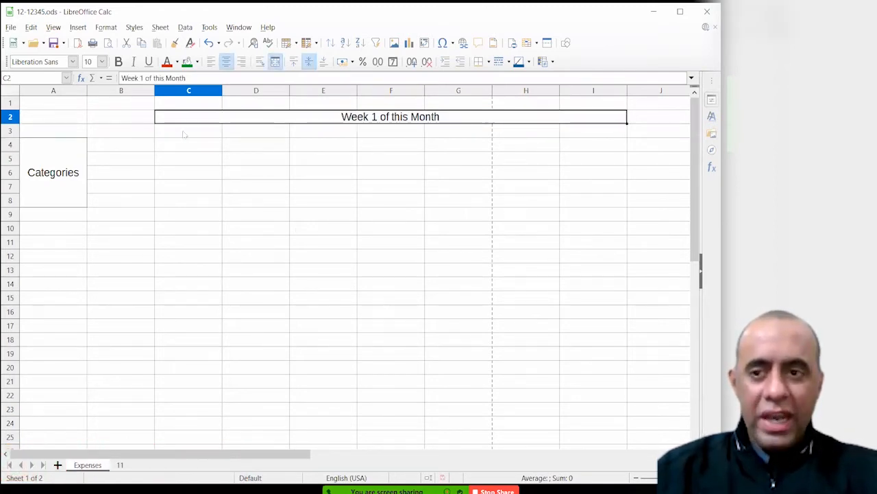
pyautogui.click(31, 27)
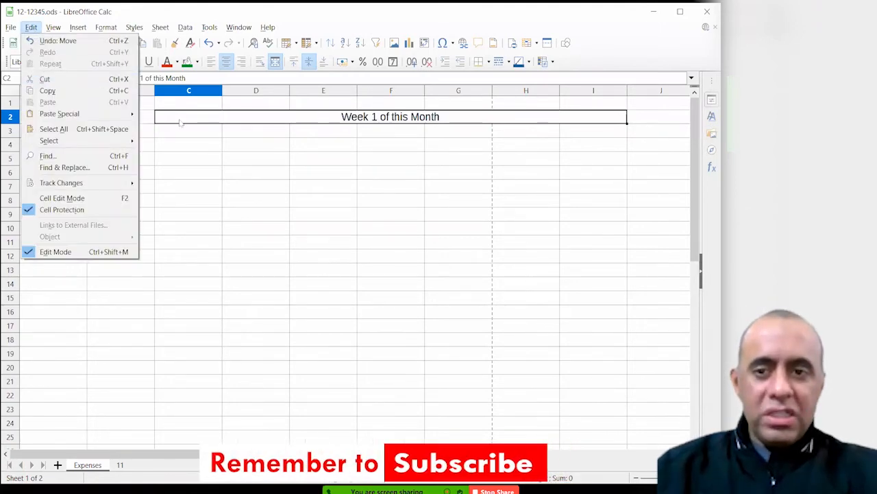
pyautogui.press('Escape')
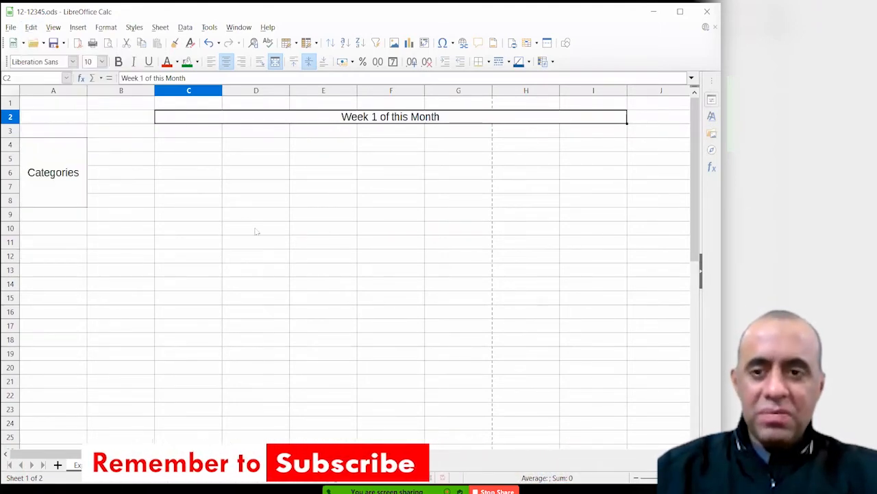
# Undo the last move of the merged "Week 1 of this Month" heading and select the heading cell
pyautogui.hotkey('ctrl', 'z')
pyautogui.click(141, 159)
pyautogui.click(140, 135)
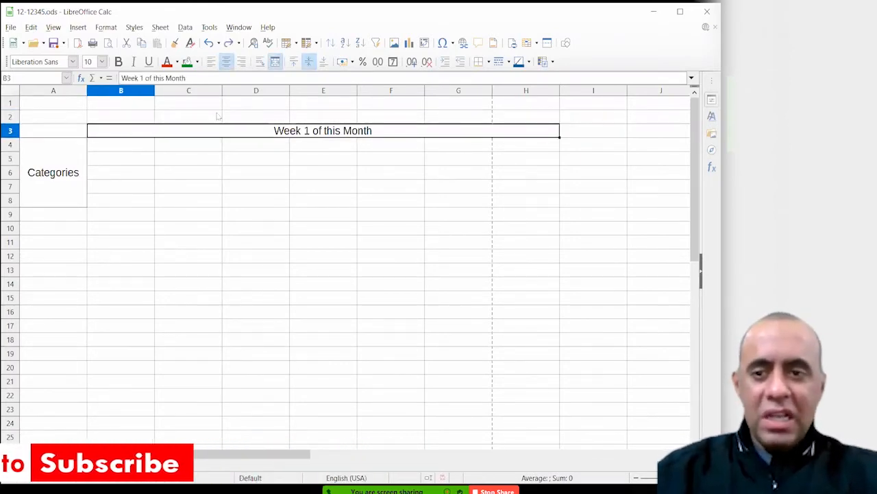
# Cut the merged "Week 1 of this Month" heading and paste it into the sheet starting at cell C2
pyautogui.click(30, 27)
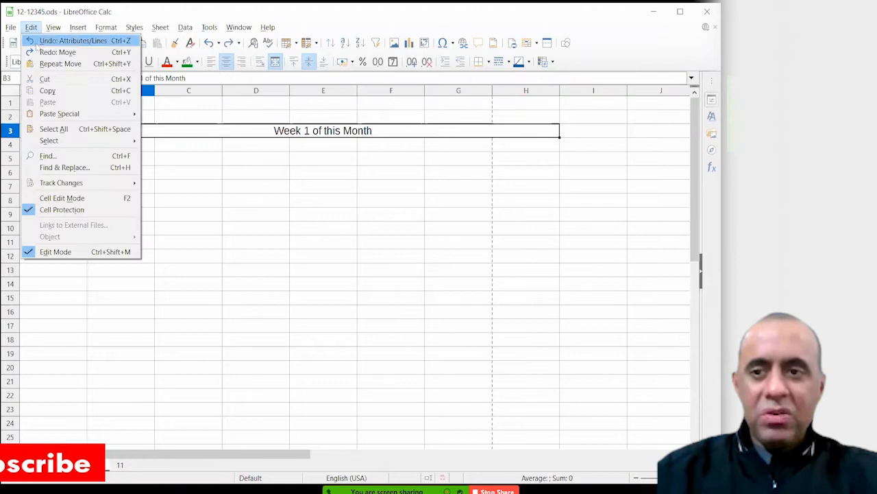
pyautogui.click(45, 79)
pyautogui.click(185, 180)
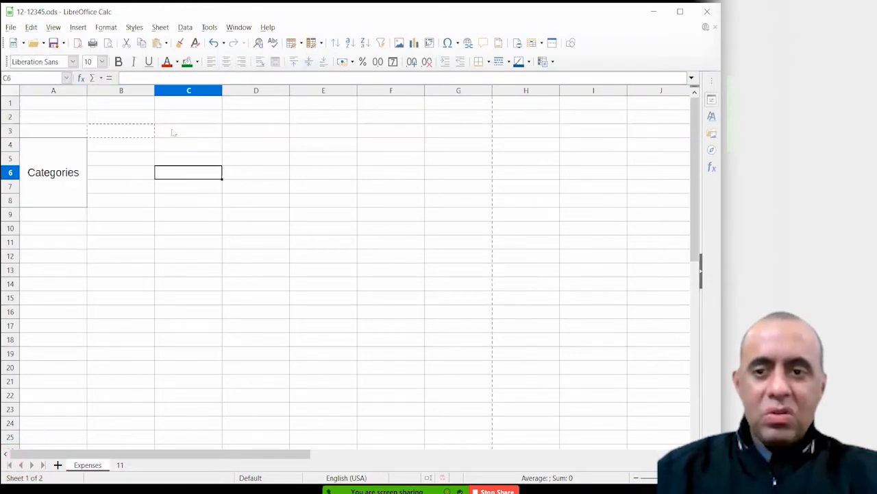
pyautogui.click(173, 122)
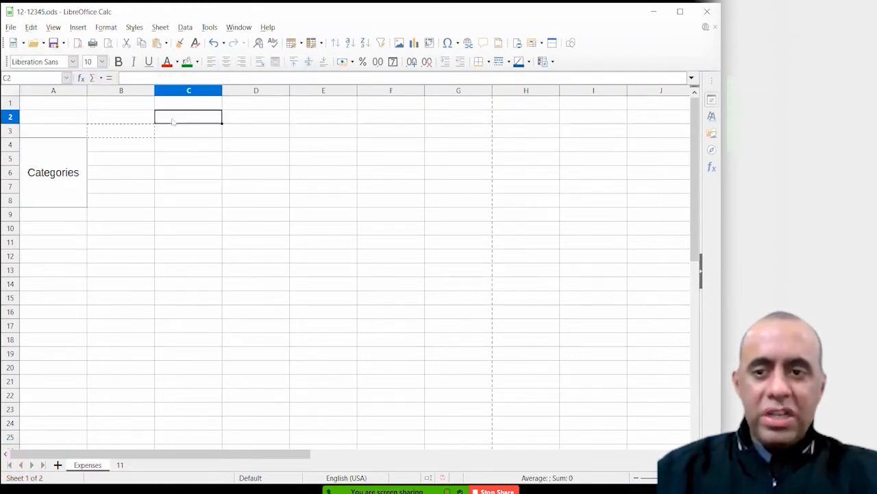
pyautogui.click(30, 27)
pyautogui.click(47, 102)
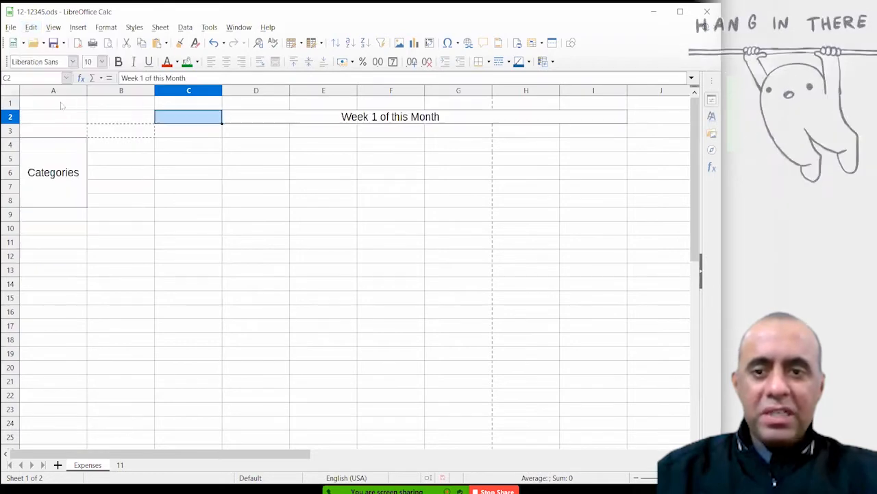
pyautogui.click(193, 162)
pyautogui.click(202, 123)
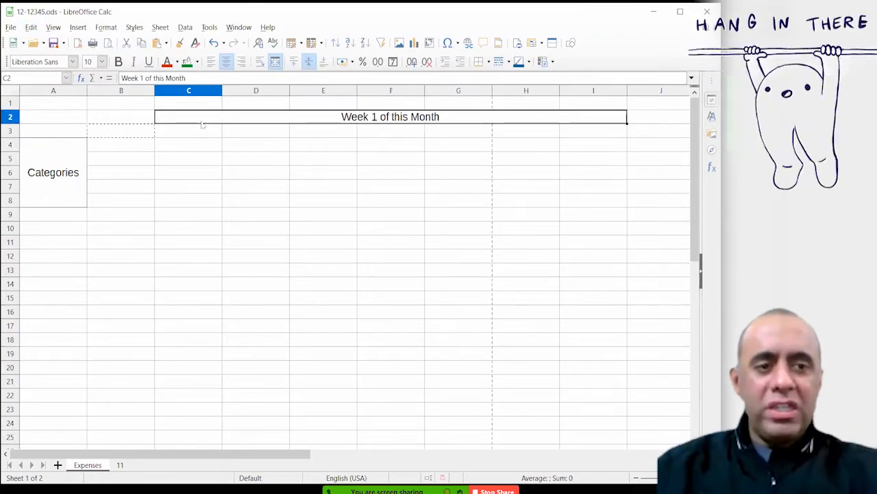
pyautogui.click(193, 142)
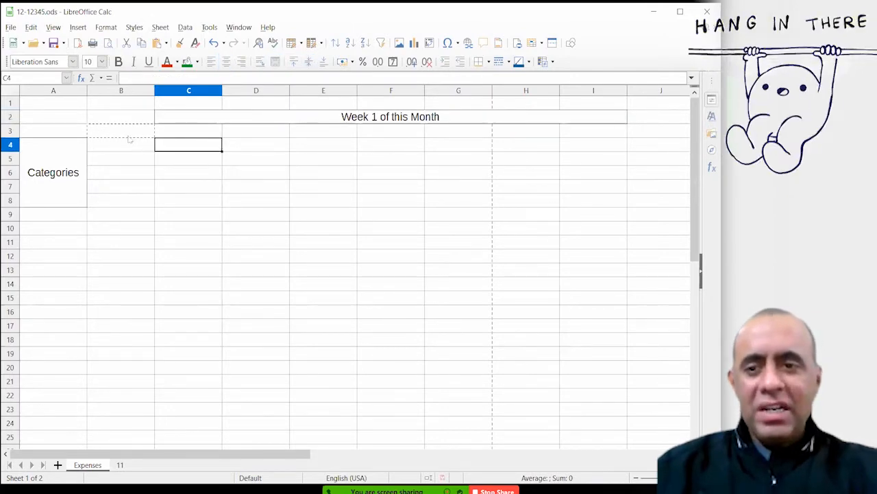
pyautogui.press('Up')
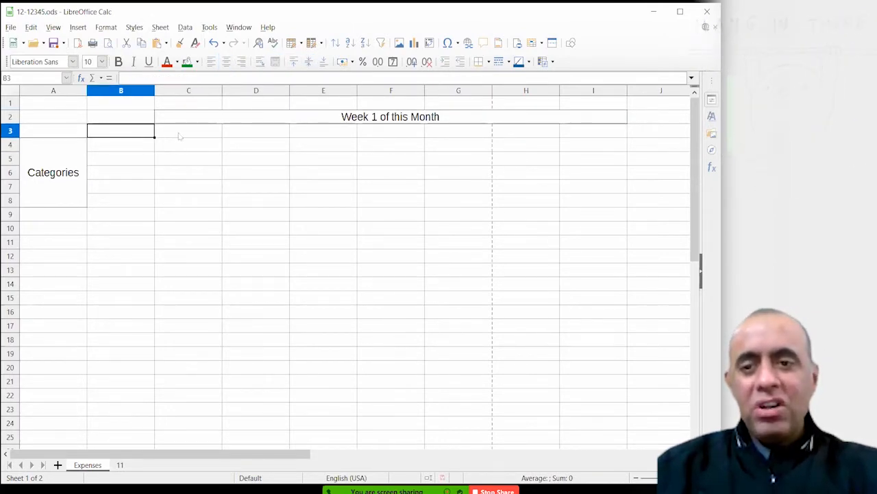
pyautogui.moveTo(199, 131)
pyautogui.mouseDown()
pyautogui.moveTo(227, 139)
pyautogui.moveTo(583, 131)
pyautogui.moveTo(187, 137)
pyautogui.mouseUp()
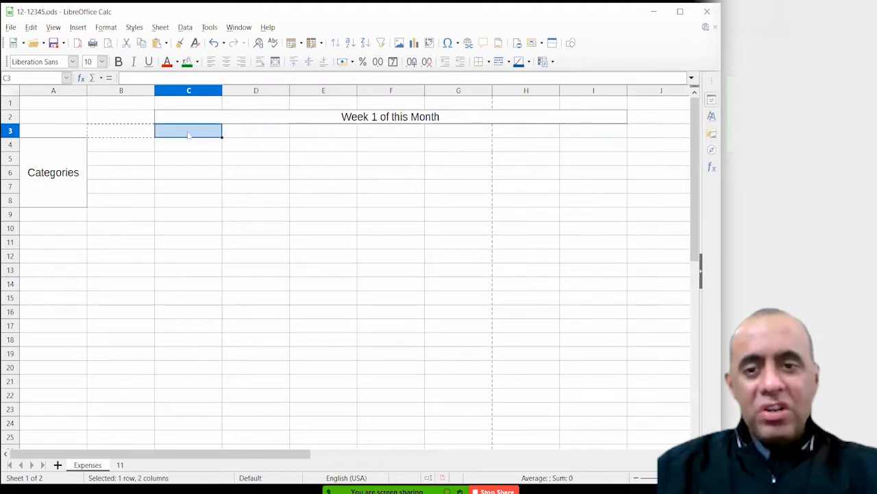
pyautogui.click(125, 153)
# Enter the categories "Groceries" in cell B4 and "Transportation" in cell B5
pyautogui.moveTo(128, 197); pyautogui.dragTo(119, 143)
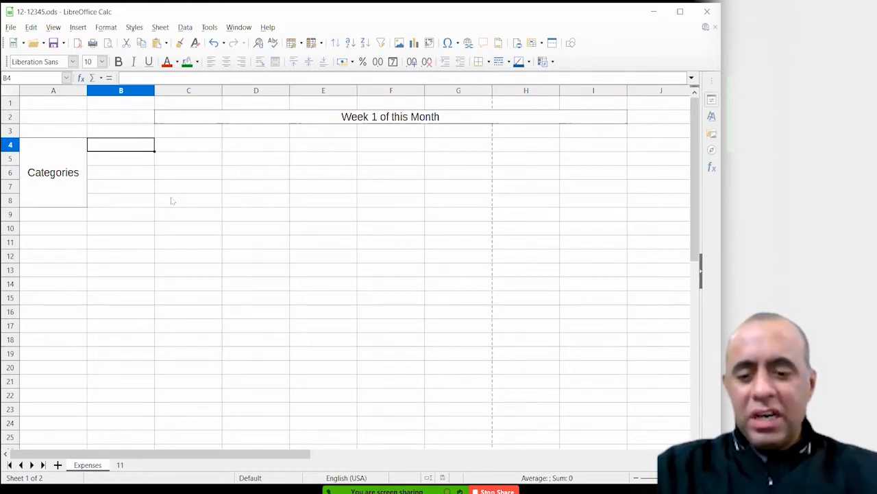
pyautogui.write('Groc')
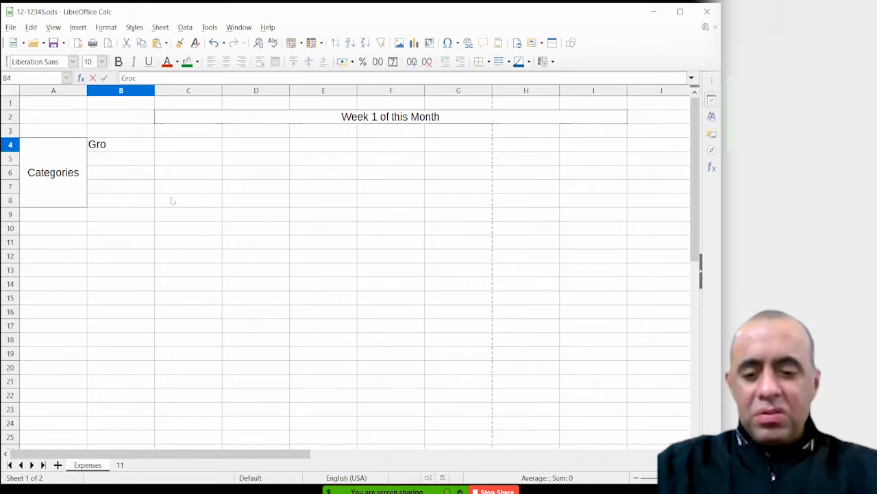
pyautogui.write('eries')
pyautogui.press('Return')
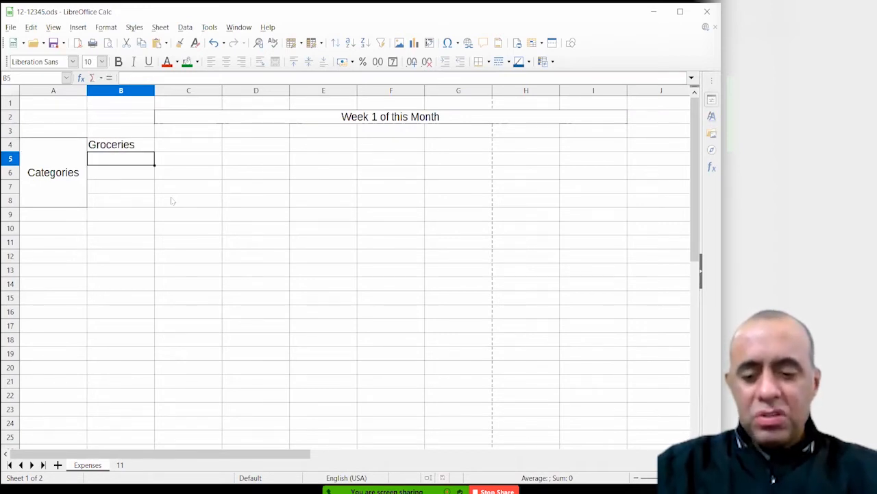
pyautogui.write('Transportation')
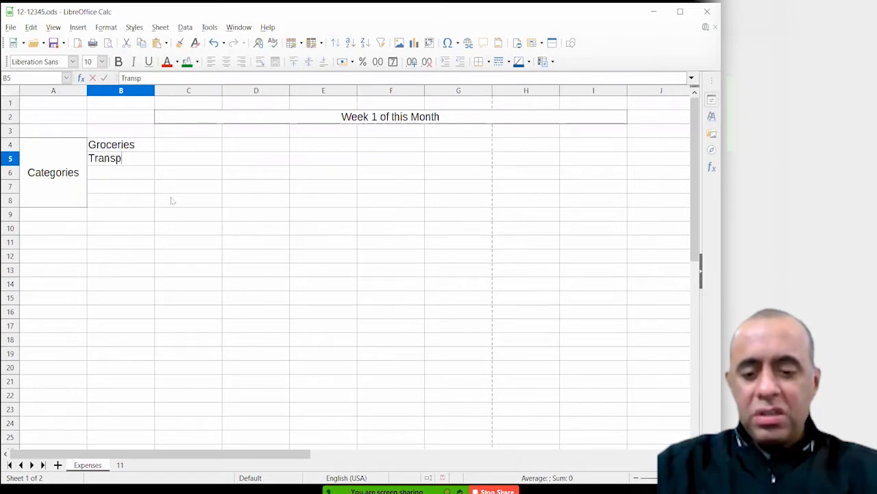
pyautogui.press('Return')
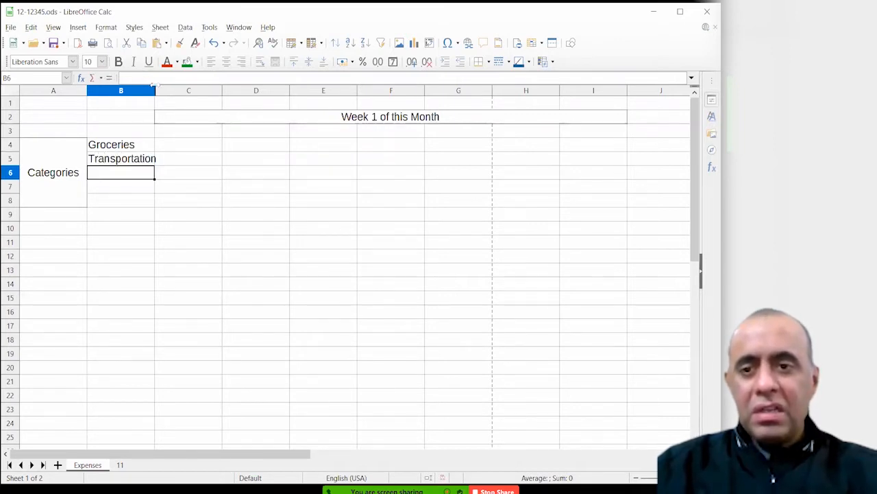
# Widen column B slightly to fit "Transportation" and enter "House Maintenance" in cell B6
pyautogui.moveTo(155, 87); pyautogui.dragTo(160, 85)
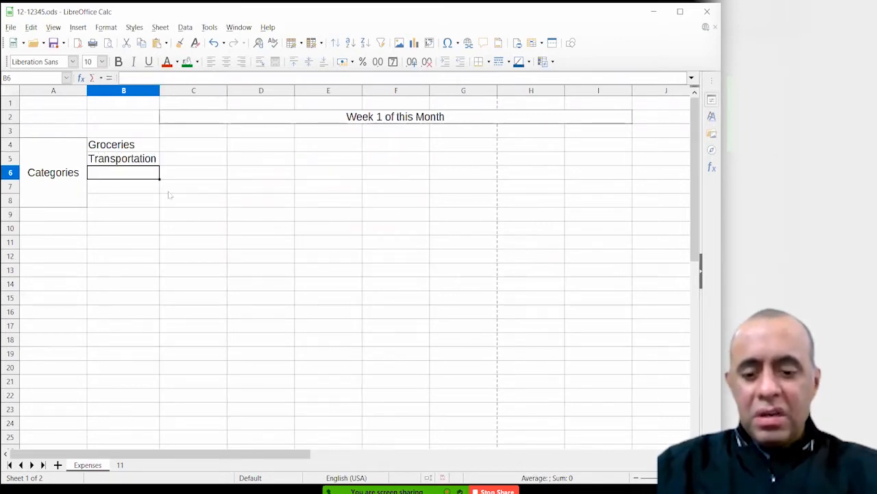
pyautogui.write('House Ma')
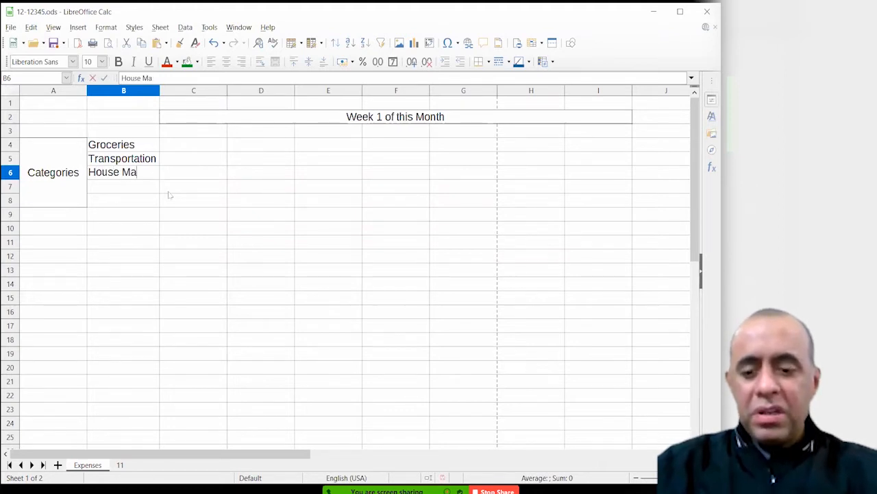
pyautogui.write('intenance')
pyautogui.press('Return')
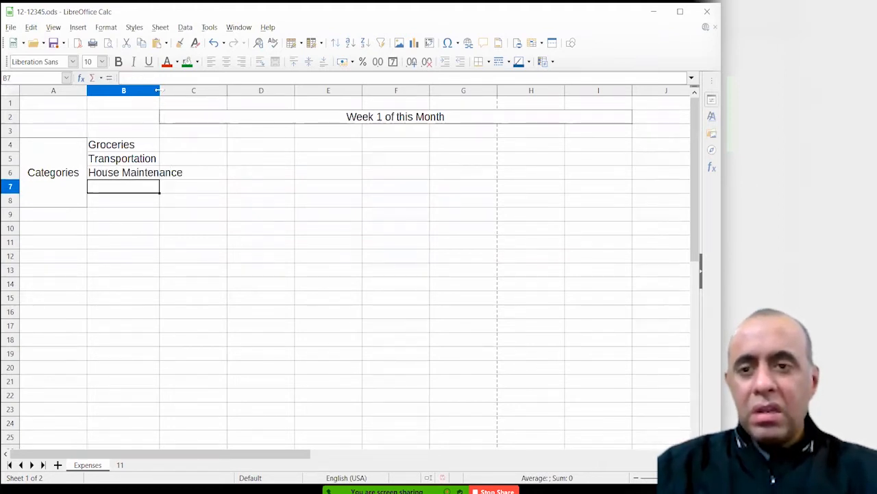
# Increase the height of rows 4 to 8 together to about double, making room for two lines of text
pyautogui.moveTo(159, 90)
pyautogui.mouseDown()
pyautogui.moveTo(191, 91)
pyautogui.moveTo(160, 100)
pyautogui.mouseUp()
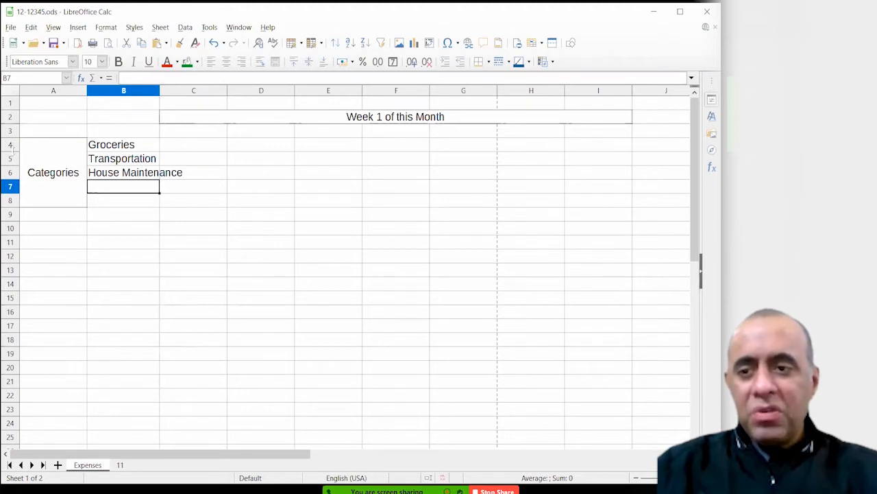
pyautogui.moveTo(12, 146); pyautogui.dragTo(15, 222)
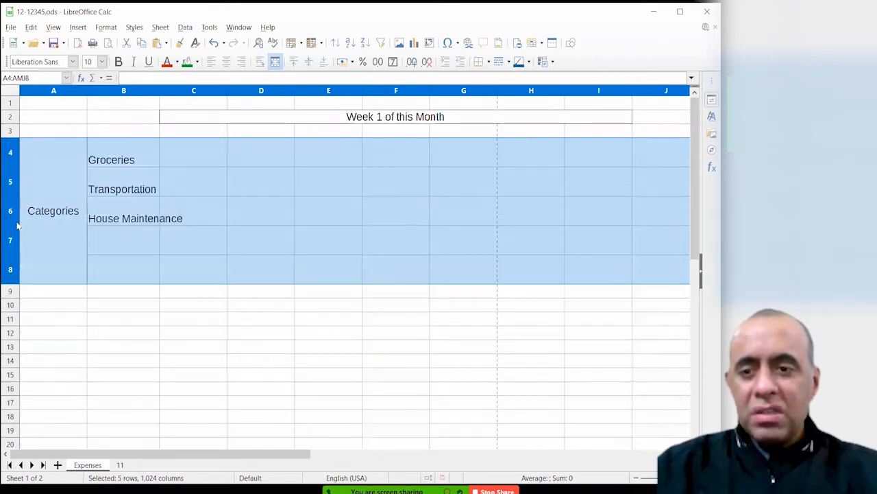
pyautogui.click(139, 214)
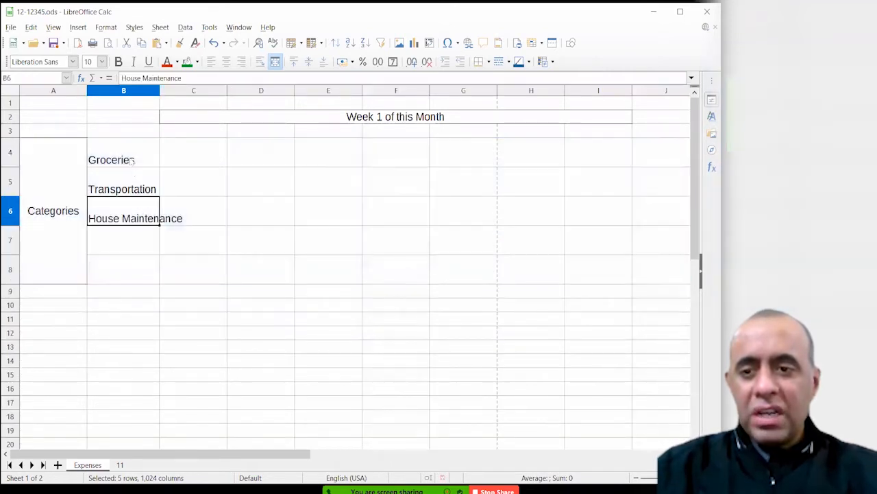
# Turn on text wrapping for the category cells B4 to B8
pyautogui.moveTo(132, 161); pyautogui.dragTo(138, 275)
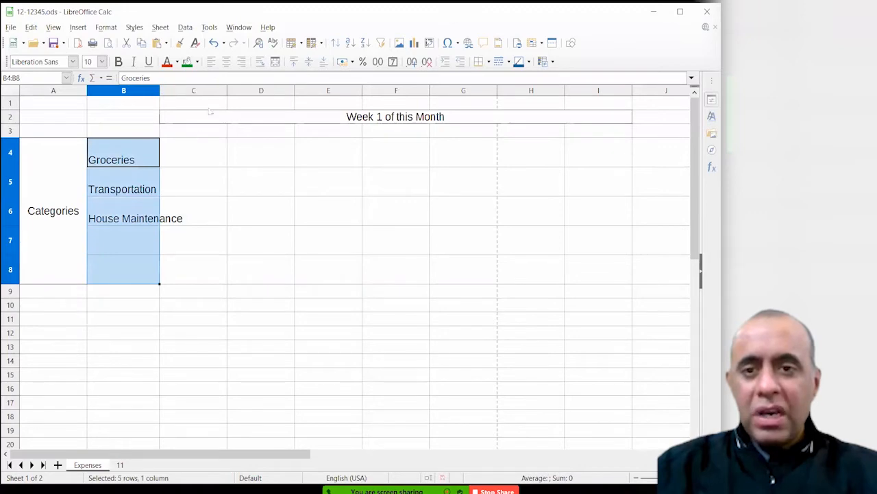
pyautogui.click(260, 62)
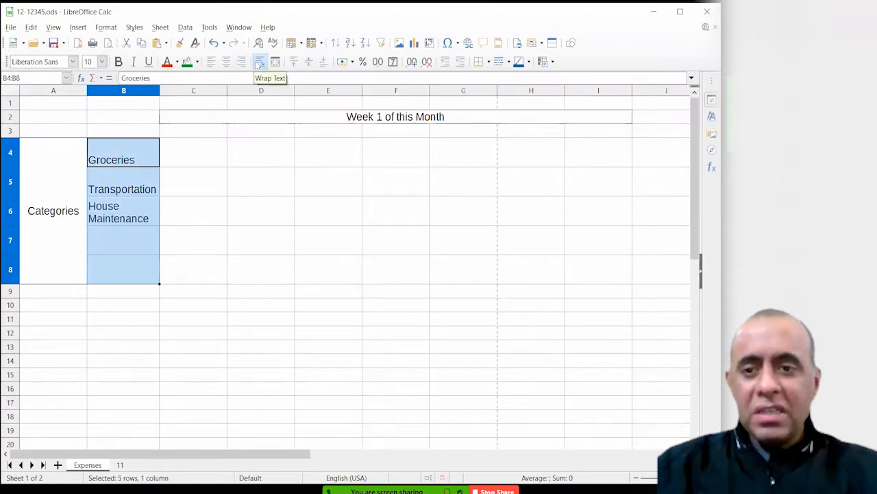
pyautogui.click(153, 220)
pyautogui.click(148, 249)
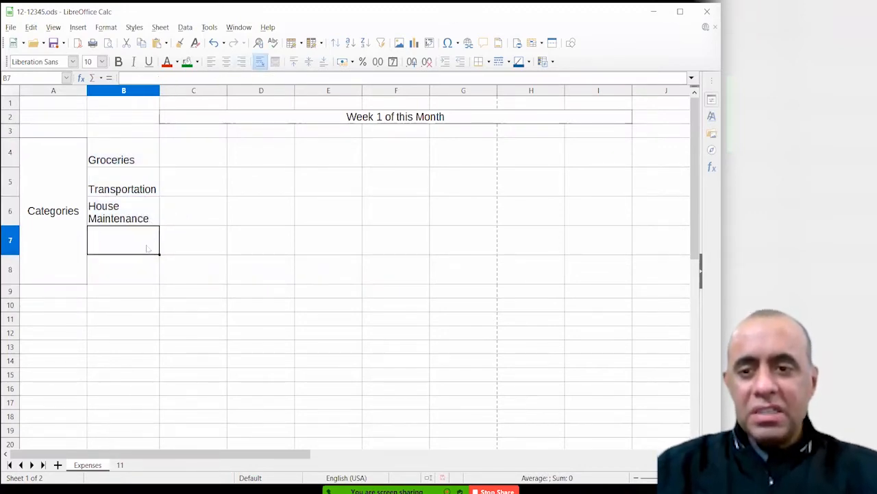
pyautogui.click(140, 218)
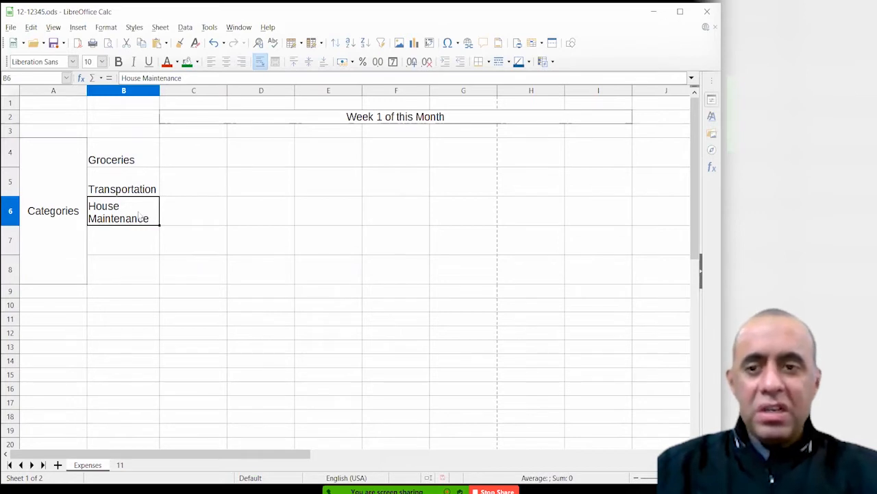
# Enter the categories "Eating out" in cell B7 and "Hobbies" in cell B8
pyautogui.click(142, 245)
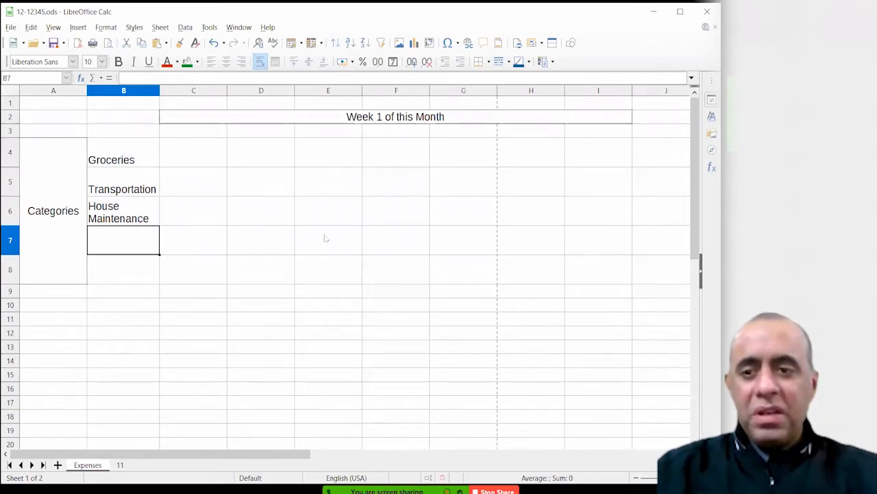
pyautogui.write('Rent')
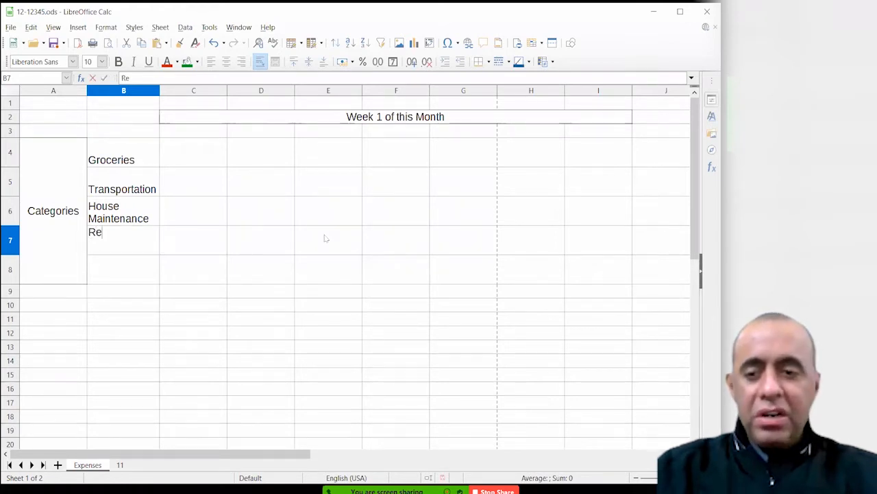
pyautogui.press('Return')
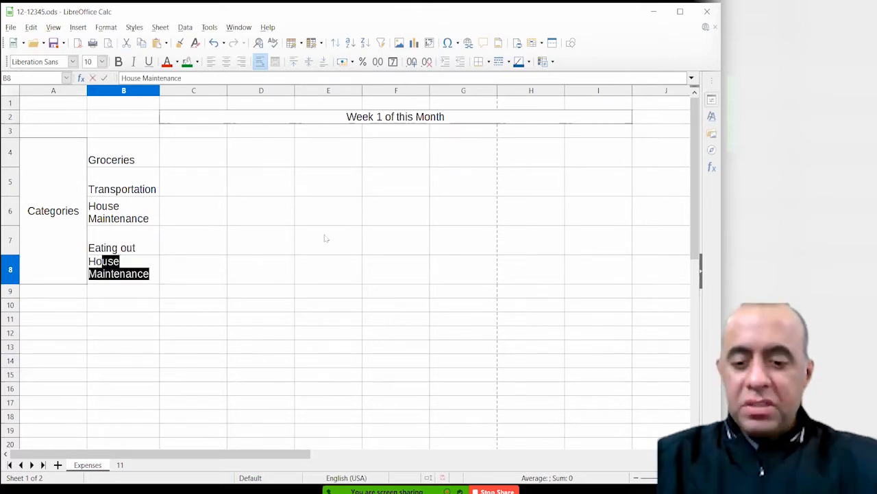
pyautogui.write('bbies')
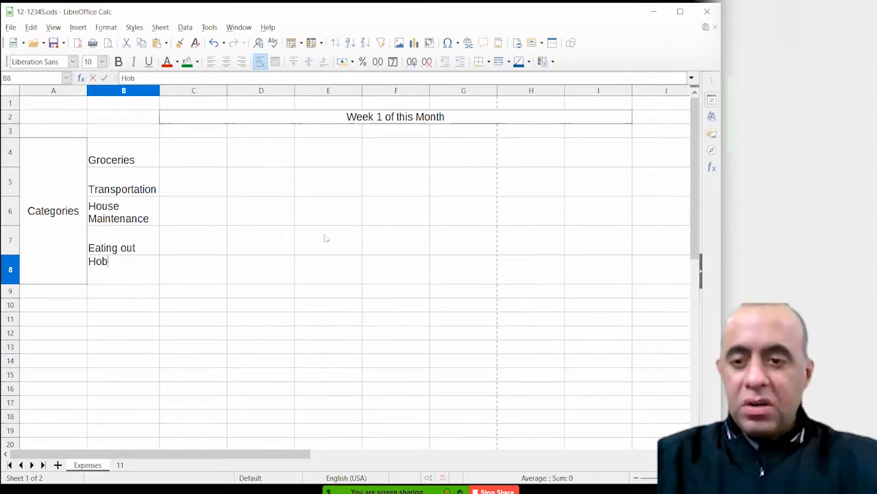
pyautogui.press('Return')
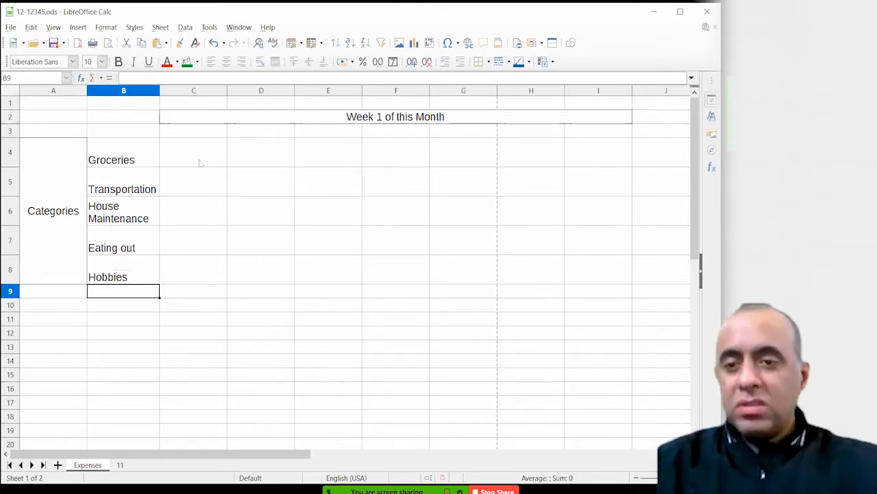
pyautogui.click(188, 156)
pyautogui.press('Up')
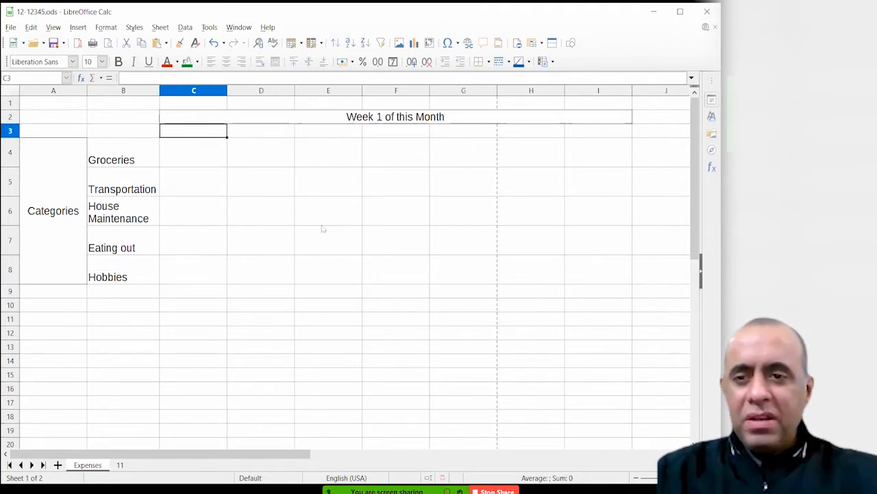
# Apply all outer and inner borders to the category cells B4 to B8
pyautogui.moveTo(136, 165); pyautogui.dragTo(137, 275)
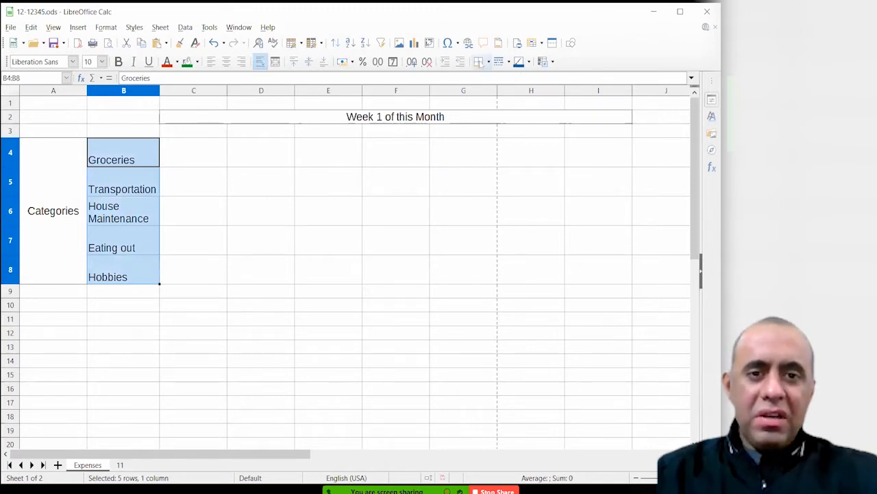
pyautogui.click(508, 62)
pyautogui.click(510, 115)
pyautogui.click(212, 203)
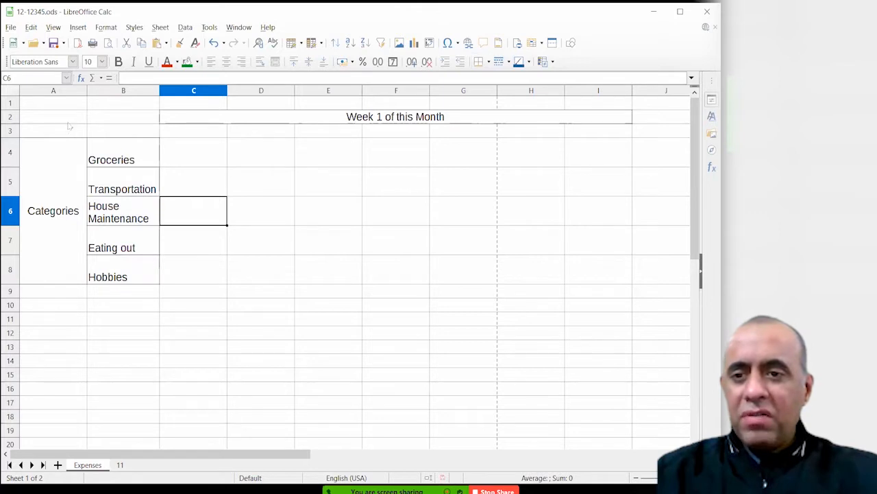
# Apply grid borders to the whole table area from A4 to I8
pyautogui.moveTo(52, 159); pyautogui.dragTo(602, 259)
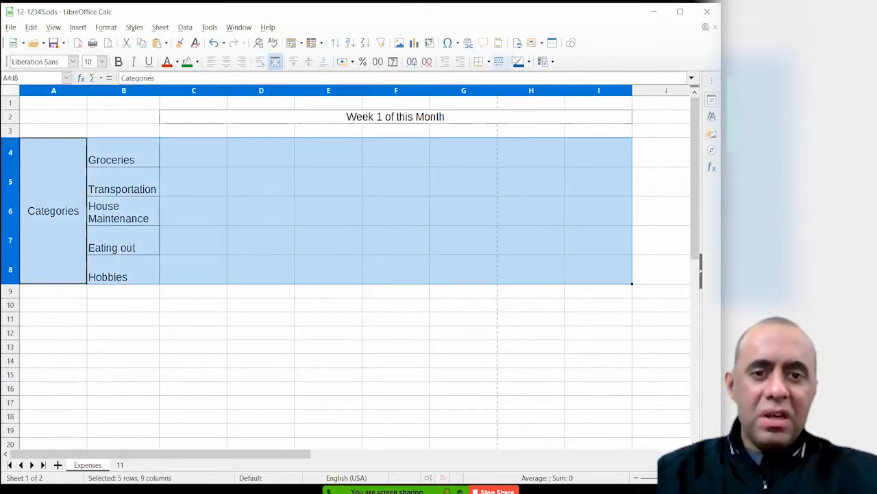
pyautogui.click(488, 61)
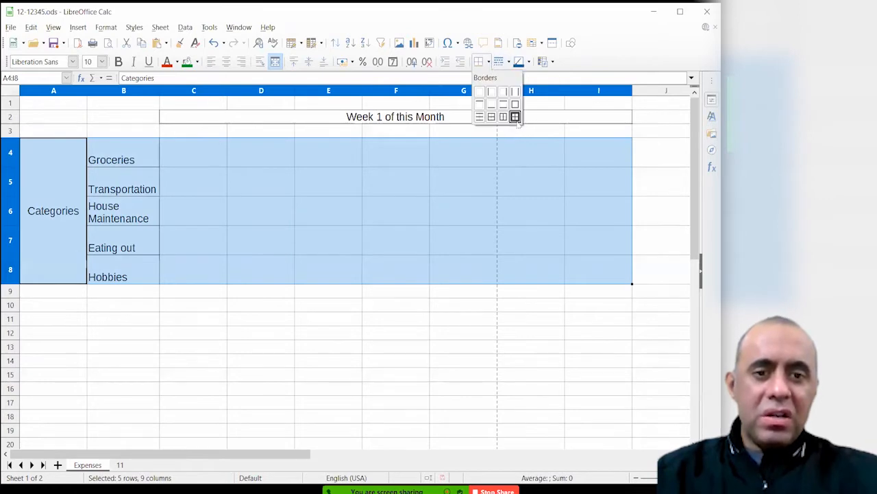
pyautogui.click(504, 117)
# Add outer and inner borders to the header cells C3 to I3 below the week heading
pyautogui.click(205, 132)
pyautogui.moveTo(296, 135); pyautogui.dragTo(603, 132)
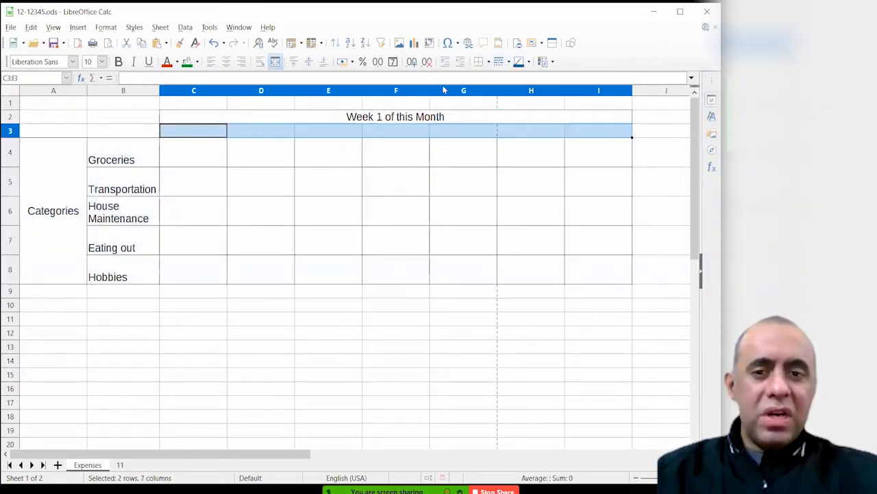
pyautogui.click(488, 62)
pyautogui.click(511, 116)
pyautogui.click(250, 153)
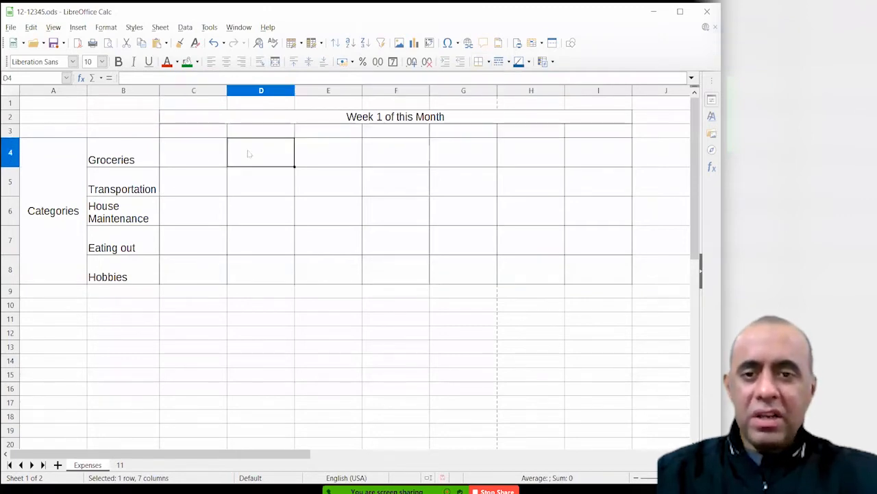
# Increase the height of row 3 to about one and a half times its size
pyautogui.click(199, 162)
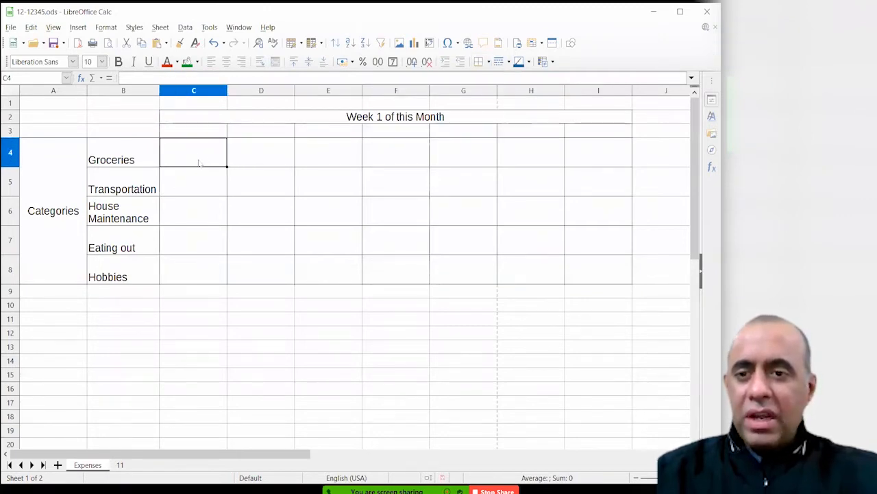
pyautogui.moveTo(8, 138); pyautogui.dragTo(8, 145)
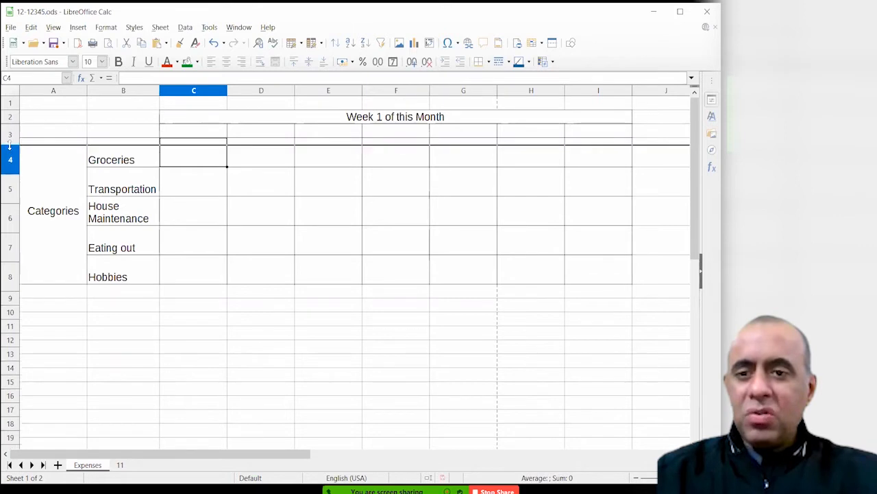
pyautogui.click(163, 140)
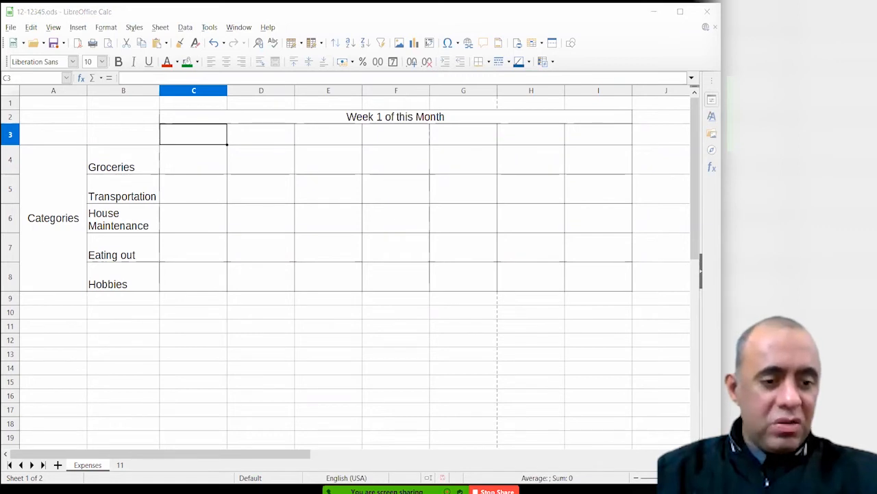
# Check the month's days in the system calendar and apply the Date number format to cells C3 to I3
pyautogui.click(833, 486)
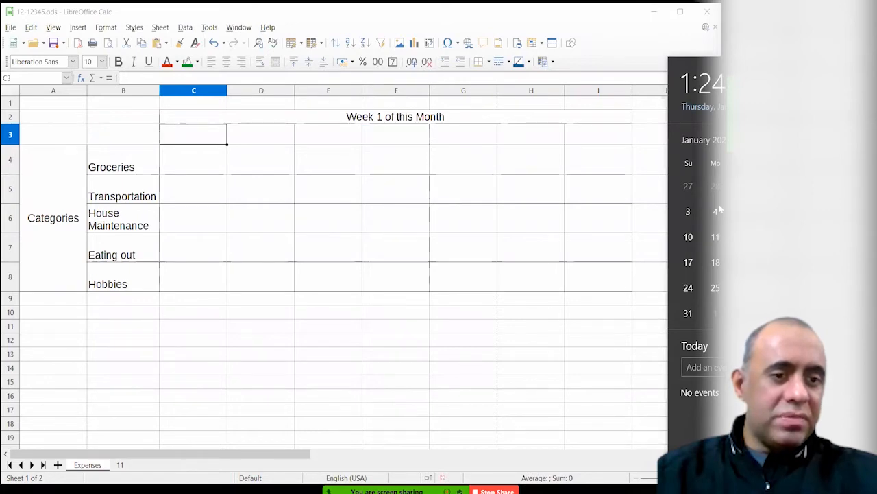
pyautogui.click(202, 138)
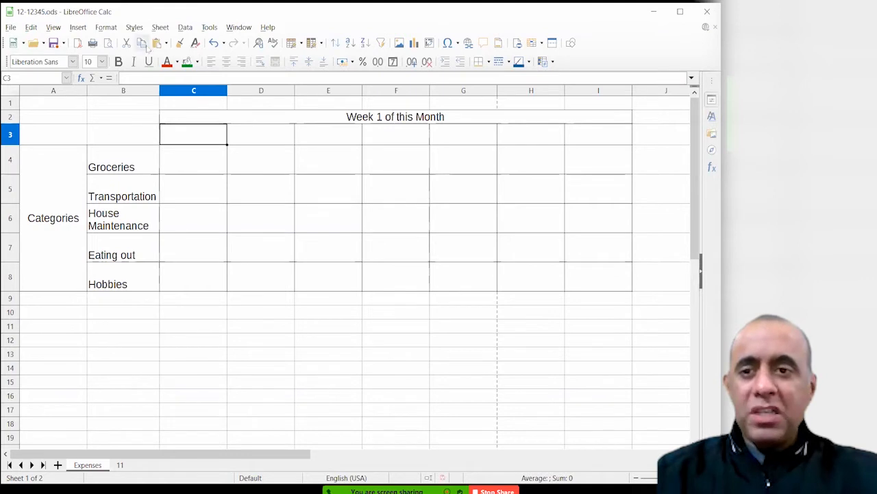
pyautogui.click(106, 27)
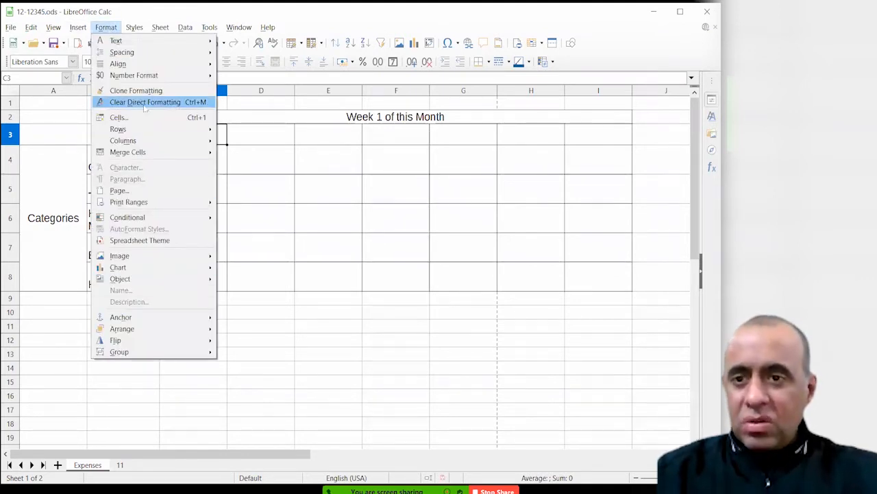
pyautogui.moveTo(140, 80)
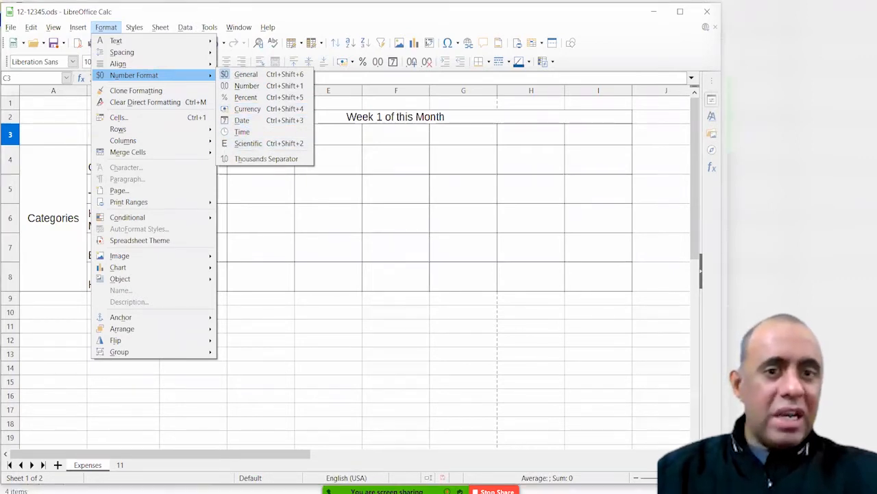
pyautogui.click(374, 145)
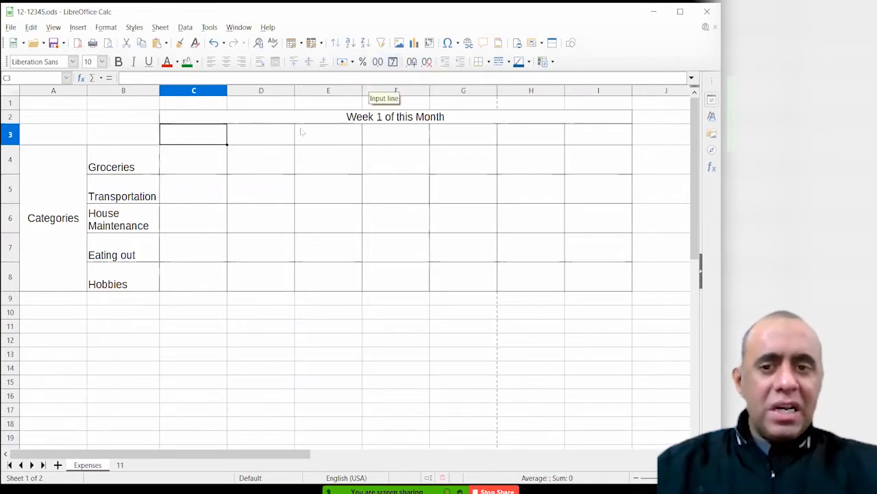
pyautogui.moveTo(205, 141); pyautogui.dragTo(606, 134)
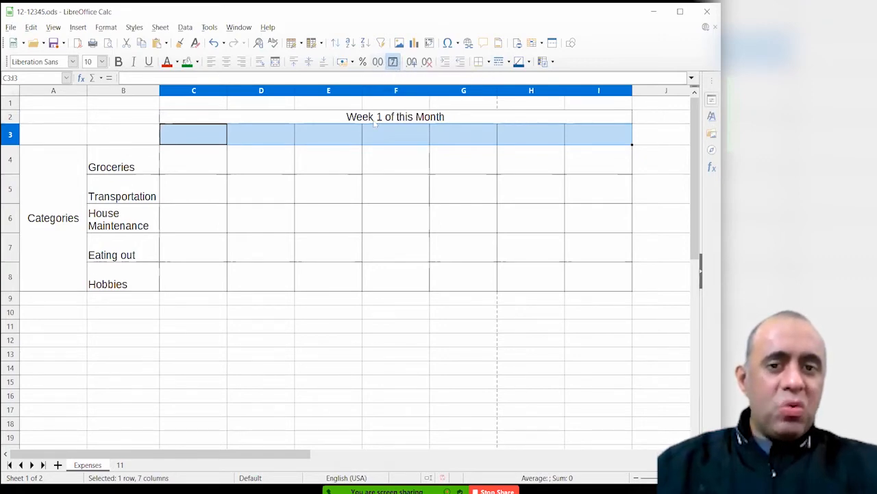
# Enter the date 1/1 in cell C3 and check how it is formatted
pyautogui.click(212, 142)
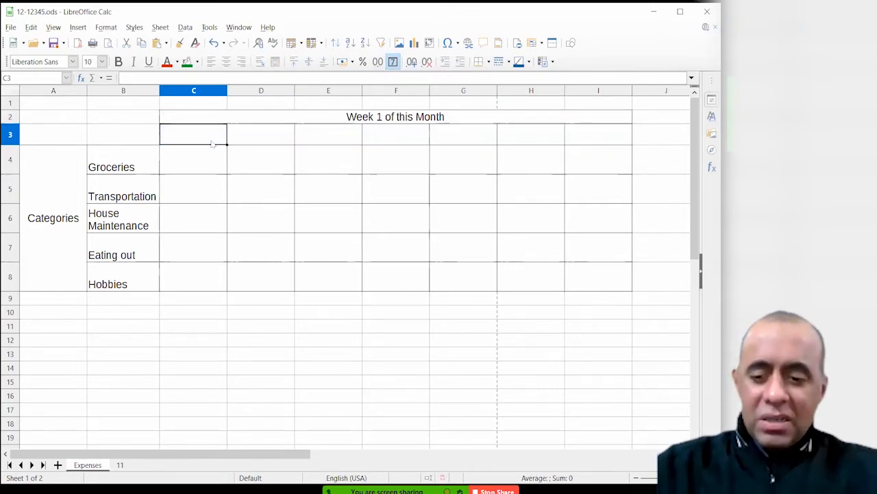
pyautogui.write('1/2')
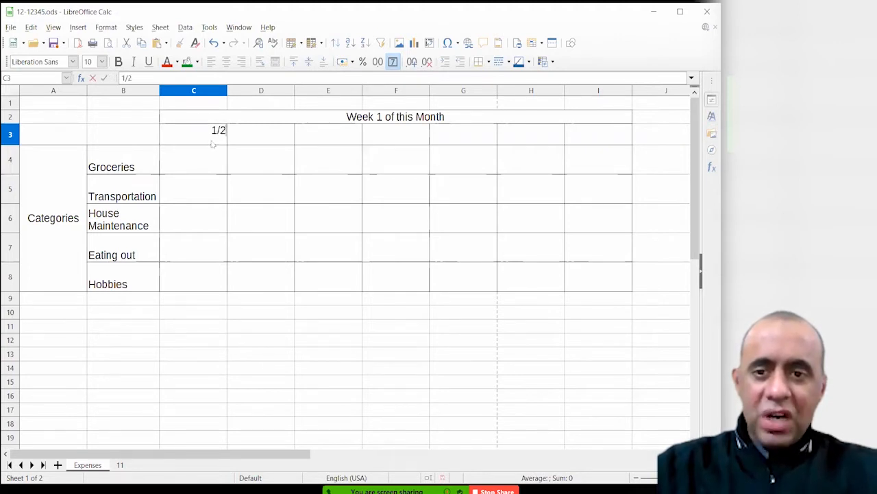
pyautogui.press('BackSpace')
pyautogui.write('1')
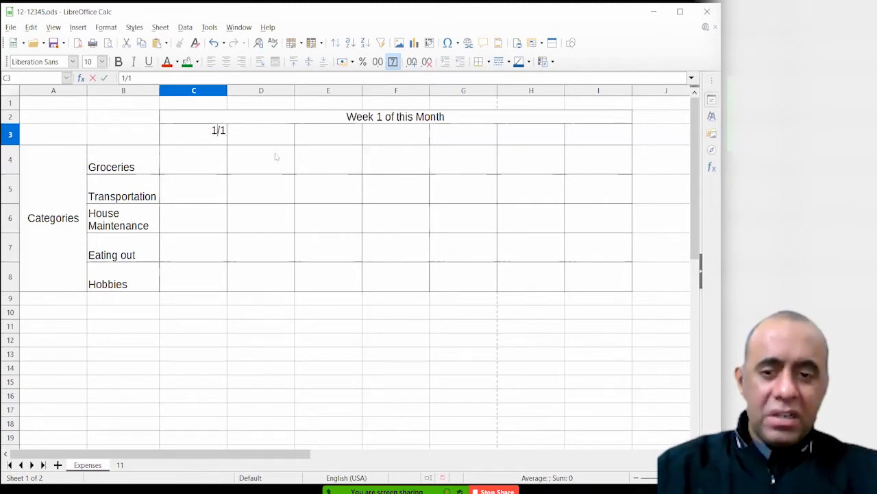
pyautogui.press('Return')
pyautogui.click(213, 137)
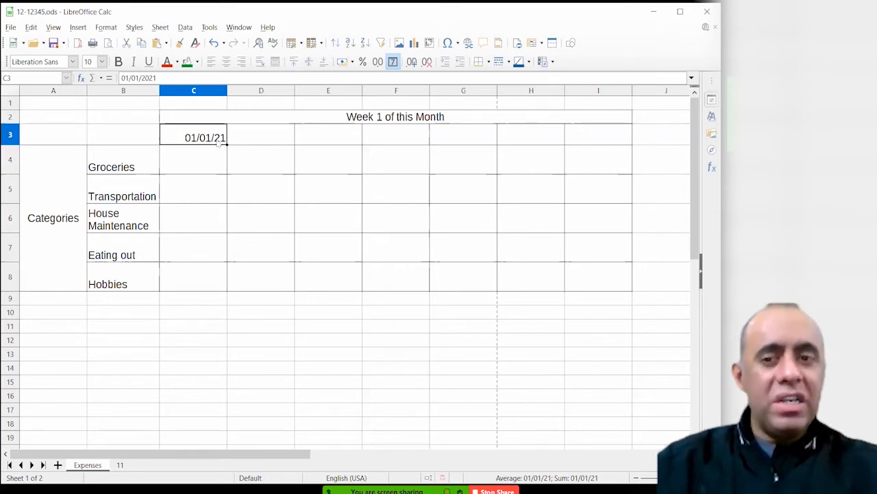
# Enter the dates 1/2 in cell D3 and 01/3 in cell E3
pyautogui.click(261, 144)
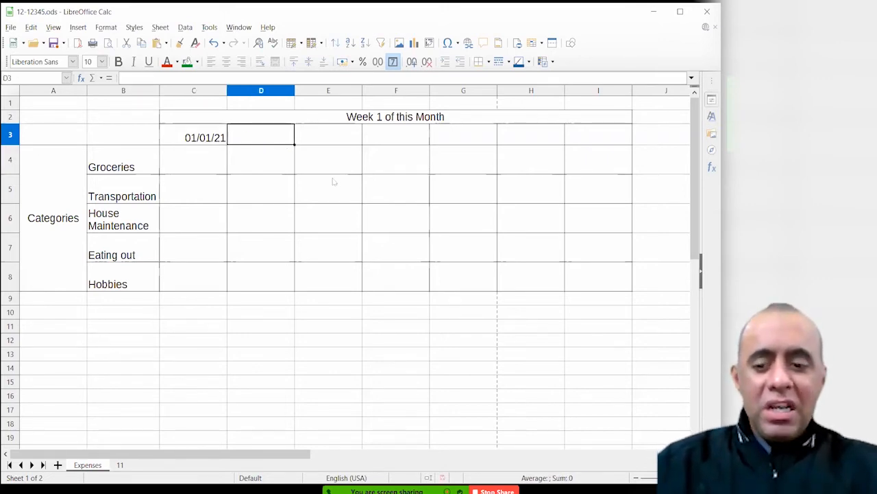
pyautogui.write('1/2')
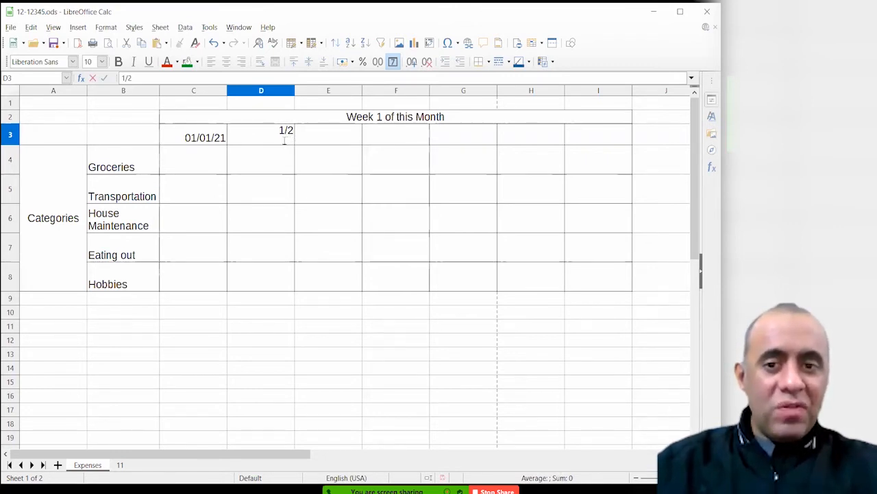
pyautogui.press('Return')
pyautogui.click(333, 137)
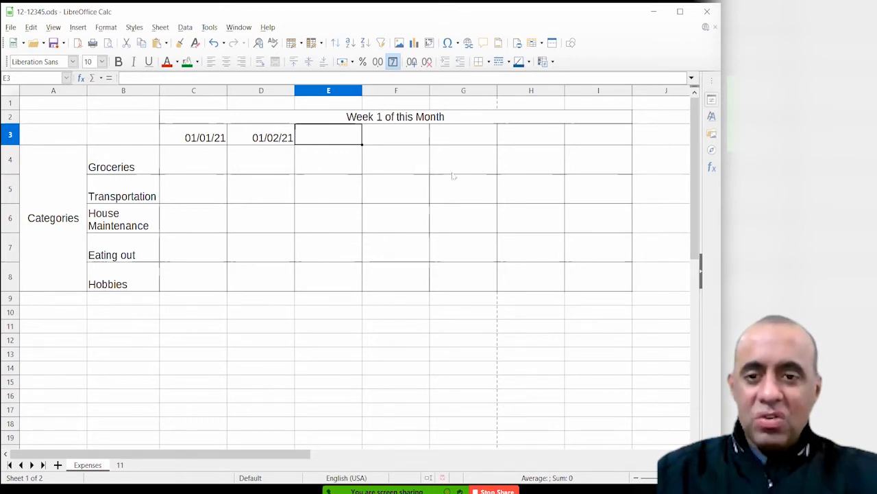
pyautogui.write('01')
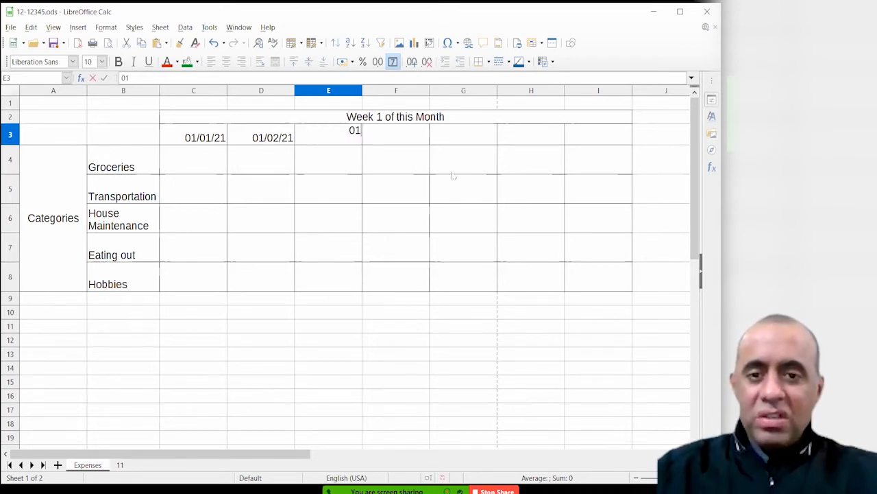
pyautogui.write('/3')
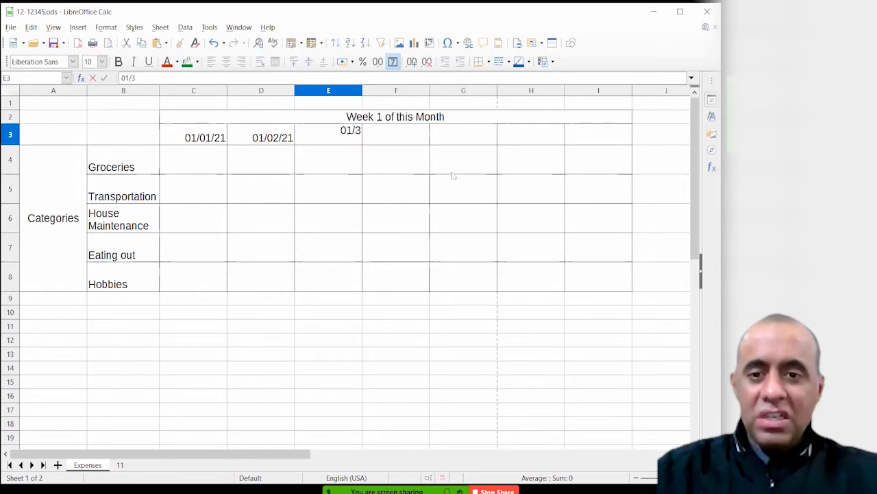
pyautogui.press('Return')
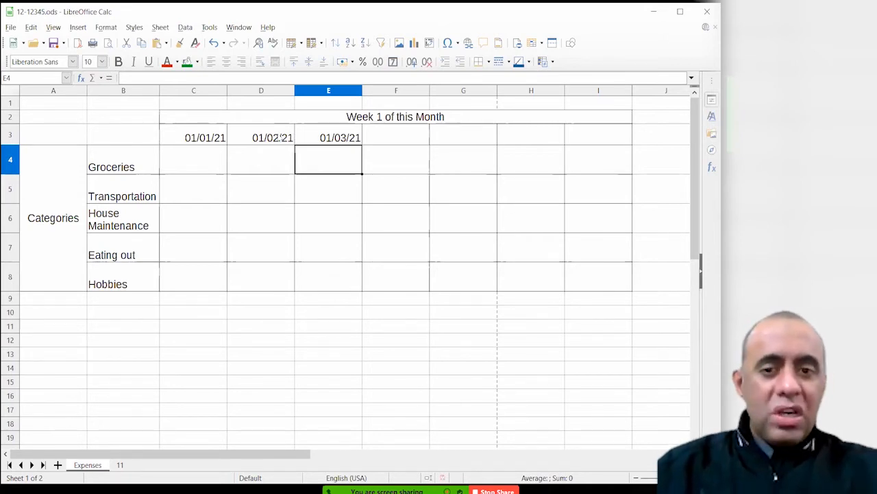
# Continue the date series from cells D3 and E3 across row 3 to cell I3, up to 01/07/21
pyautogui.moveTo(397, 135); pyautogui.dragTo(610, 138)
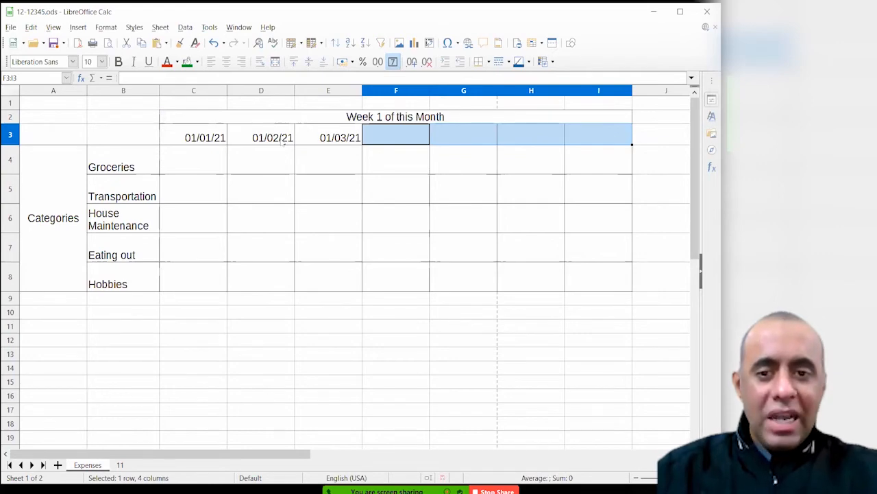
pyautogui.moveTo(270, 135); pyautogui.dragTo(319, 140)
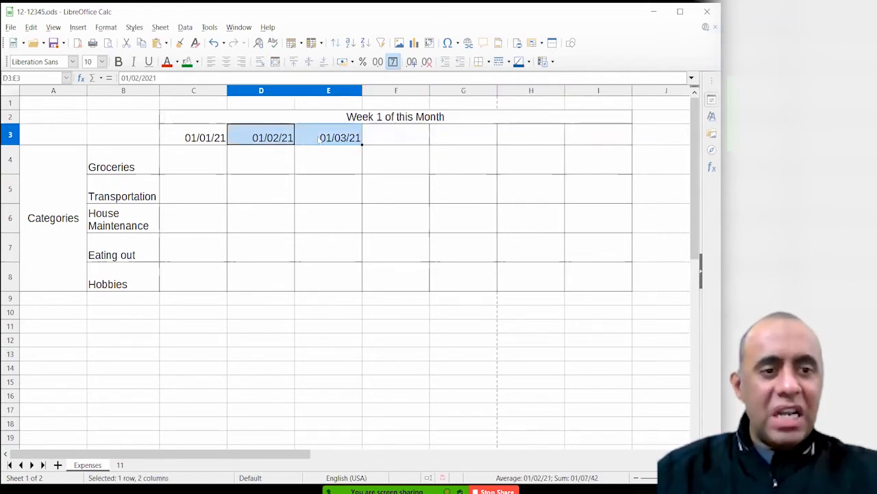
pyautogui.moveTo(285, 139); pyautogui.dragTo(311, 136)
pyautogui.click(276, 148)
pyautogui.click(272, 136)
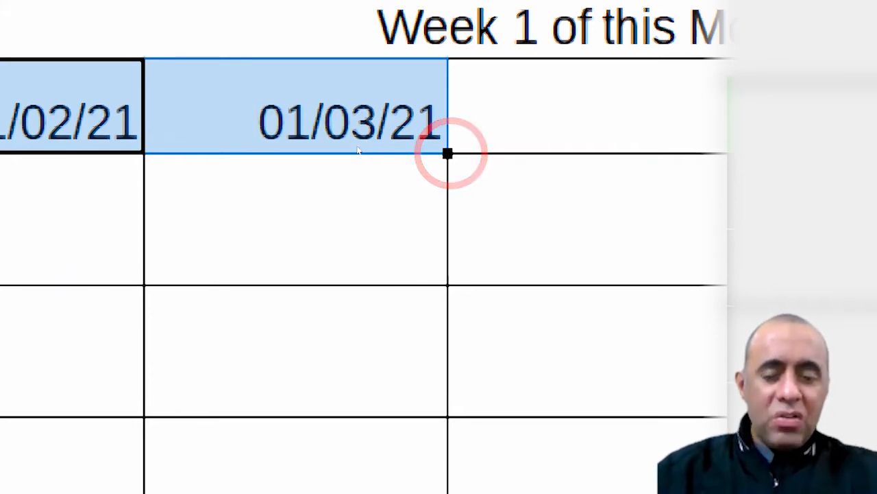
pyautogui.moveTo(364, 143); pyautogui.dragTo(423, 143)
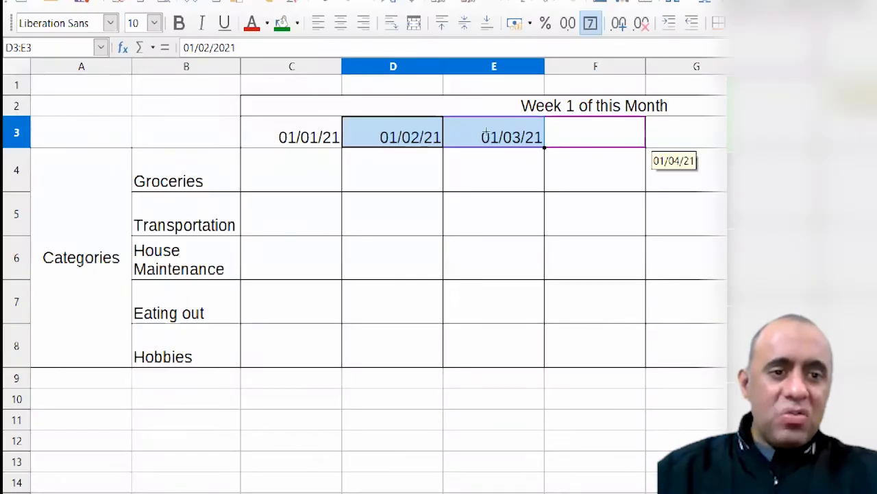
pyautogui.moveTo(486, 131); pyautogui.dragTo(876, 138)
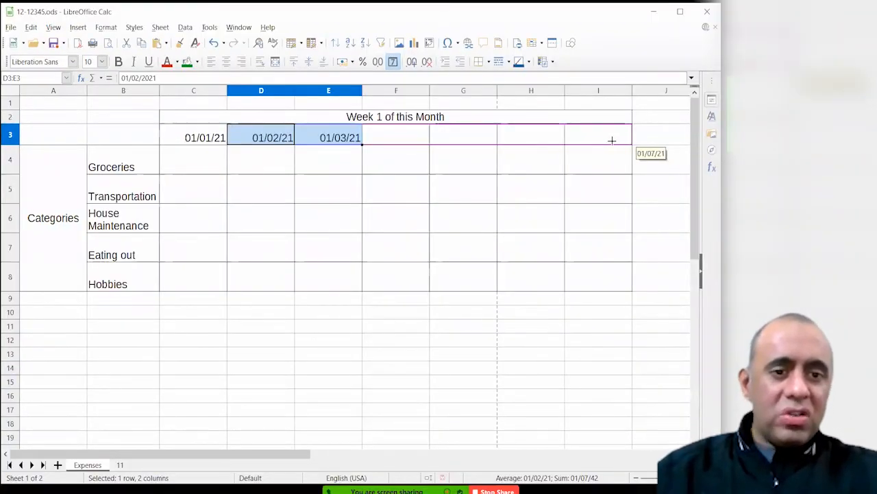
pyautogui.moveTo(611, 140)
pyautogui.mouseDown()
pyautogui.moveTo(362, 141)
pyautogui.moveTo(617, 138)
pyautogui.mouseUp()
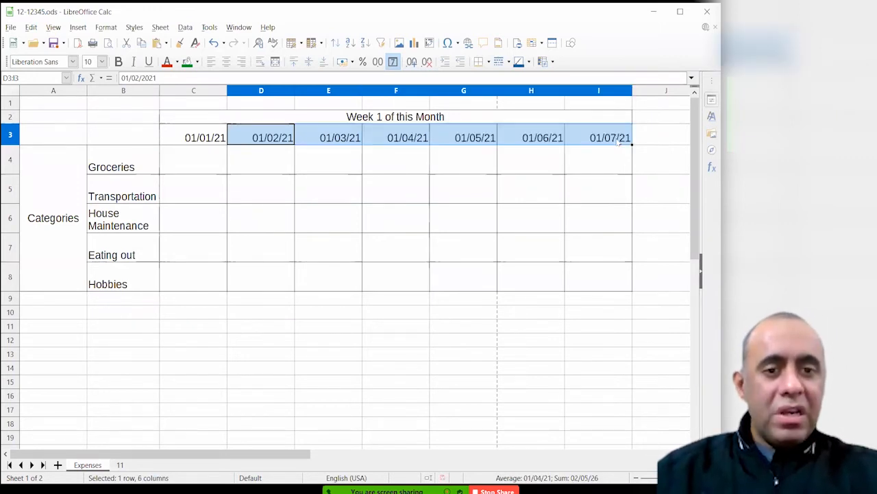
# Check the consecutive dates in row 3 cell by cell from E3 to I3
pyautogui.click(484, 159)
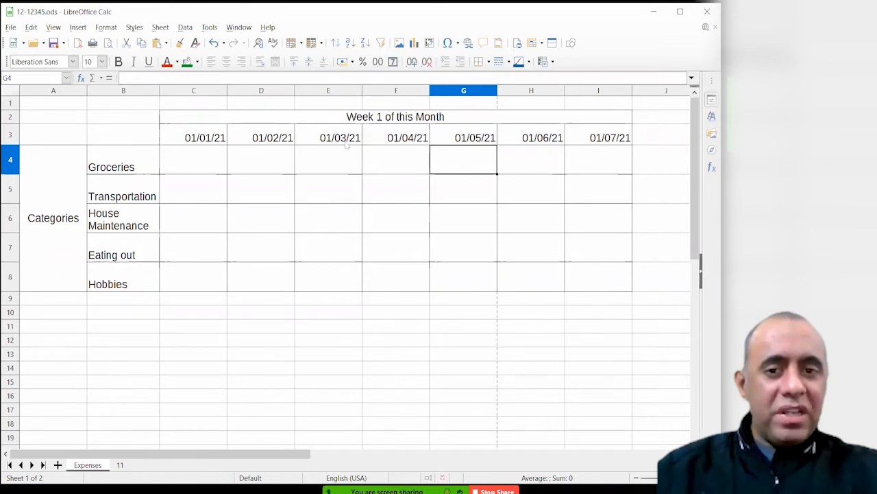
pyautogui.click(347, 145)
pyautogui.click(409, 144)
pyautogui.click(461, 142)
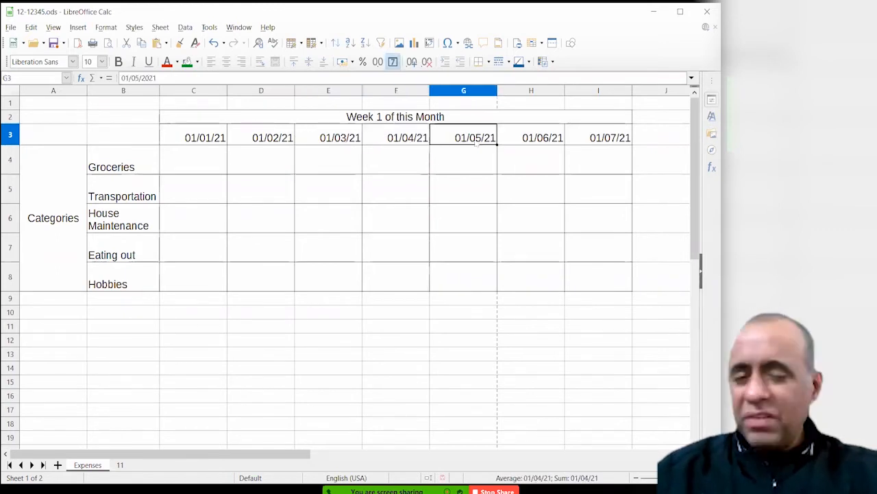
pyautogui.click(555, 144)
pyautogui.click(606, 138)
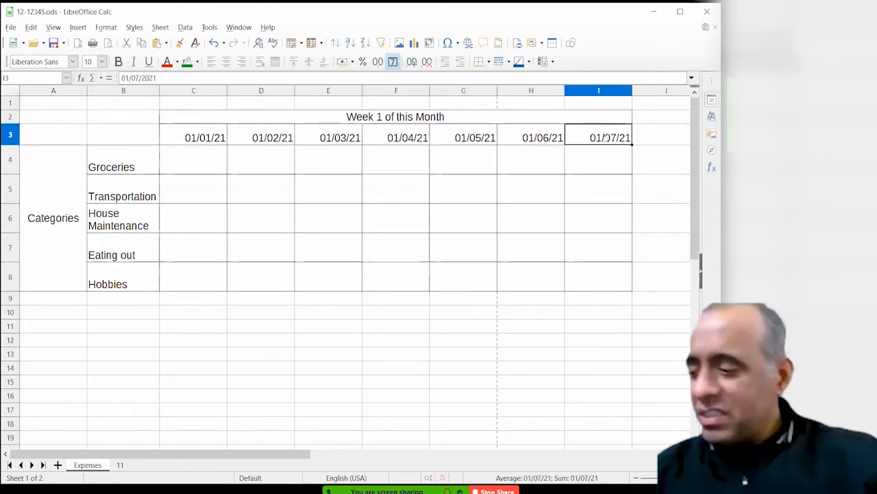
# Enter the formula =randbetween(1;2000) in cell C4 for the first day's Groceries amount
pyautogui.click(167, 164)
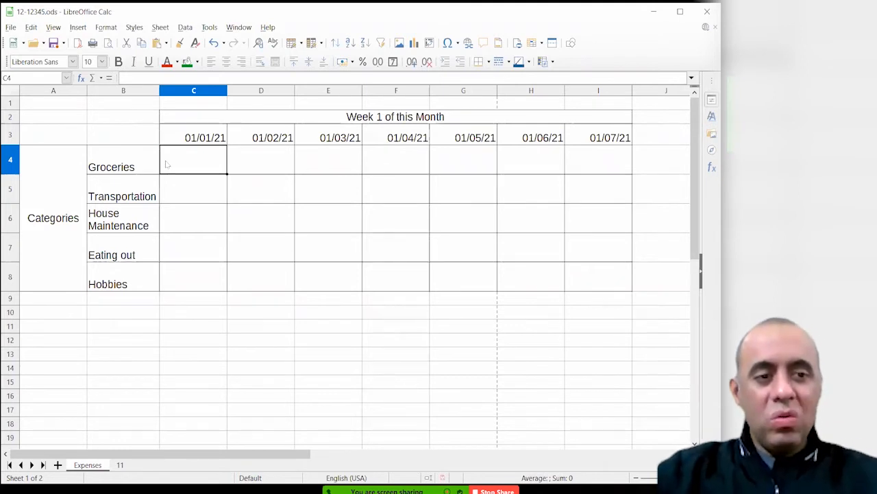
pyautogui.write('=')
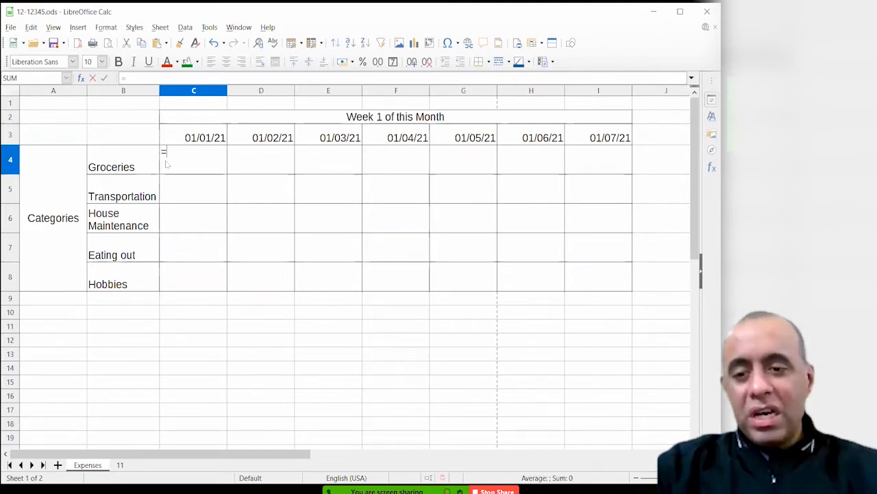
pyautogui.write('randbet')
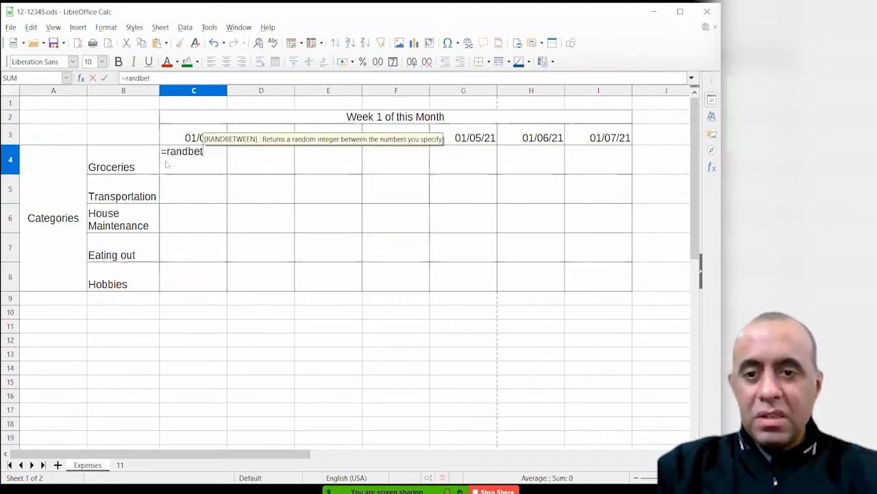
pyautogui.write('ween')
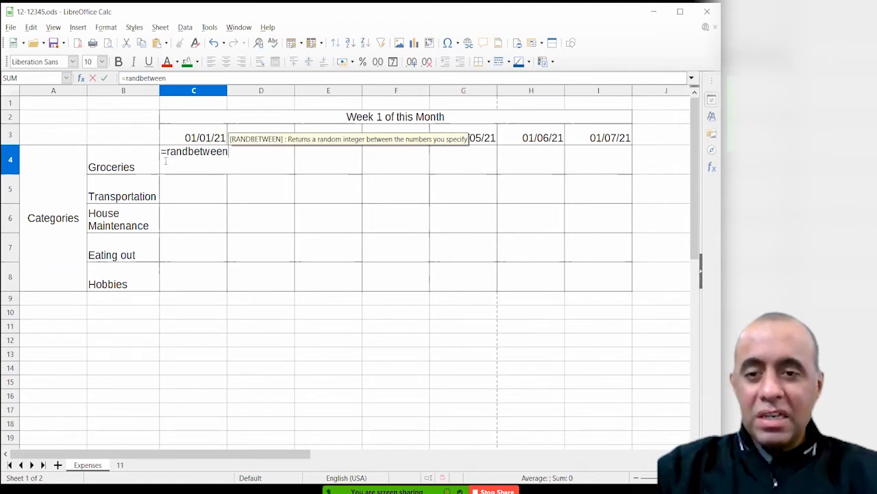
pyautogui.write('(')
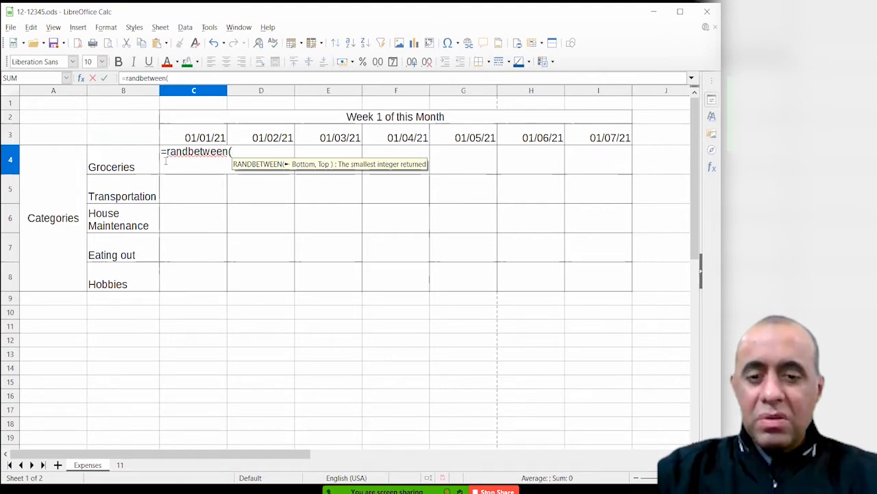
pyautogui.write('1;2')
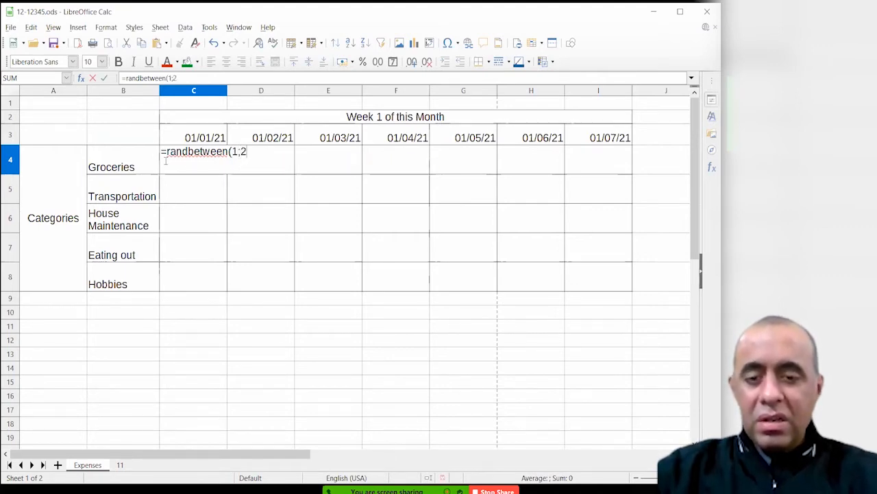
pyautogui.write('000)')
pyautogui.press('Return')
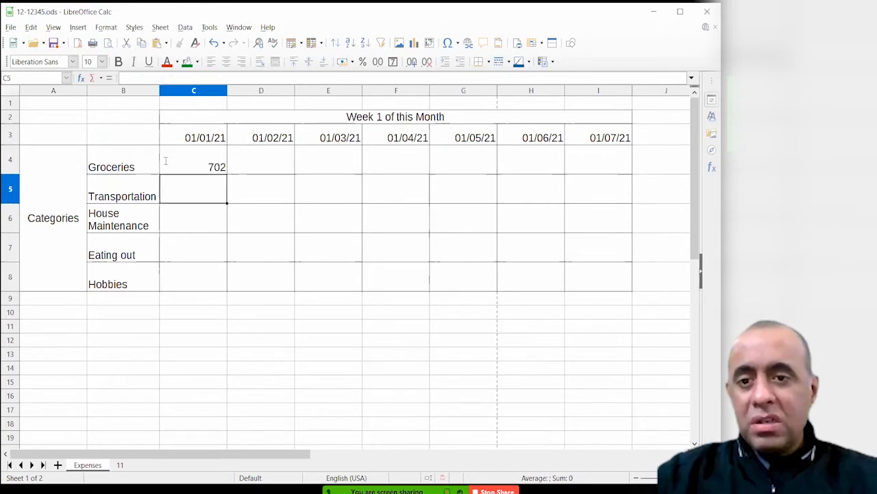
# Fill the random-number formula from C4 across to I4 and down to row 8, covering all categories and days
pyautogui.click(231, 156)
pyautogui.click(221, 163)
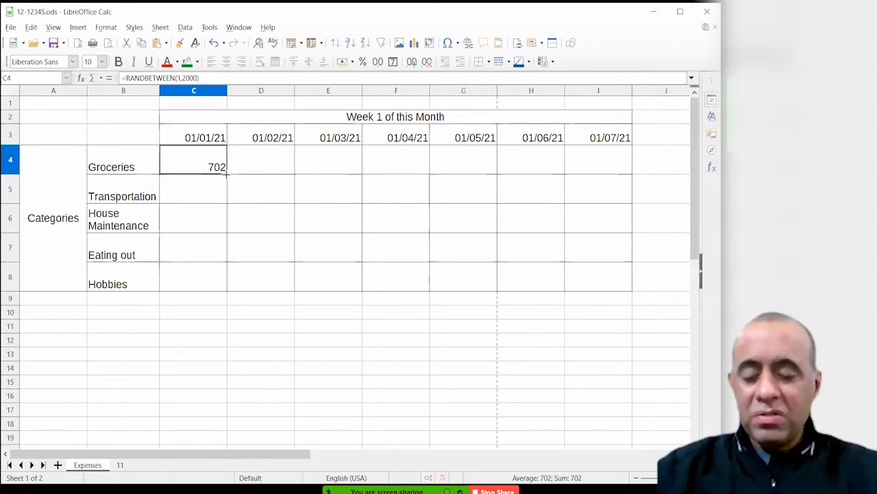
pyautogui.moveTo(227, 175); pyautogui.dragTo(620, 244)
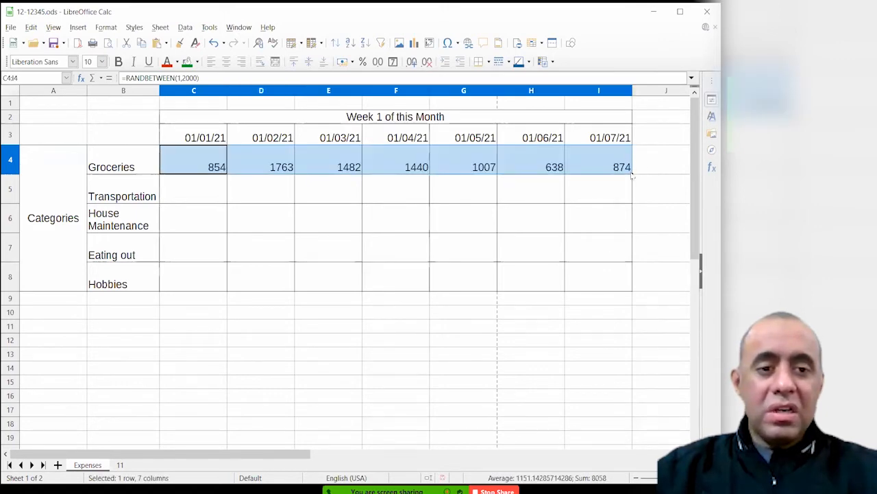
pyautogui.moveTo(632, 174); pyautogui.dragTo(631, 292)
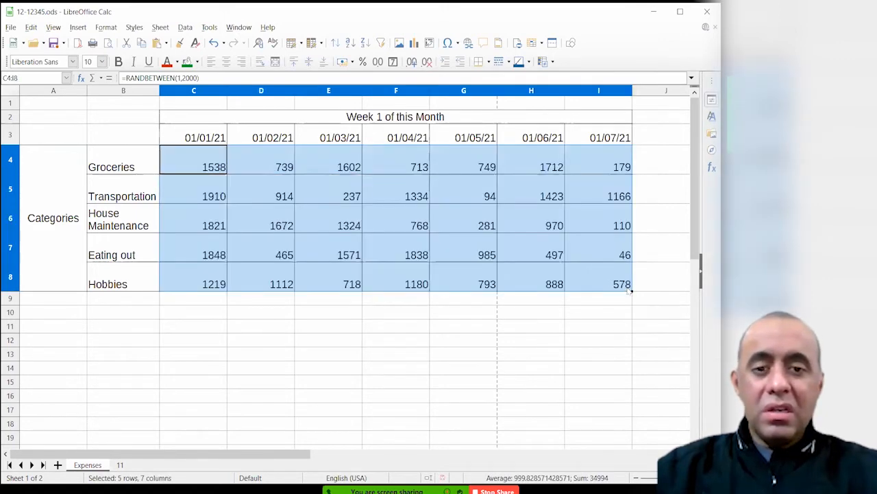
pyautogui.click(263, 326)
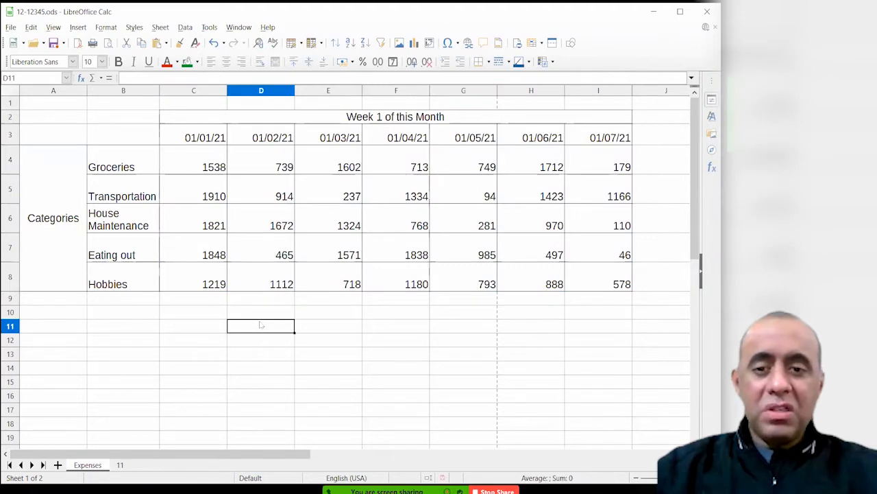
# Review the RANDBETWEEN formula in cell C4 and the range C4 to I4 it was copied across, leaving the formula as is
pyautogui.click(201, 157)
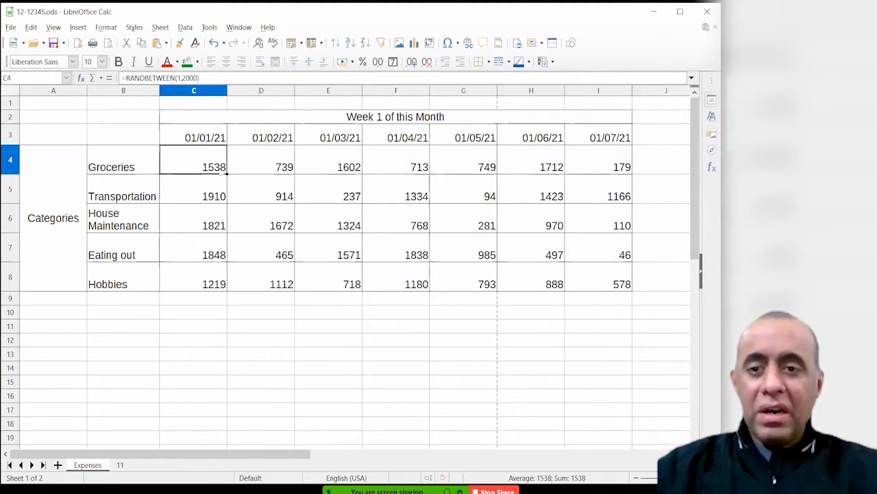
pyautogui.doubleClick(226, 163)
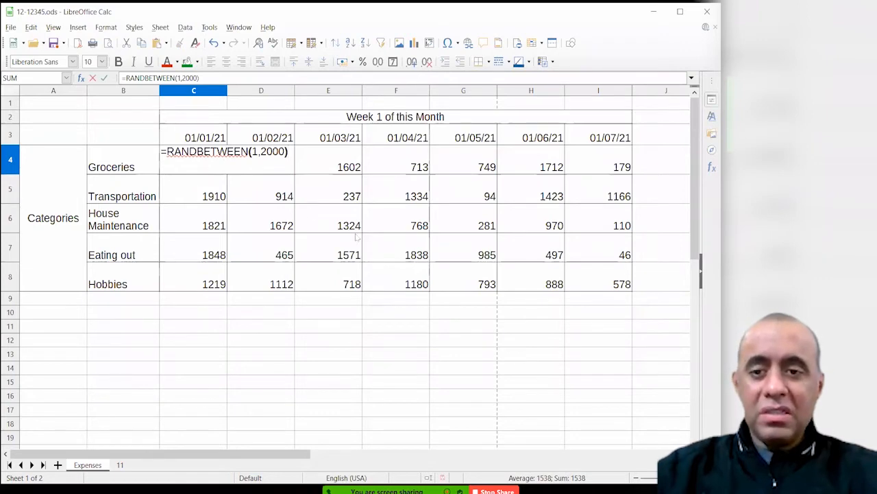
pyautogui.press('Escape')
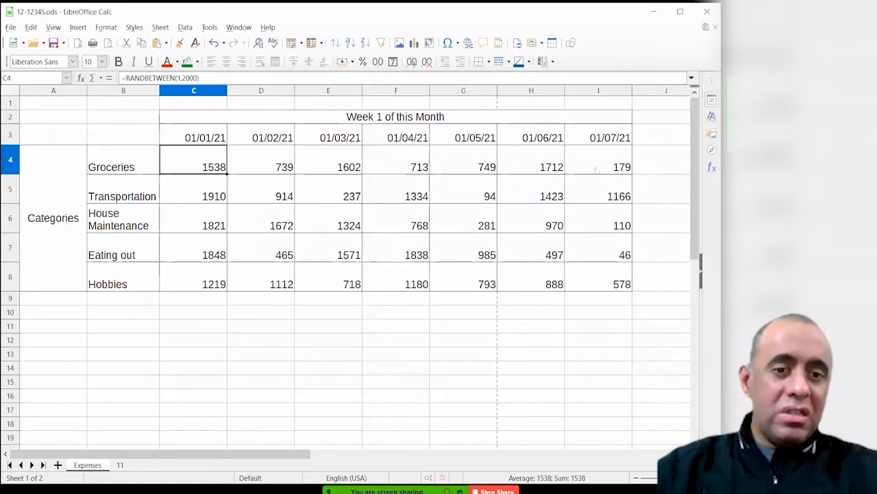
pyautogui.moveTo(199, 166); pyautogui.dragTo(275, 161)
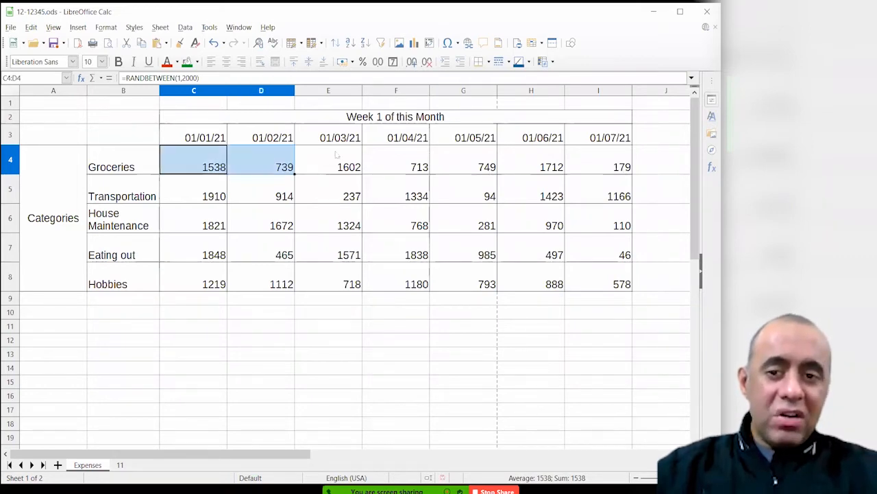
pyautogui.moveTo(336, 155); pyautogui.dragTo(604, 156)
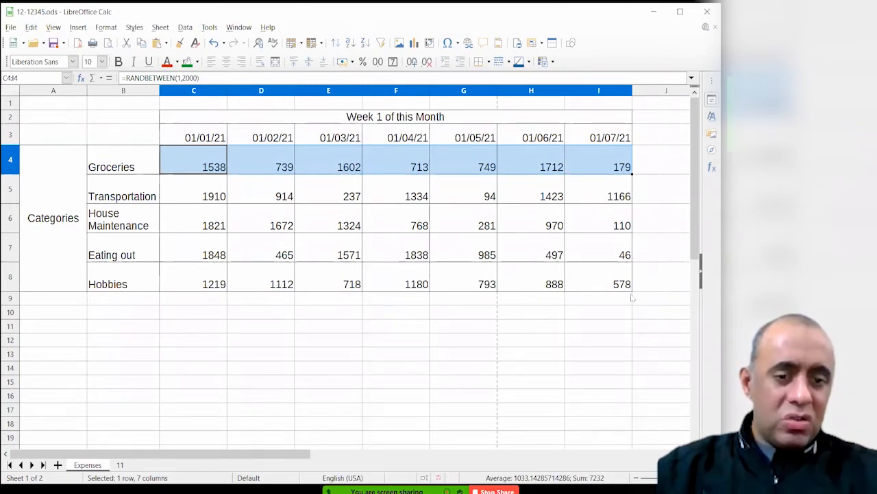
pyautogui.click(460, 194)
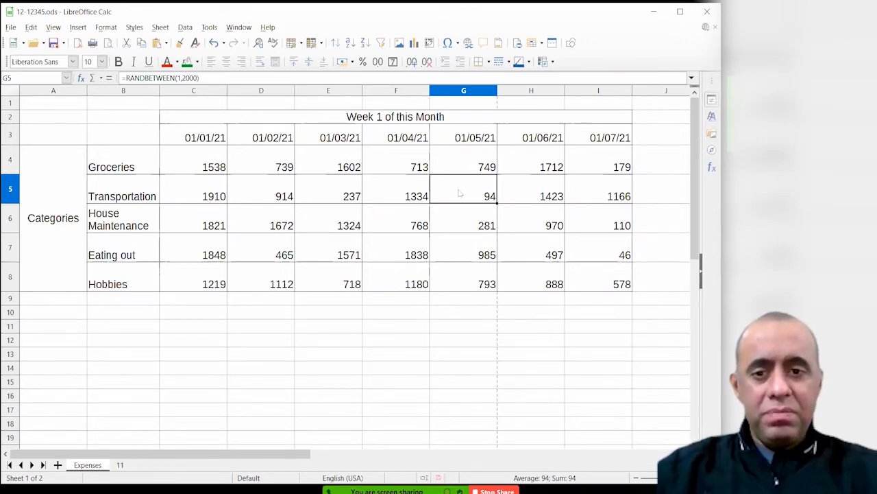
pyautogui.click(199, 167)
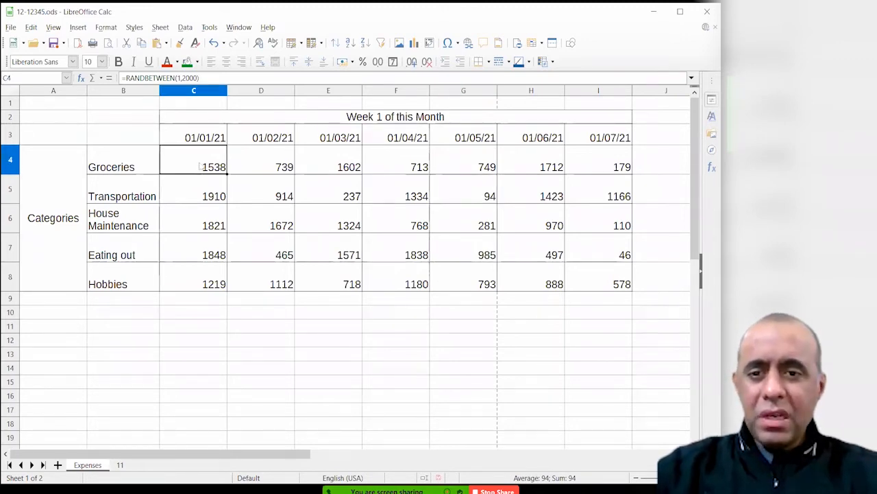
pyautogui.doubleClick(200, 166)
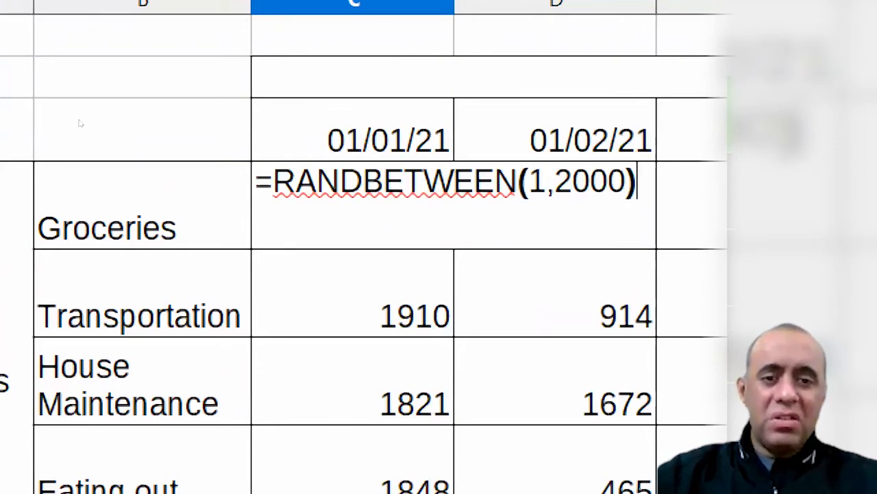
pyautogui.press('Return')
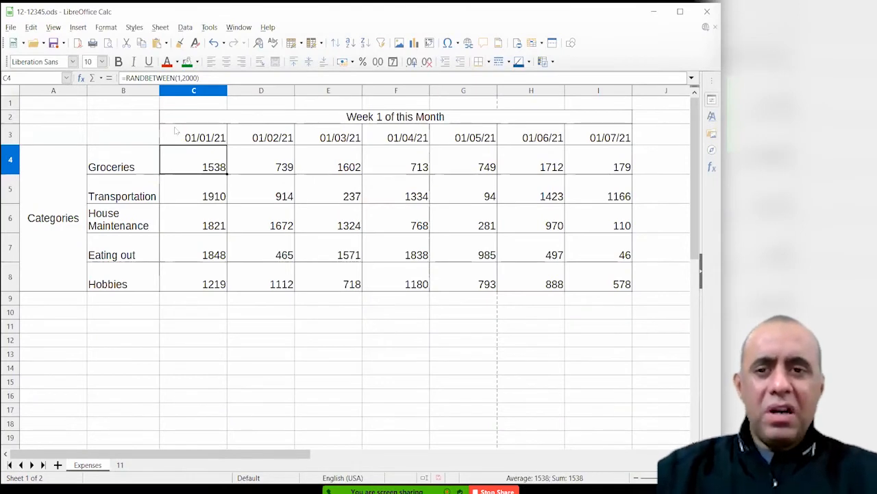
# Apply a medium blue background colour to the merged heading "Week 1 of this Month"
pyautogui.moveTo(343, 118); pyautogui.dragTo(345, 130)
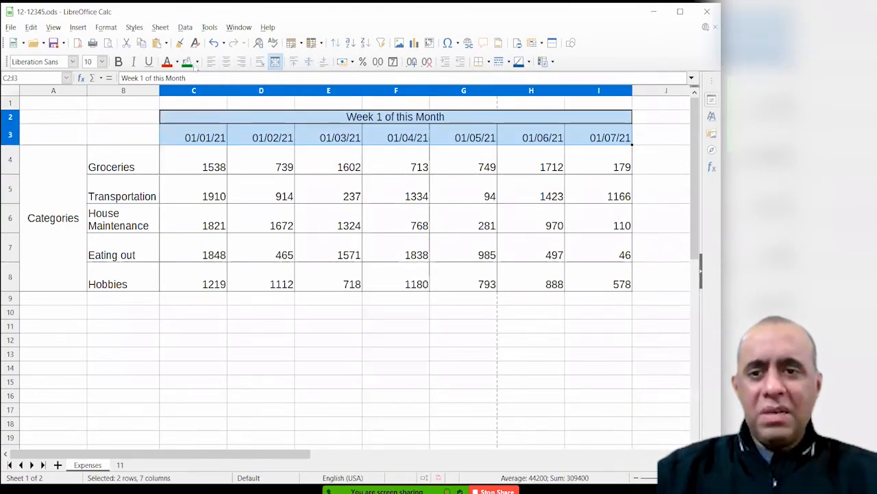
pyautogui.click(197, 61)
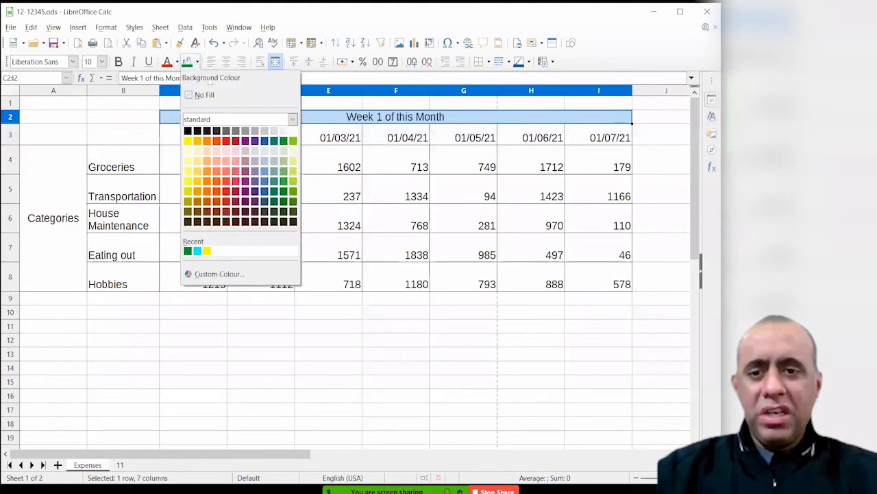
pyautogui.click(265, 180)
pyautogui.click(247, 144)
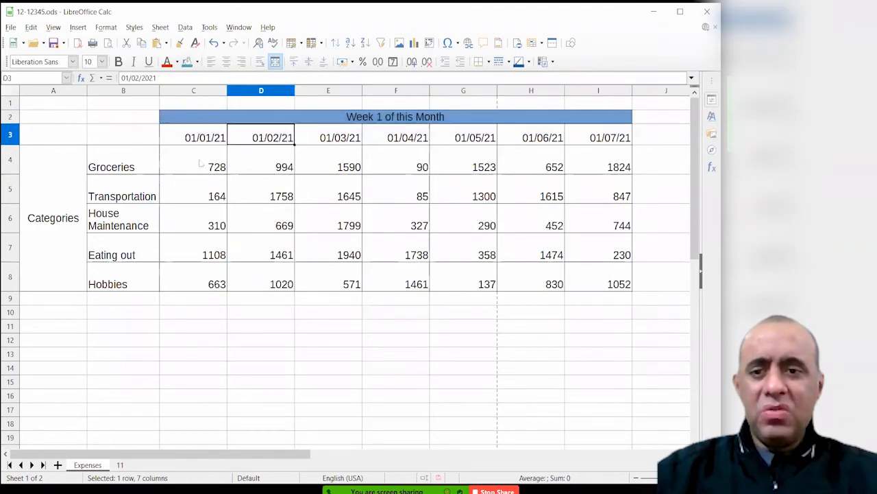
# Apply the same blue background colour to the merged "Categories" cell and select the expense amounts in C4 to I8
pyautogui.click(57, 198)
pyautogui.click(198, 62)
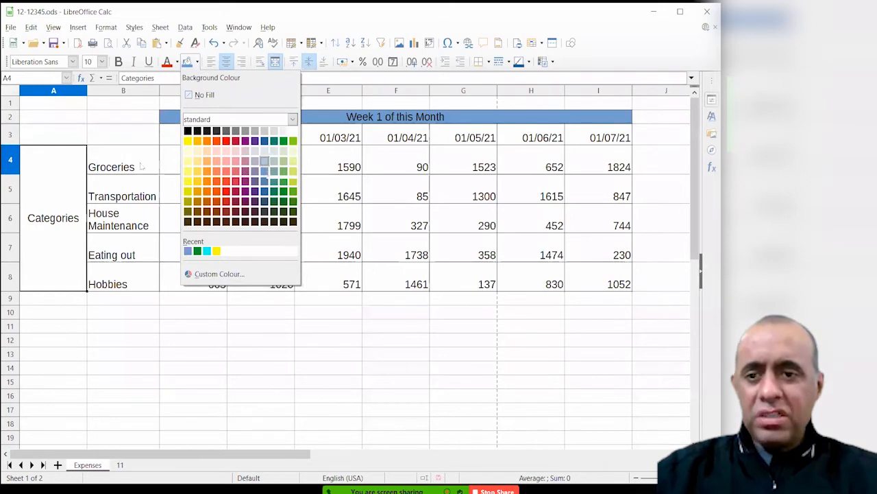
pyautogui.moveTo(139, 167); pyautogui.dragTo(137, 279)
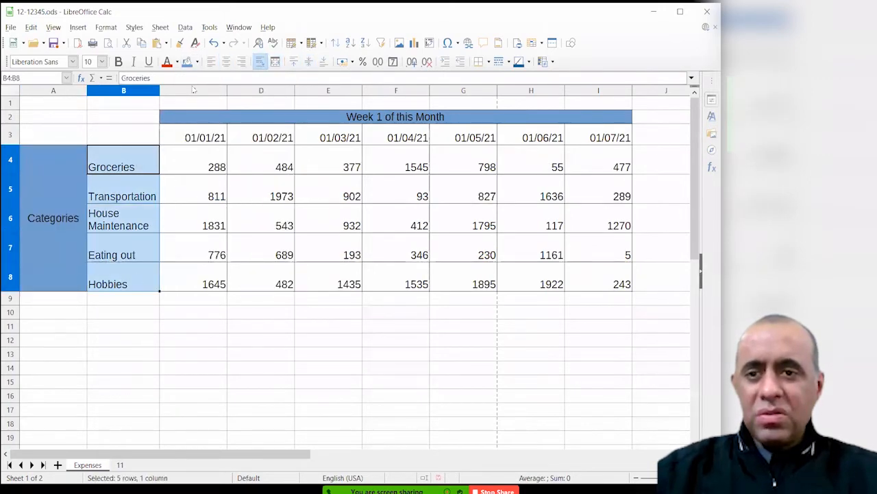
pyautogui.moveTo(206, 161); pyautogui.dragTo(604, 274)
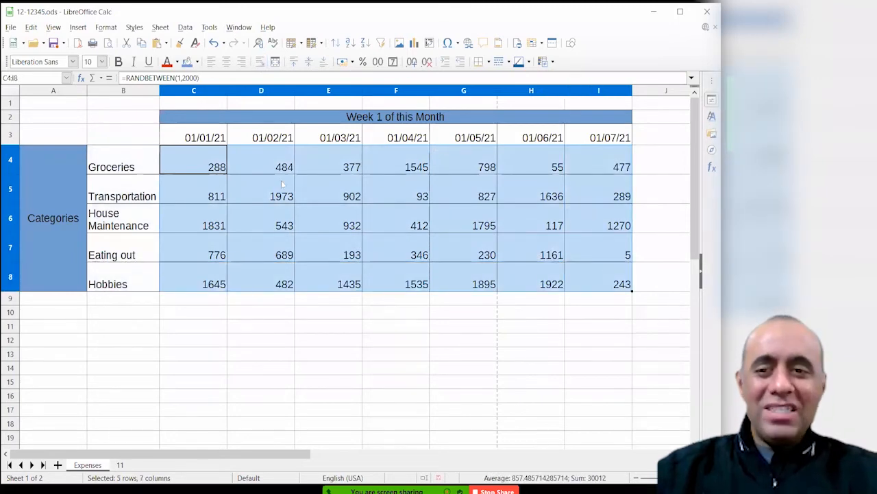
# Apply a light gold background colour to the category names in B4 to B8
pyautogui.moveTo(133, 168); pyautogui.dragTo(143, 278)
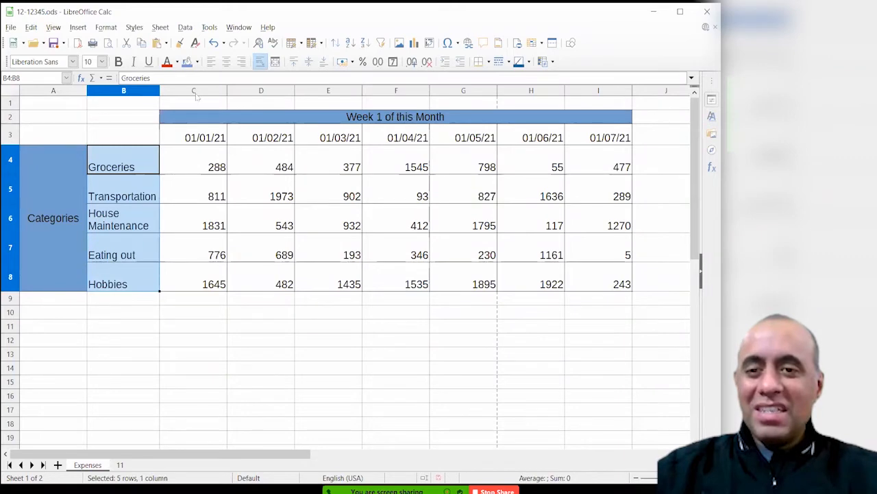
pyautogui.click(196, 61)
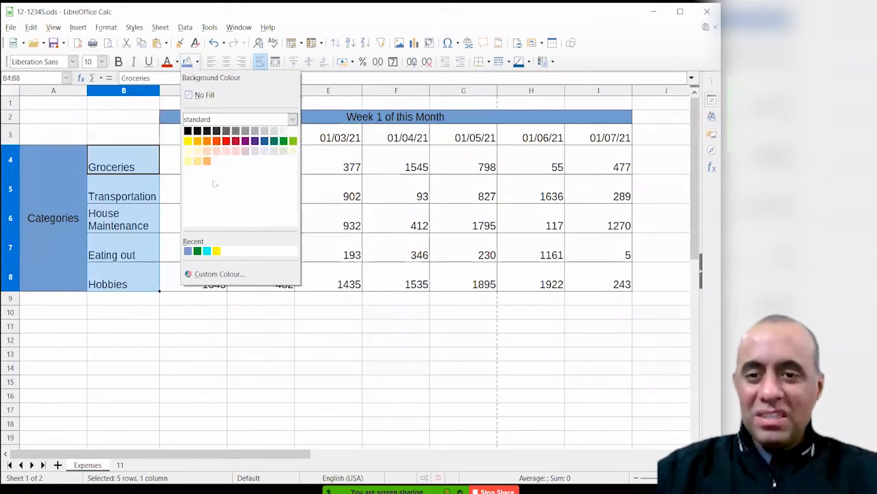
pyautogui.click(197, 161)
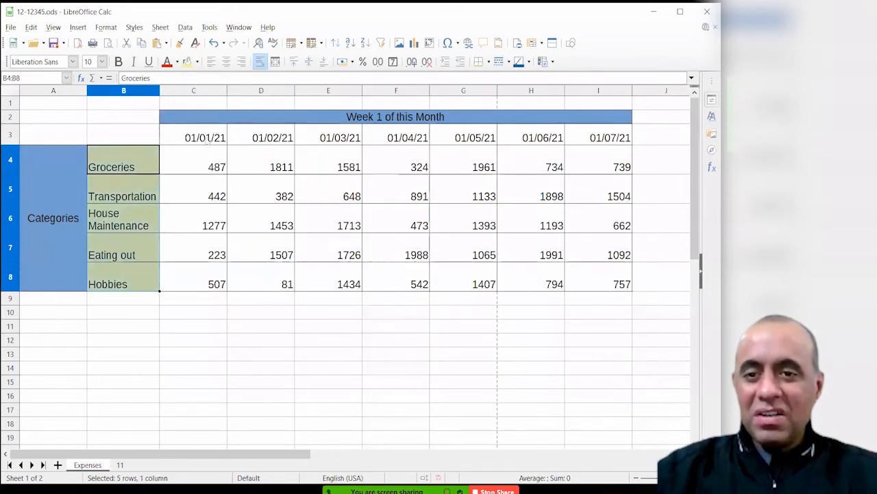
# Apply the same light gold background colour to the dates in C3 to I3
pyautogui.moveTo(206, 141); pyautogui.dragTo(601, 137)
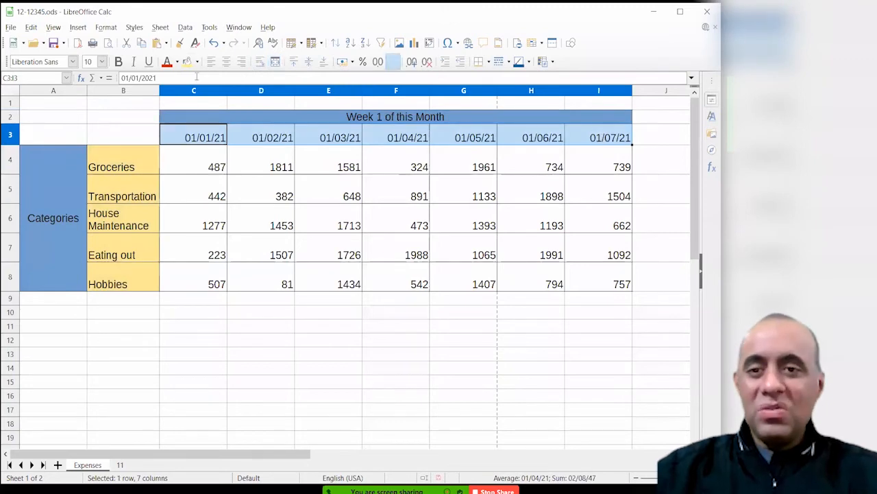
pyautogui.click(197, 62)
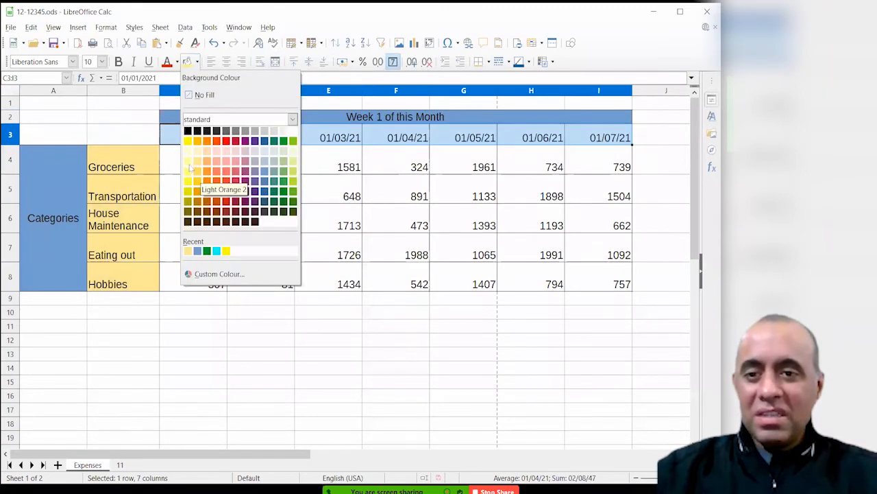
pyautogui.click(196, 164)
pyautogui.click(396, 326)
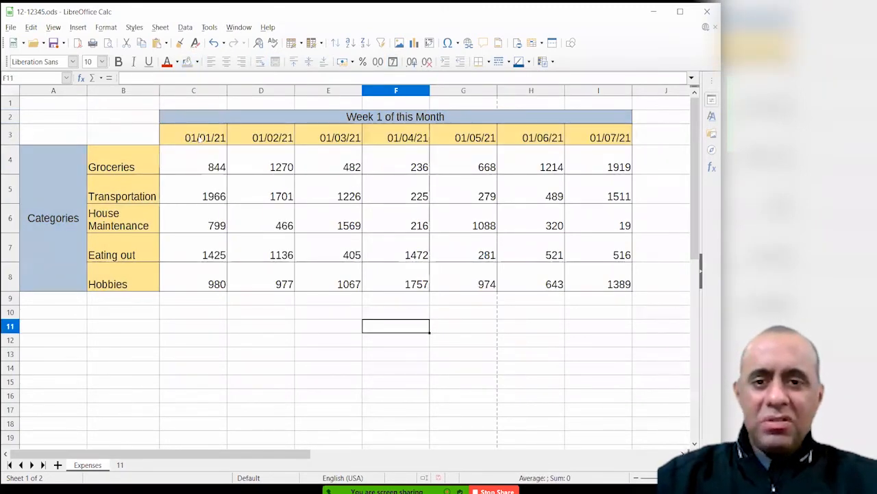
# Open the cell format settings for the dates in C3 to I3
pyautogui.moveTo(193, 138); pyautogui.dragTo(607, 139)
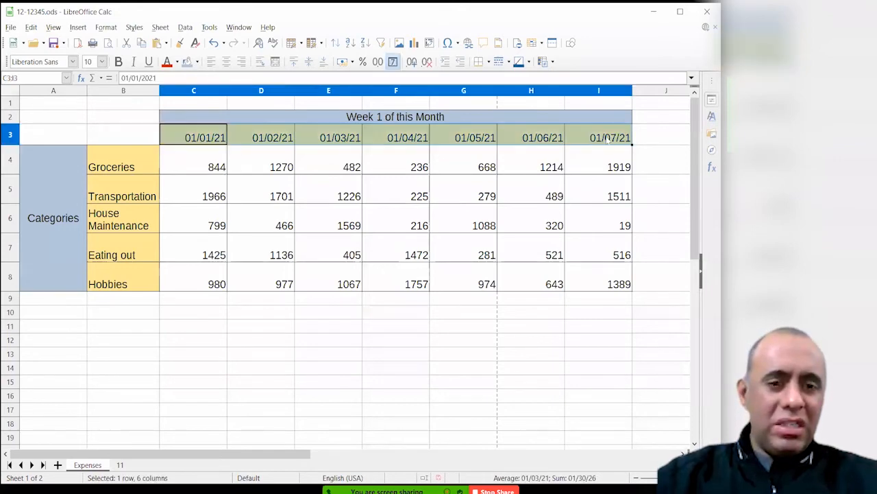
pyautogui.click(107, 28)
pyautogui.moveTo(134, 75)
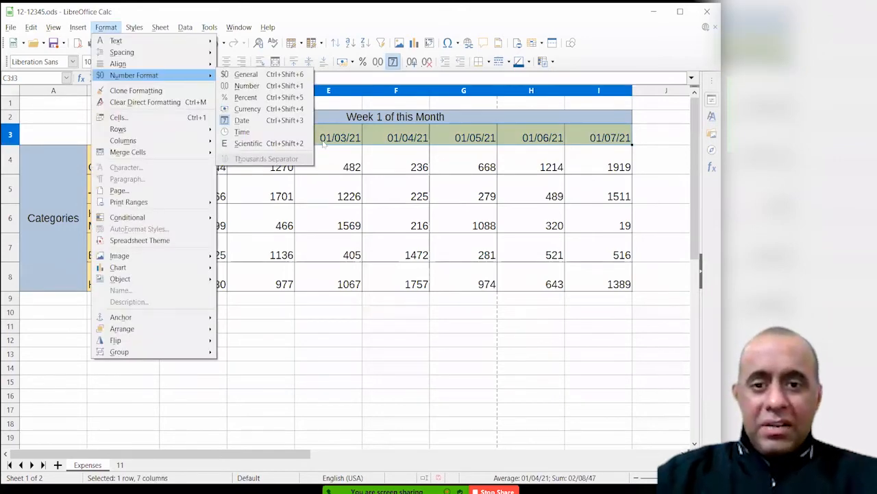
pyautogui.rightClick(323, 143)
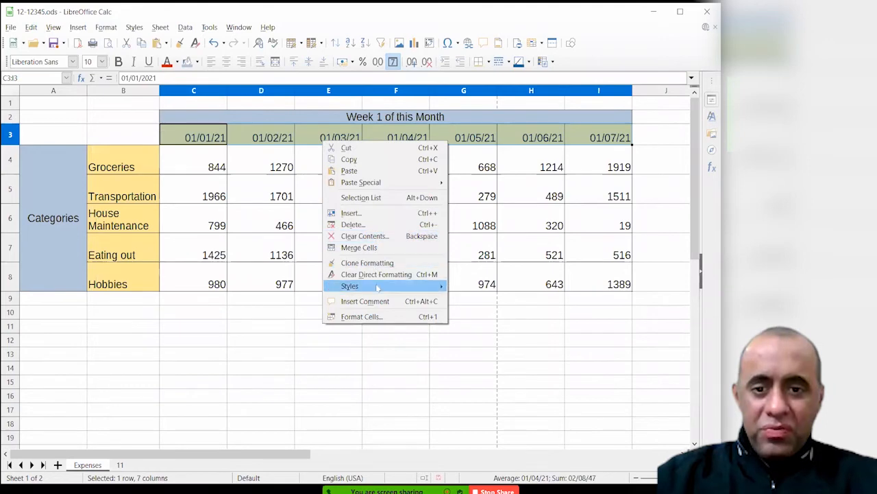
pyautogui.click(379, 319)
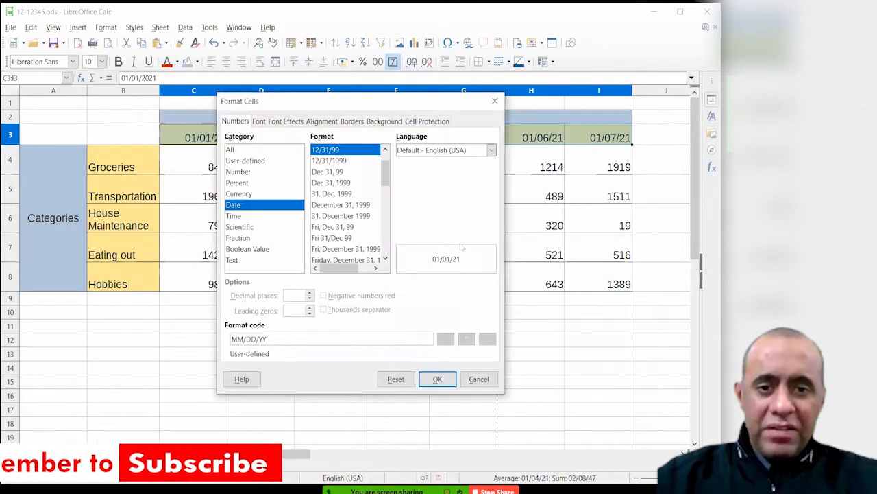
# Preview several date formats, including Dec 31, 99 and 31. December 1999, and return to 12/31/99
pyautogui.click(419, 230)
pyautogui.click(419, 242)
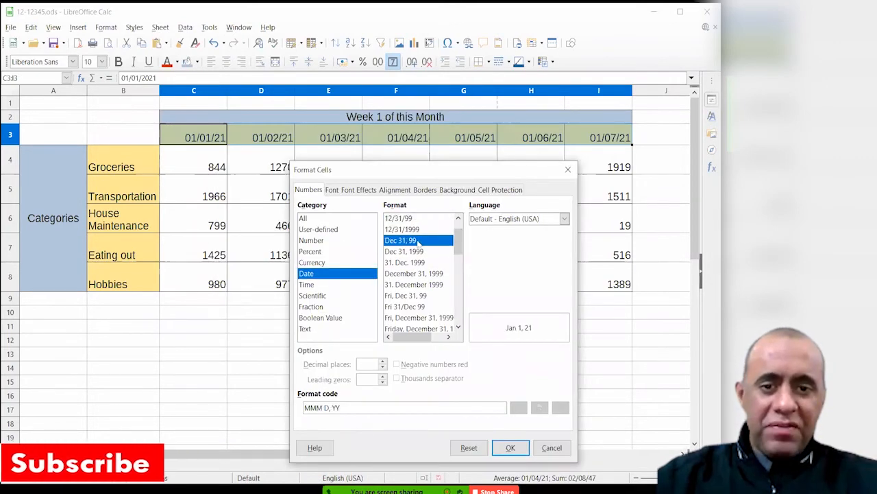
pyautogui.click(419, 251)
pyautogui.click(418, 263)
pyautogui.click(419, 284)
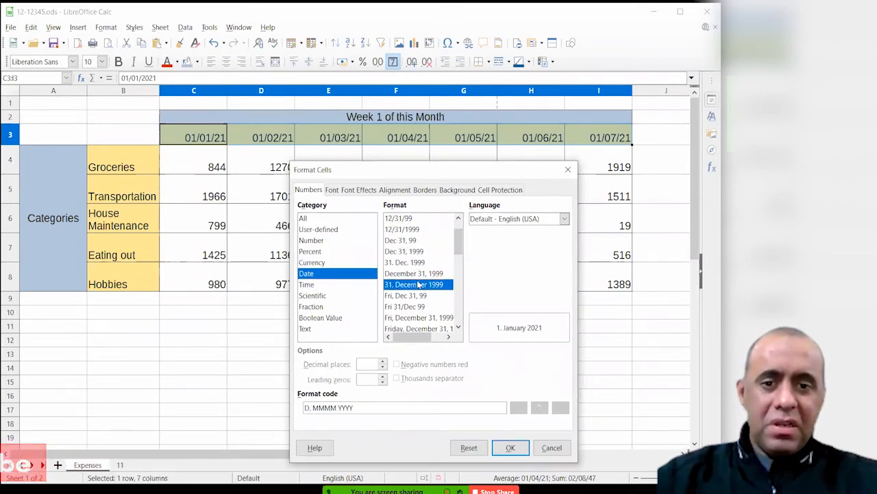
pyautogui.click(421, 306)
pyautogui.click(408, 218)
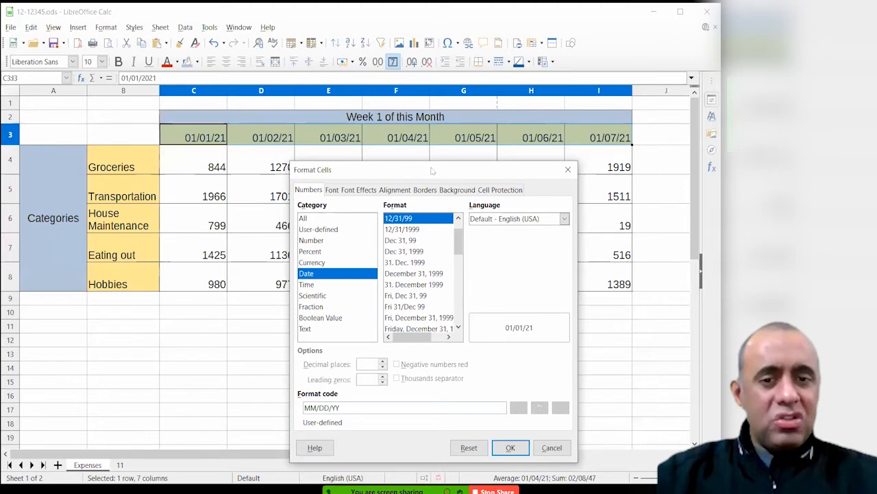
# Set the dates in C3 to I3 to the format Dec 31, 99 (MMM D, YY)
pyautogui.moveTo(421, 171); pyautogui.dragTo(395, 164)
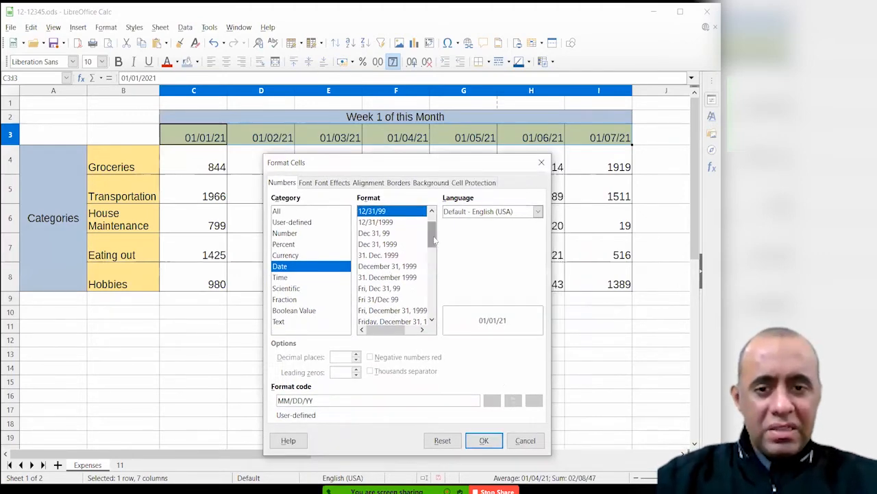
pyautogui.moveTo(434, 237); pyautogui.dragTo(432, 218)
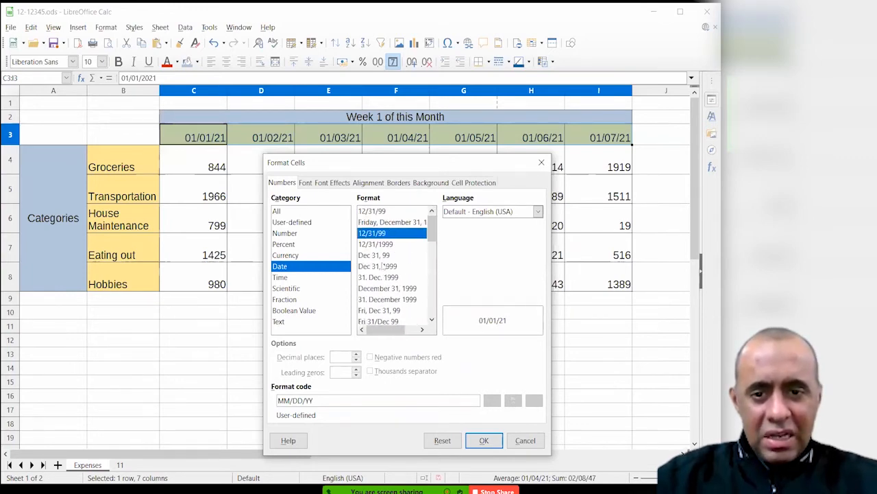
pyautogui.click(374, 254)
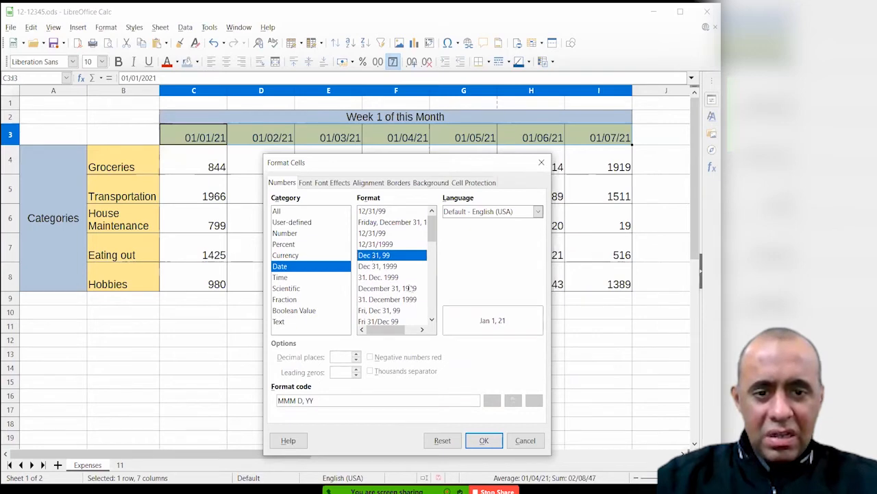
pyautogui.click(484, 441)
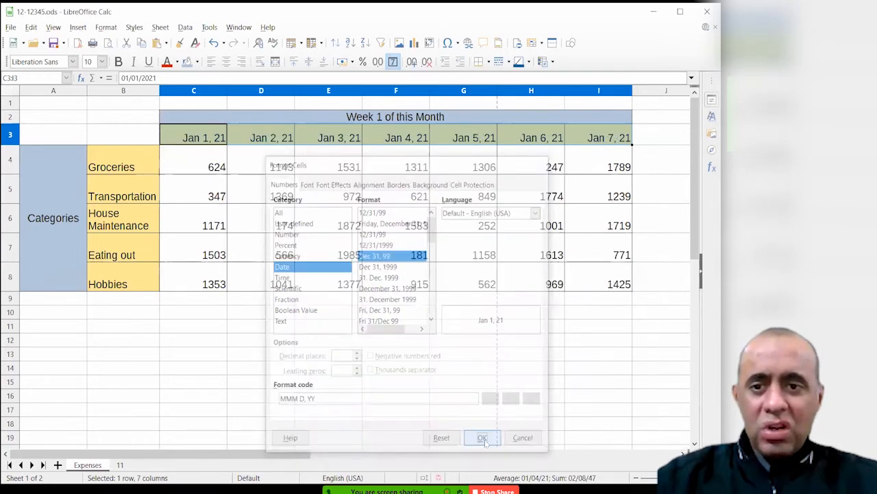
pyautogui.click(289, 180)
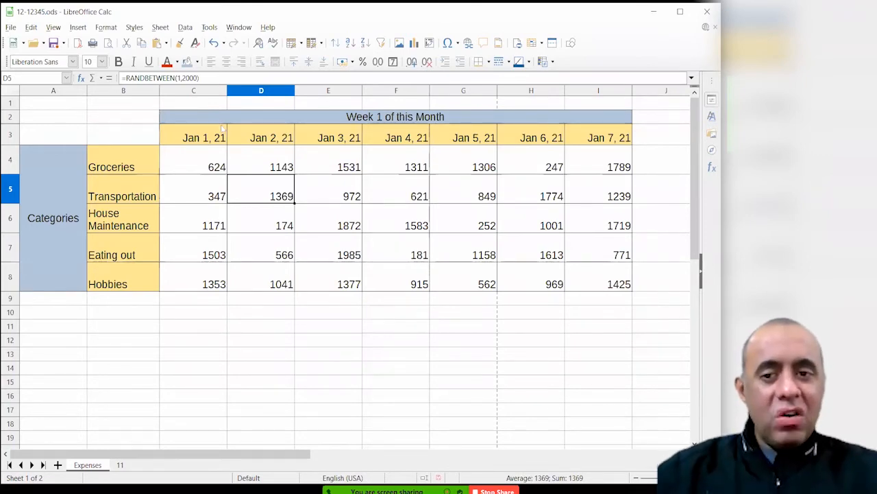
# Preview other date formats such as 31. Dec. 1999 for C3 to I3 without applying any of them
pyautogui.moveTo(223, 128); pyautogui.dragTo(611, 138)
pyautogui.rightClick(610, 139)
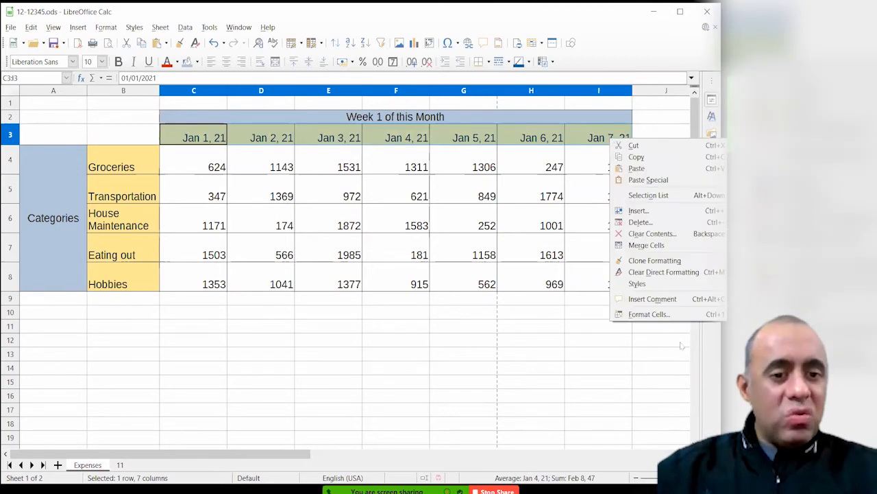
pyautogui.click(649, 314)
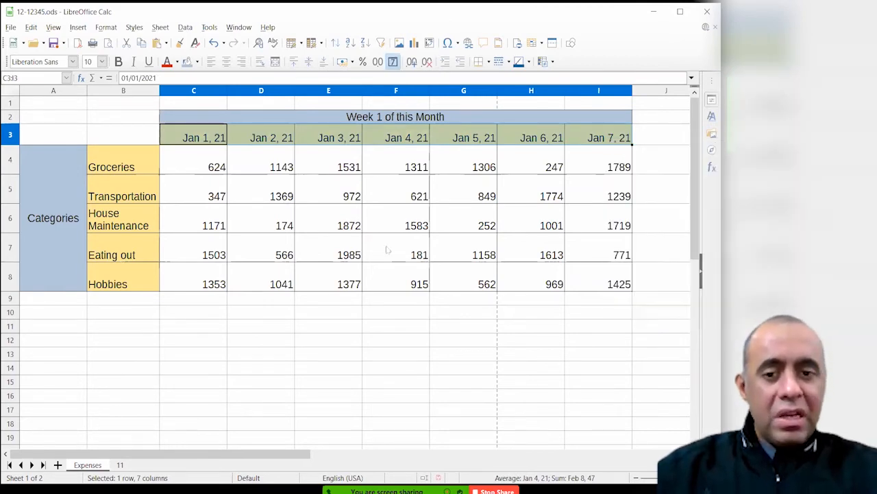
pyautogui.click(346, 172)
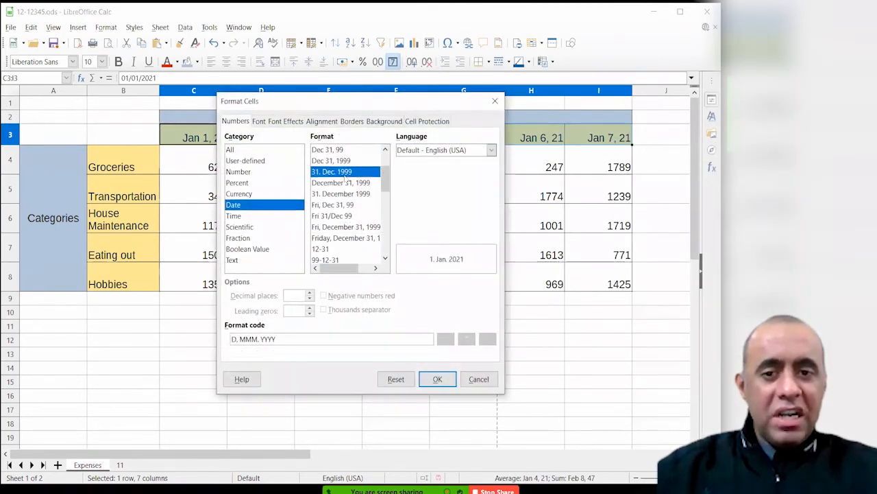
pyautogui.click(347, 194)
pyautogui.click(347, 216)
pyautogui.click(337, 172)
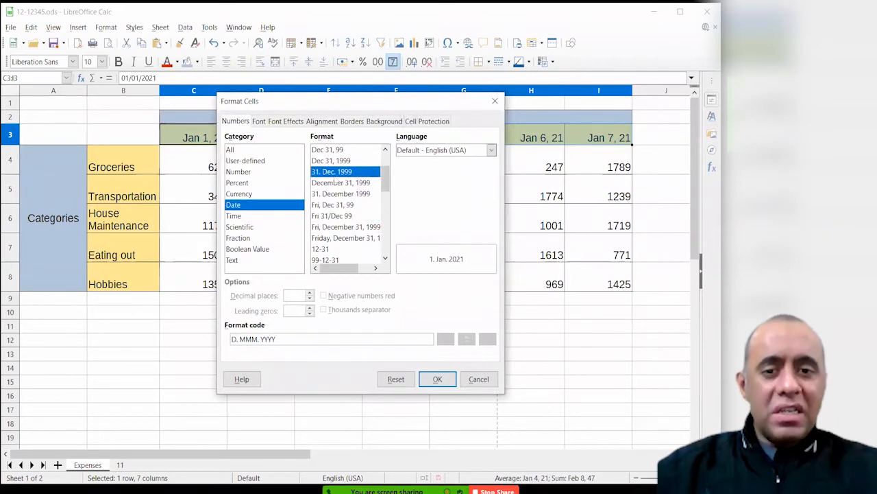
pyautogui.click(479, 378)
pyautogui.click(352, 240)
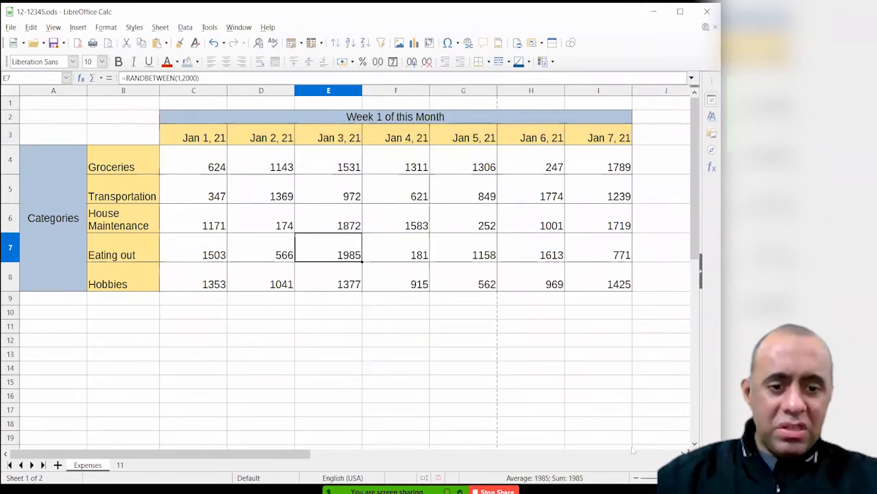
# Merge and centre the cells A1 to I1 above the table as a title row
pyautogui.click(637, 479)
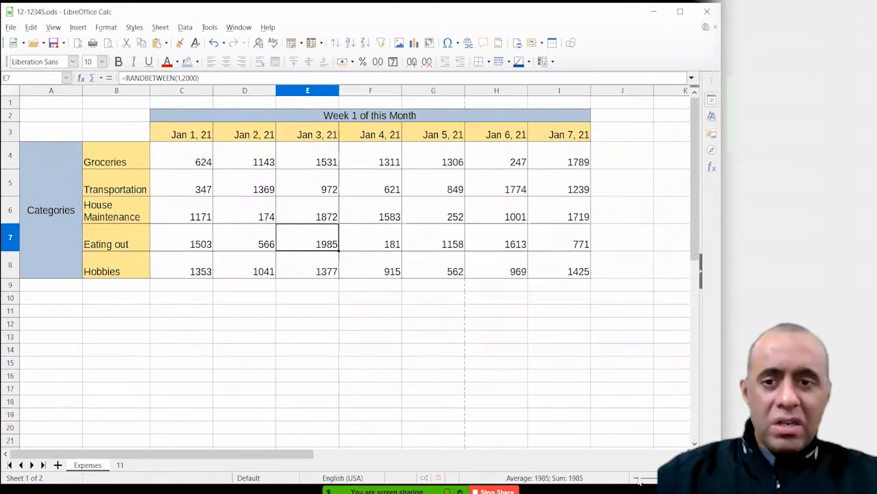
pyautogui.click(637, 479)
pyautogui.click(454, 299)
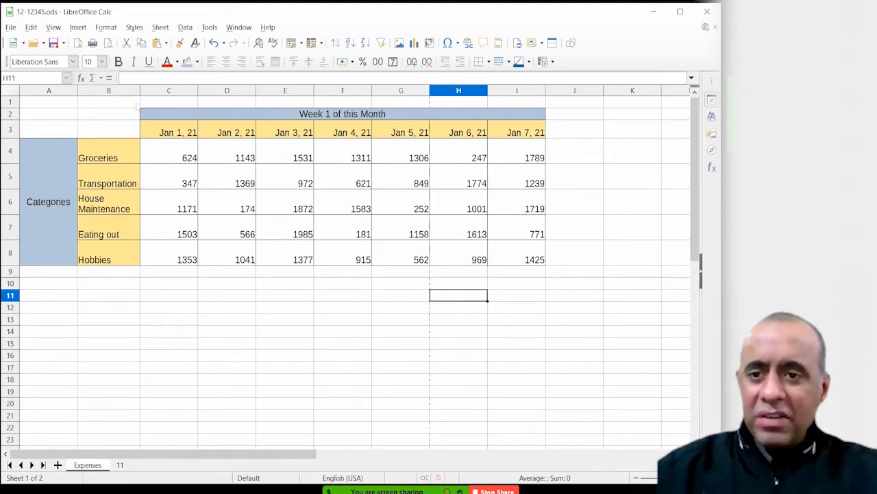
pyautogui.moveTo(70, 103); pyautogui.dragTo(525, 100)
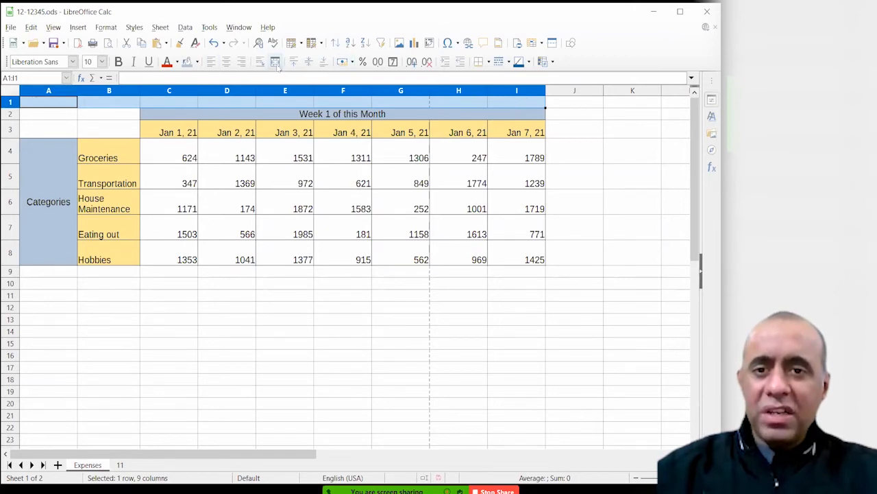
pyautogui.moveTo(38, 106); pyautogui.dragTo(517, 96)
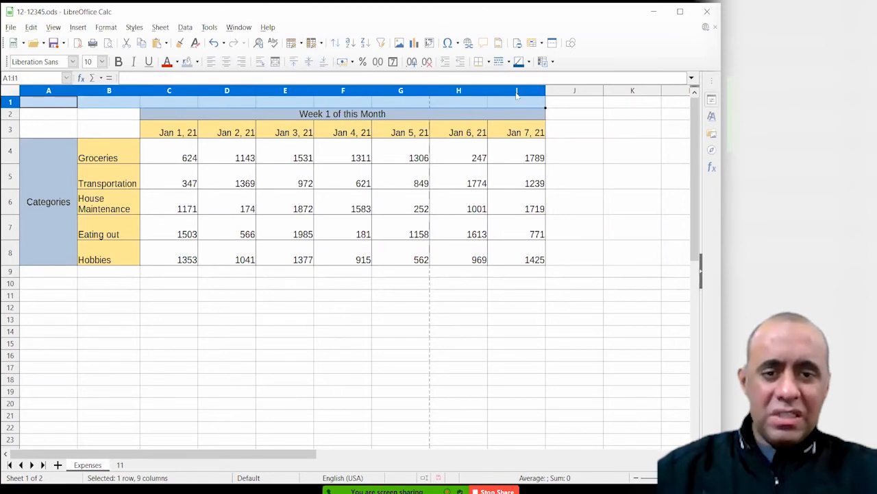
pyautogui.click(275, 61)
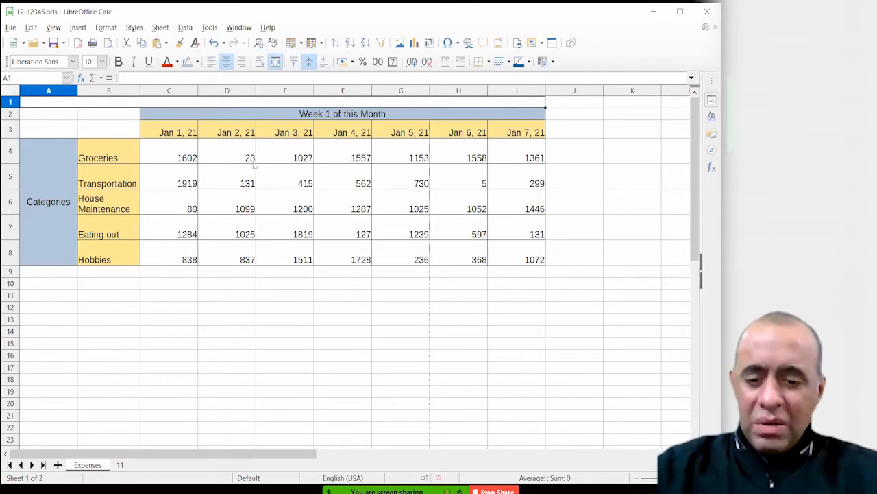
# Enter the title "My Personal Expenses" in the merged cell A1
pyautogui.write('My ')
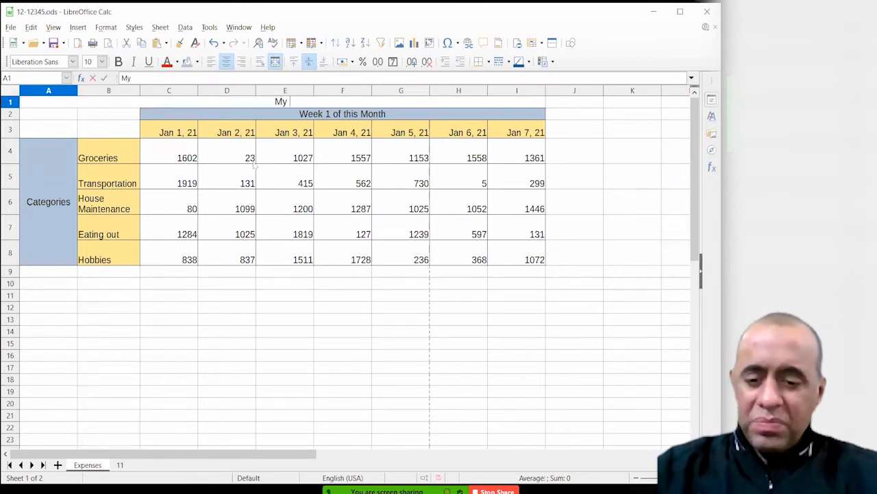
pyautogui.write('Personal')
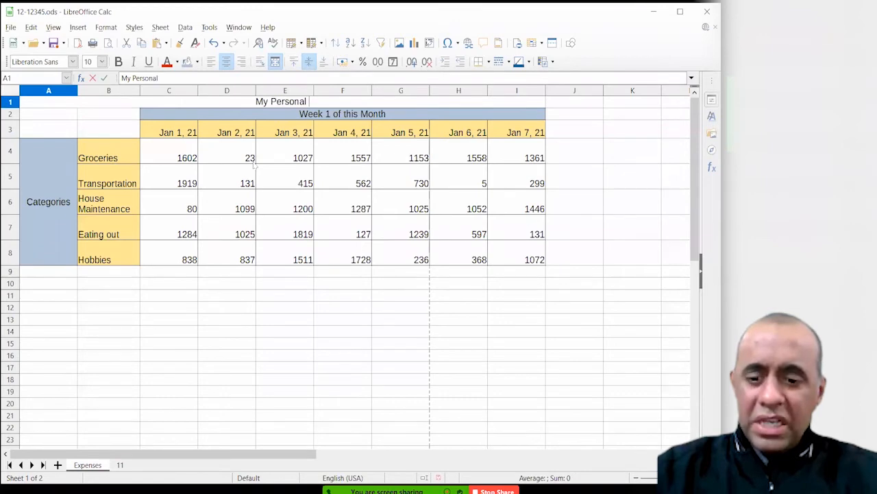
pyautogui.write(' Expenses')
pyautogui.press('Return')
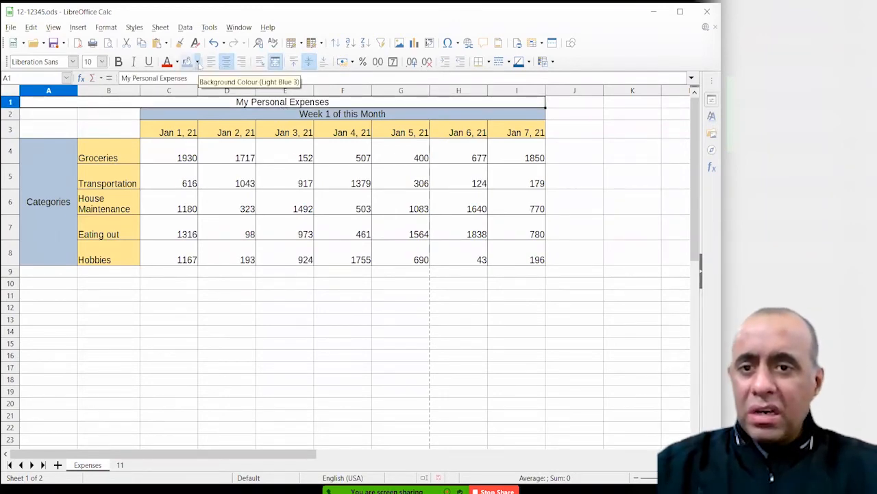
# Apply a light red background colour to the title cell "My Personal Expenses"
pyautogui.click(198, 62)
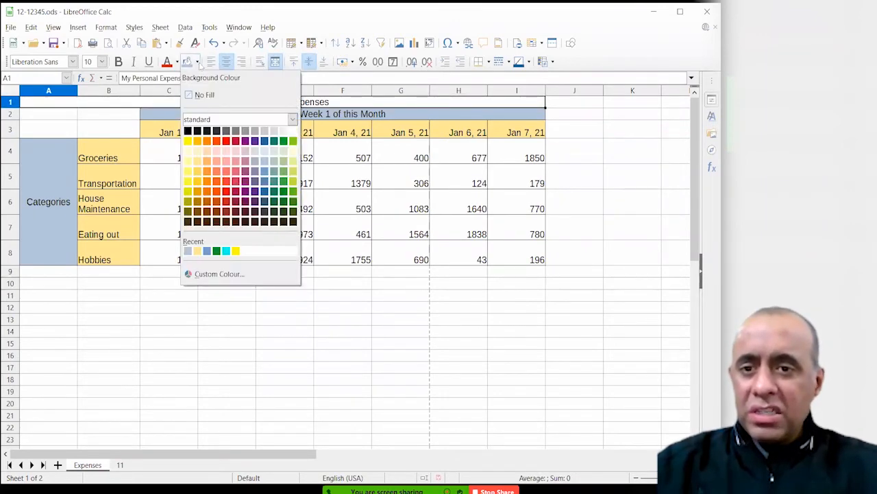
pyautogui.click(228, 162)
pyautogui.click(285, 177)
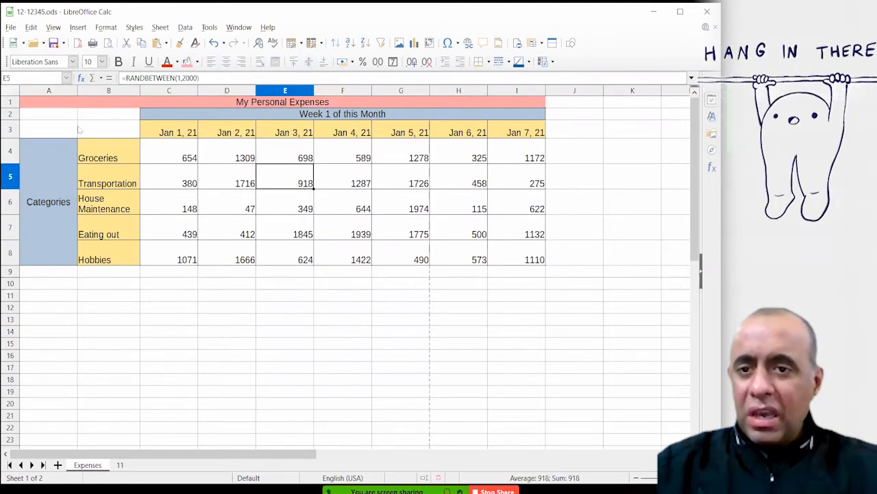
# Apply the same light red background colour to the empty corner cells A2 to B3
pyautogui.moveTo(58, 113); pyautogui.dragTo(103, 130)
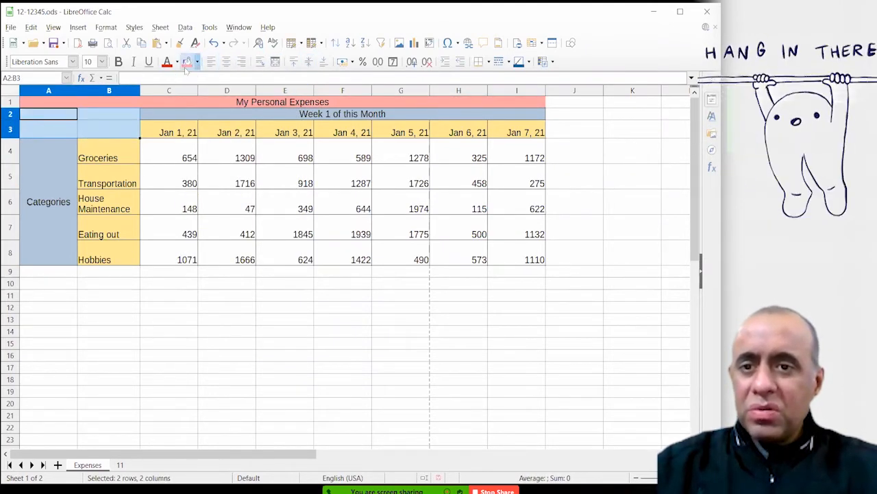
pyautogui.click(187, 62)
pyautogui.click(210, 179)
pyautogui.click(290, 311)
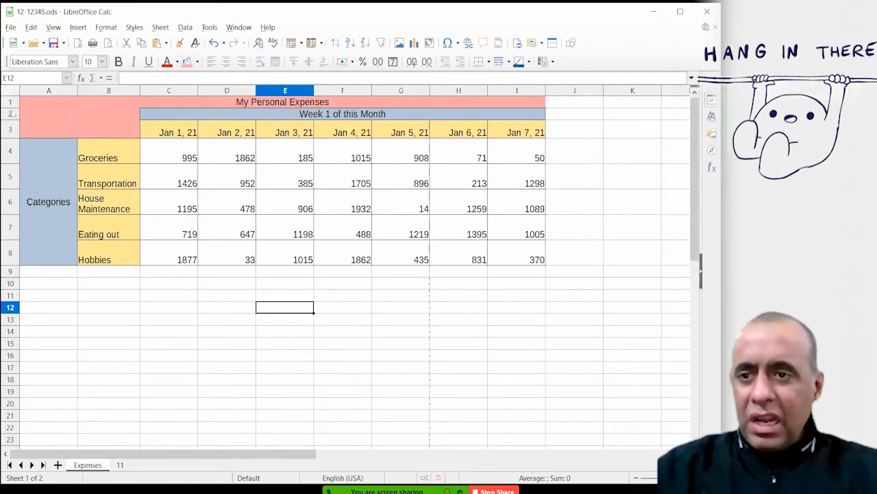
# Make row 1 taller and format the title "My Personal Expenses" as bold, size 14
pyautogui.moveTo(12, 107); pyautogui.dragTo(12, 115)
pyautogui.click(230, 105)
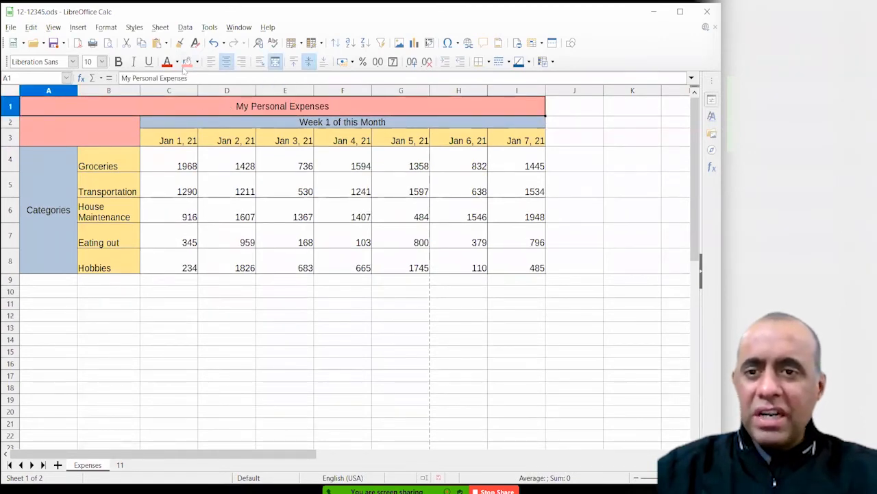
pyautogui.click(118, 61)
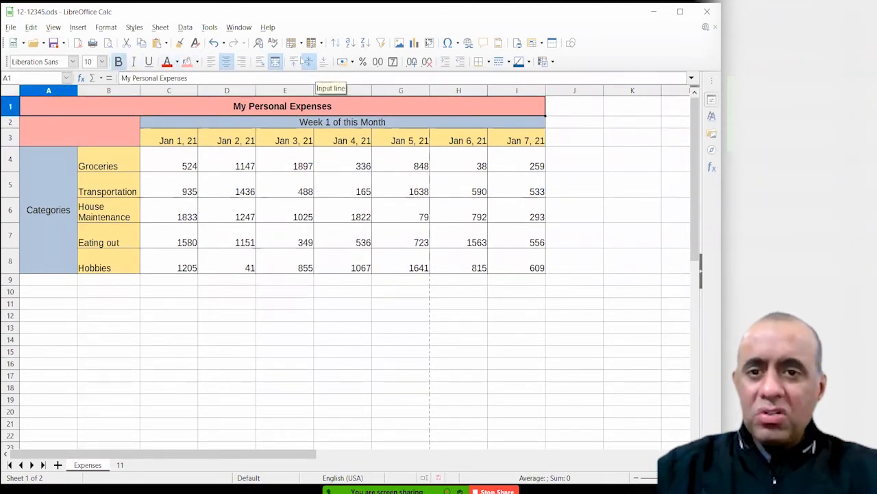
pyautogui.click(103, 61)
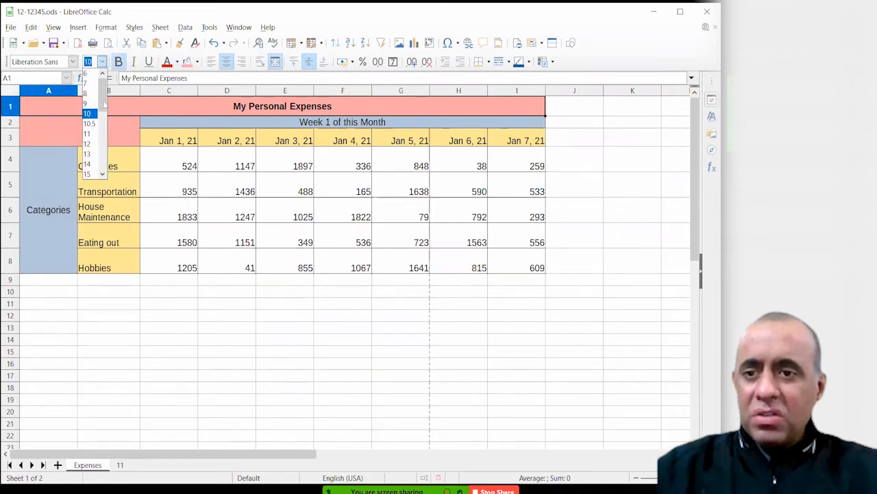
pyautogui.click(87, 164)
pyautogui.click(338, 209)
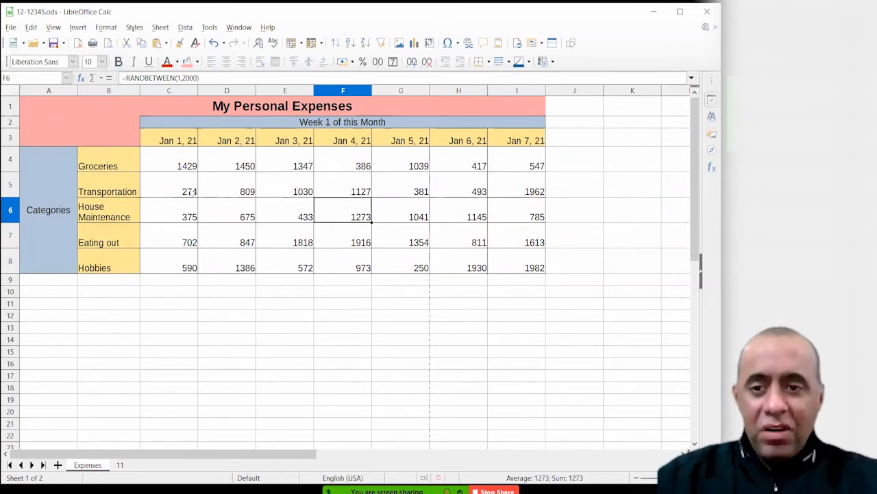
# Format the expense amounts in cells C4 to I8 as currency in dollars
pyautogui.moveTo(177, 171); pyautogui.dragTo(523, 268)
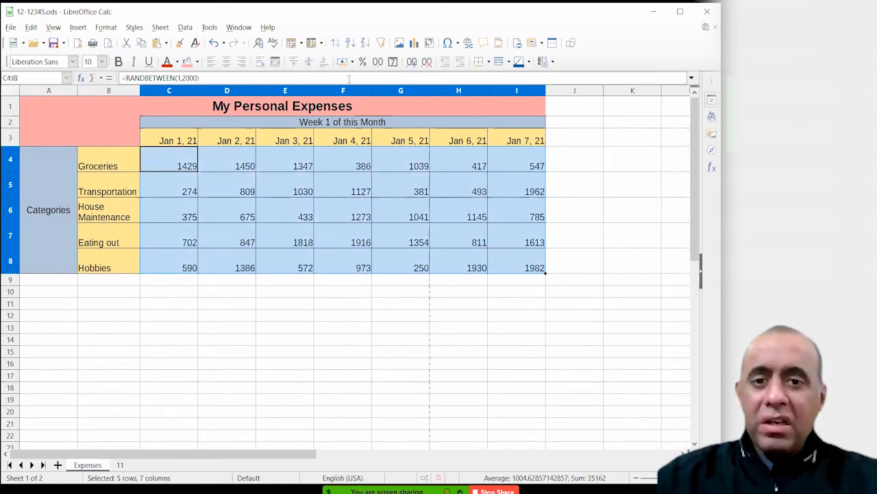
pyautogui.click(353, 62)
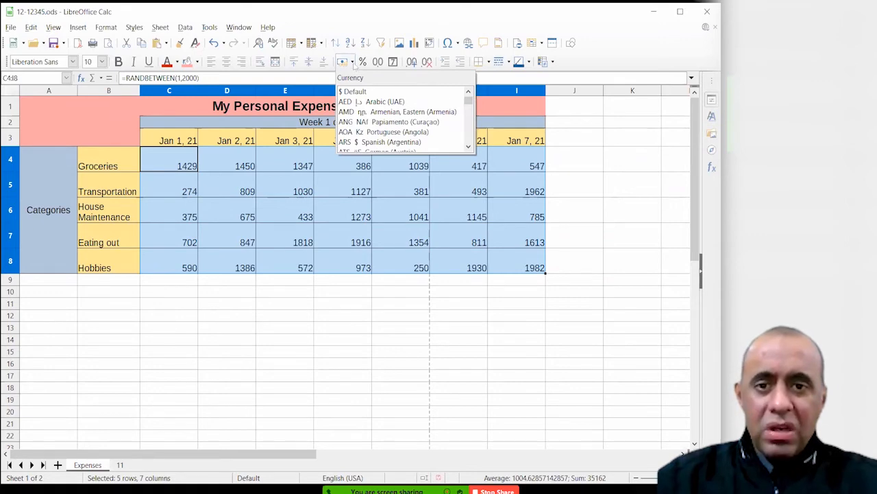
pyautogui.click(355, 64)
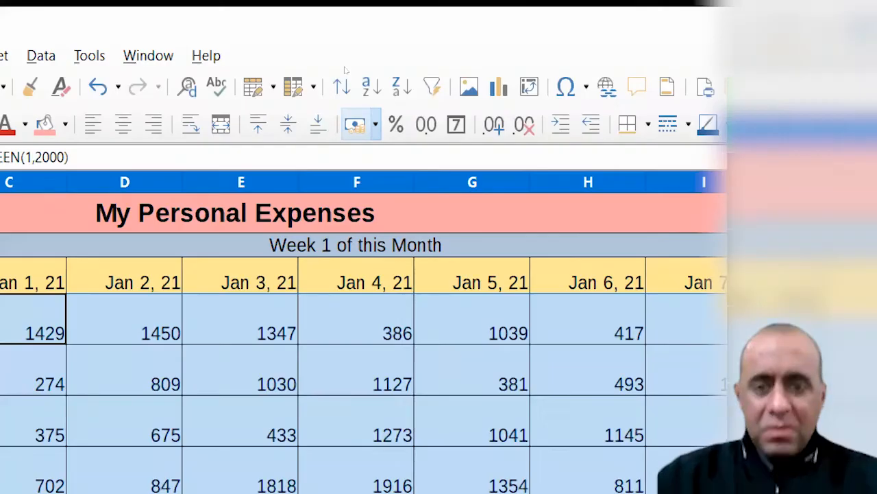
pyautogui.click(355, 124)
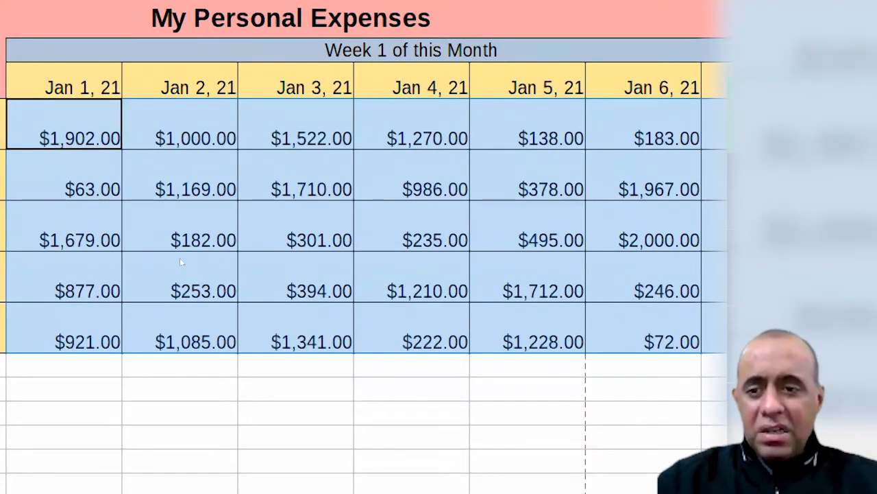
pyautogui.press('Down')
pyautogui.press('Down')
pyautogui.press('Down')
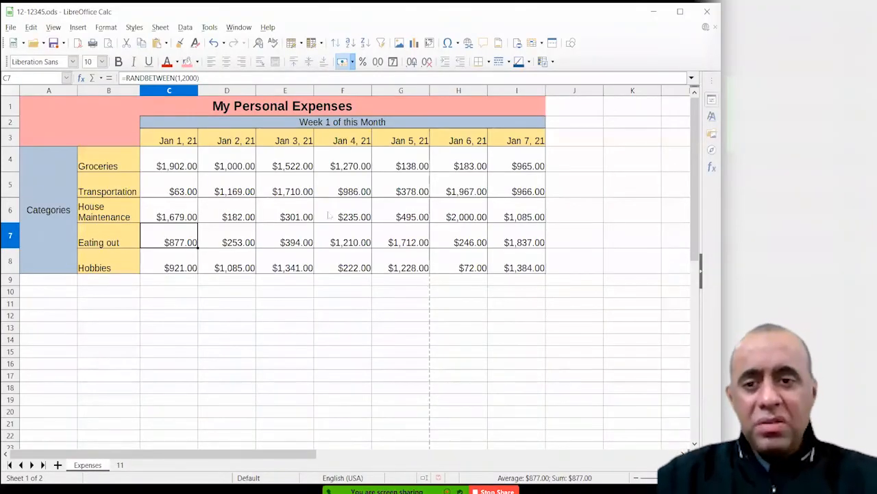
pyautogui.moveTo(169, 162); pyautogui.dragTo(529, 264)
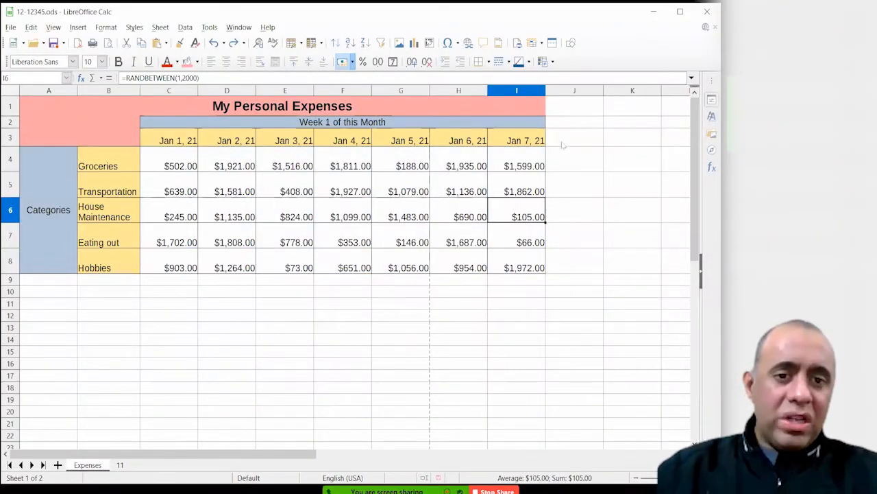
# Enter the heading "Sub Total" in cell J3, beside the last date
pyautogui.click(562, 144)
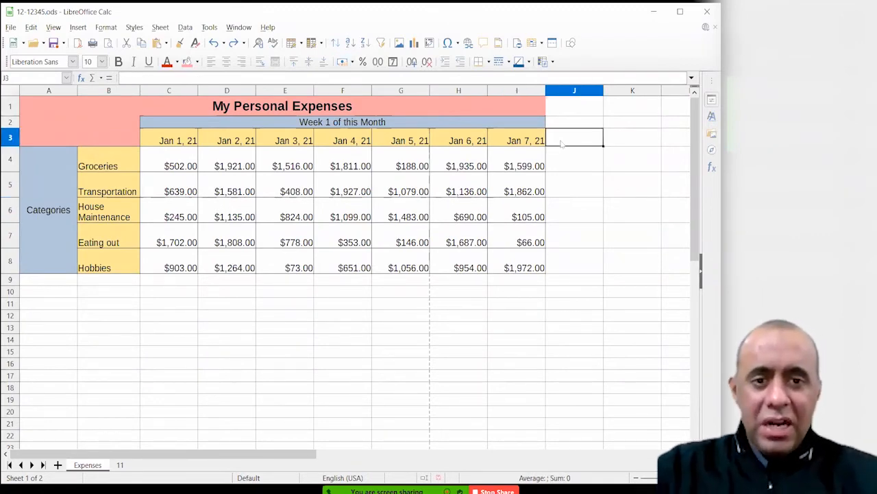
pyautogui.write('Sub Total')
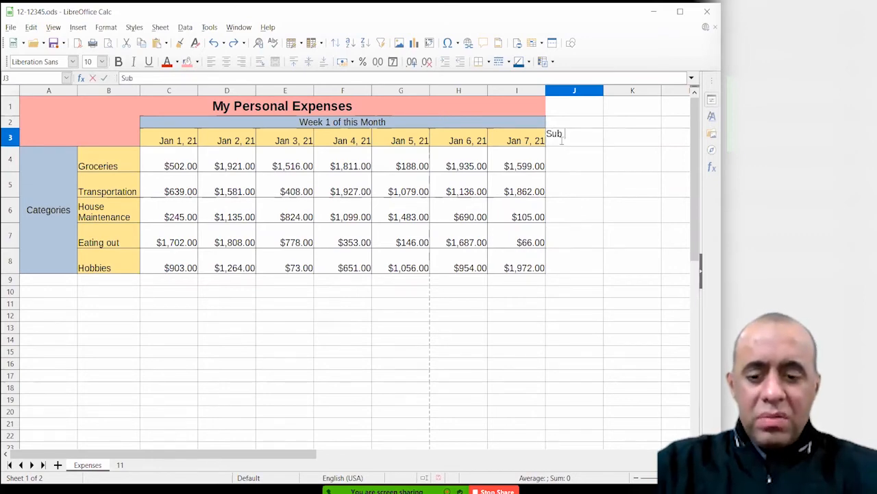
pyautogui.press('Return')
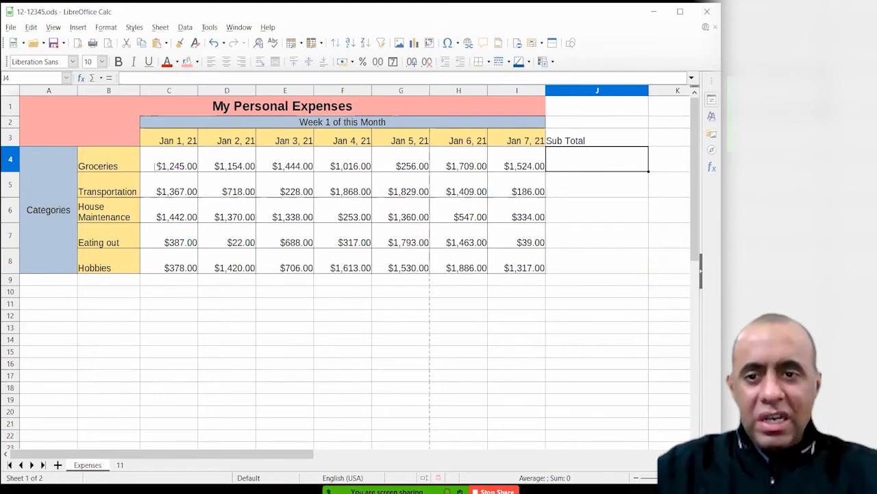
# Go through the daily Groceries amounts from C4 to I4 that make up the row's subtotal
pyautogui.click(171, 167)
pyautogui.click(229, 165)
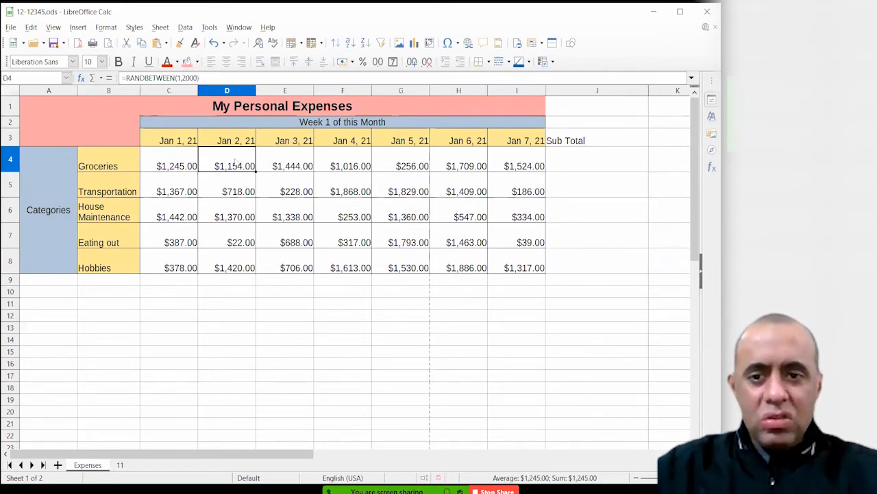
pyautogui.click(288, 166)
pyautogui.click(366, 167)
pyautogui.click(415, 166)
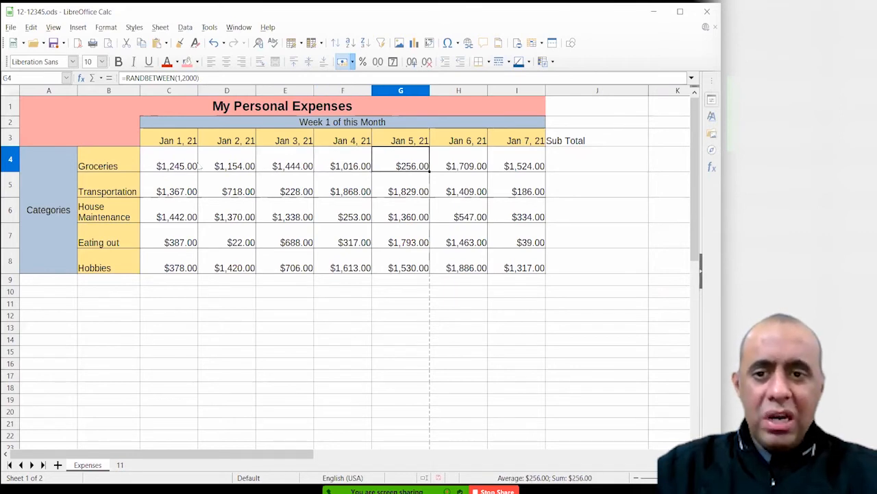
pyautogui.click(189, 166)
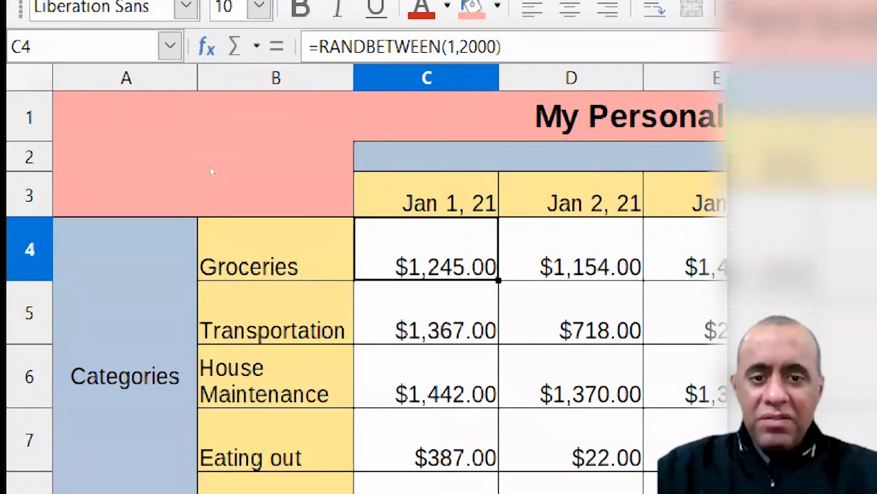
pyautogui.click(284, 163)
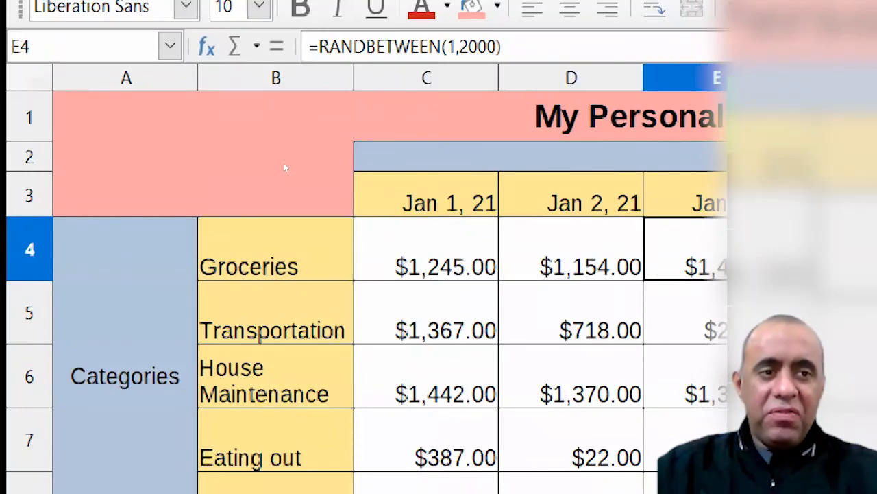
pyautogui.press('Right')
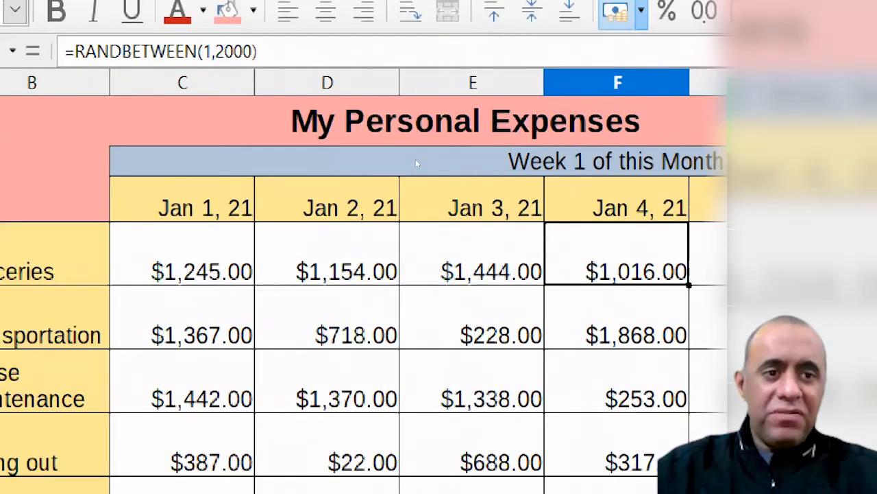
pyautogui.press('Right')
pyautogui.press('Right')
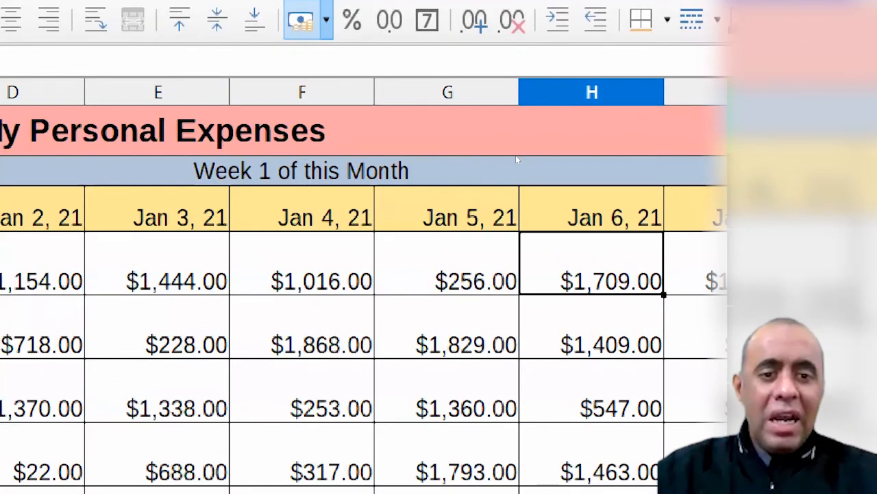
pyautogui.press('Right')
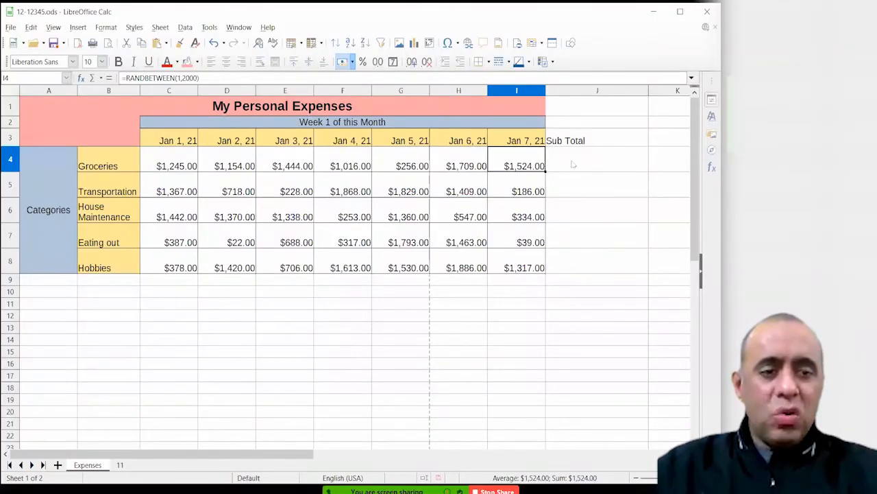
pyautogui.click(573, 164)
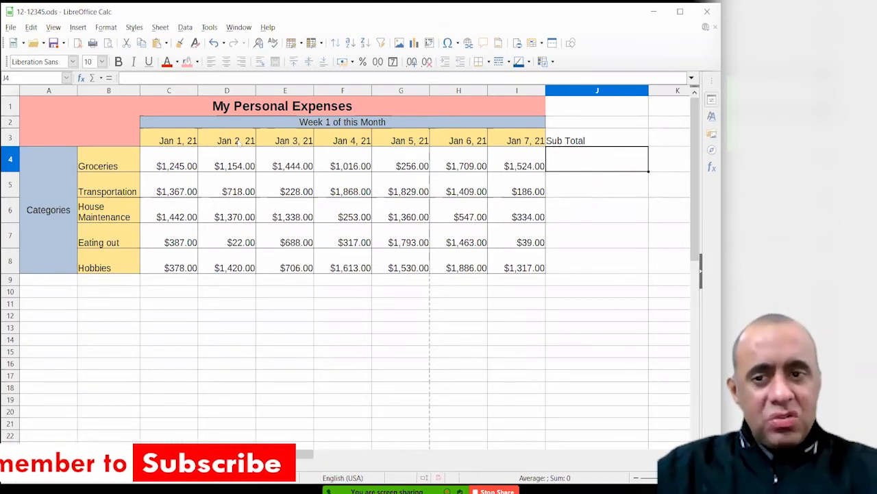
# Check the cell address of each Groceries amount, starting from the Jan 1 cell, for use in a subtotal formula
pyautogui.click(179, 158)
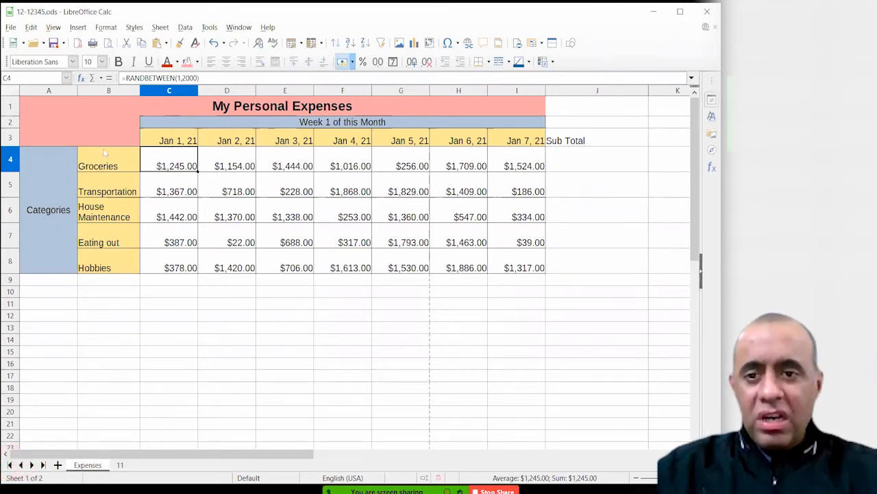
pyautogui.click(233, 166)
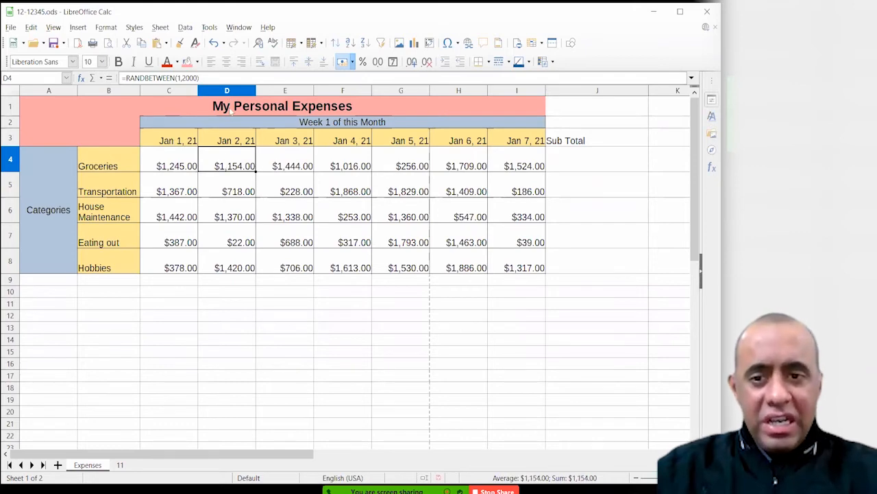
pyautogui.click(12, 78)
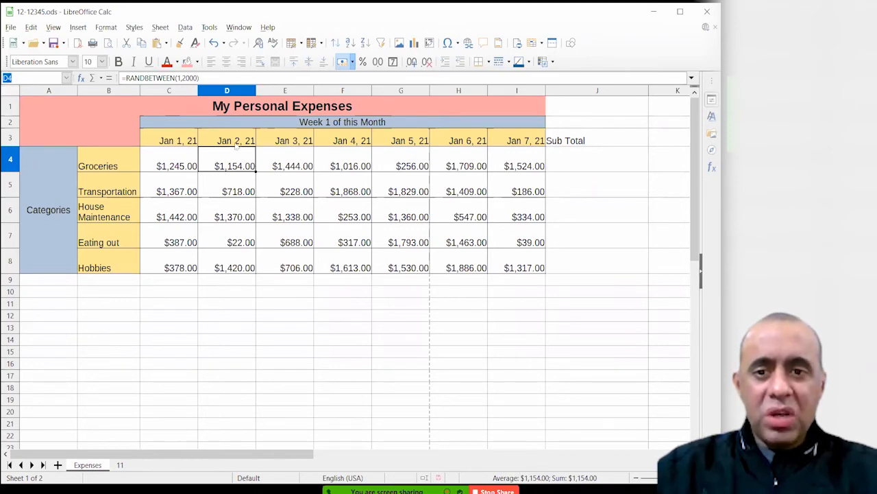
pyautogui.click(288, 164)
pyautogui.click(356, 163)
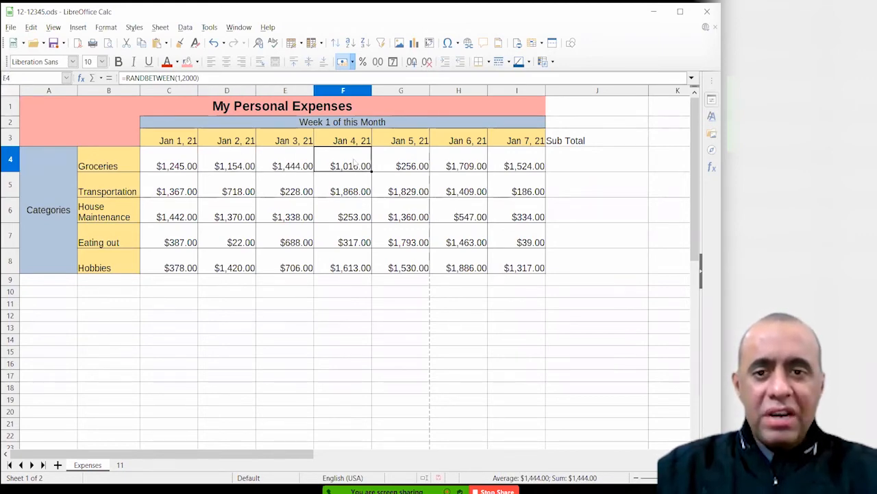
pyautogui.click(411, 163)
pyautogui.click(454, 167)
# Enter the Groceries subtotal formula =C4+D4+E4+F4+G4+H4+I4 in cell J4 and reselect that cell
pyautogui.click(583, 168)
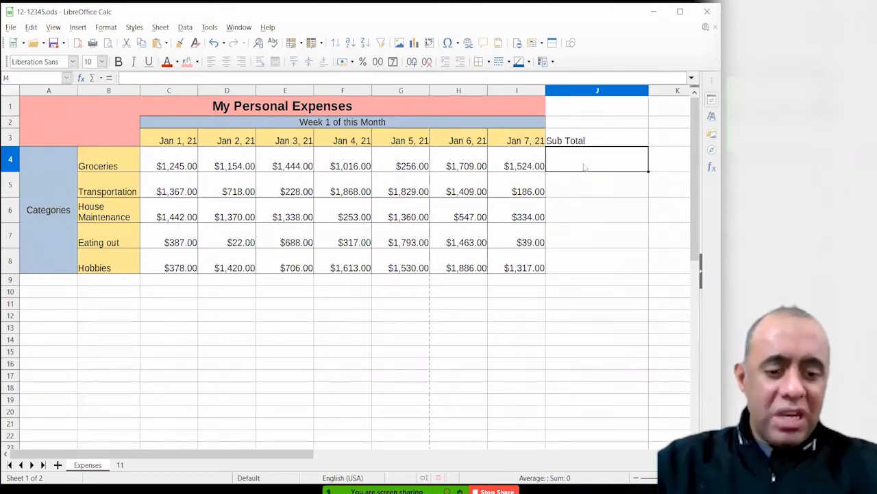
pyautogui.write('=')
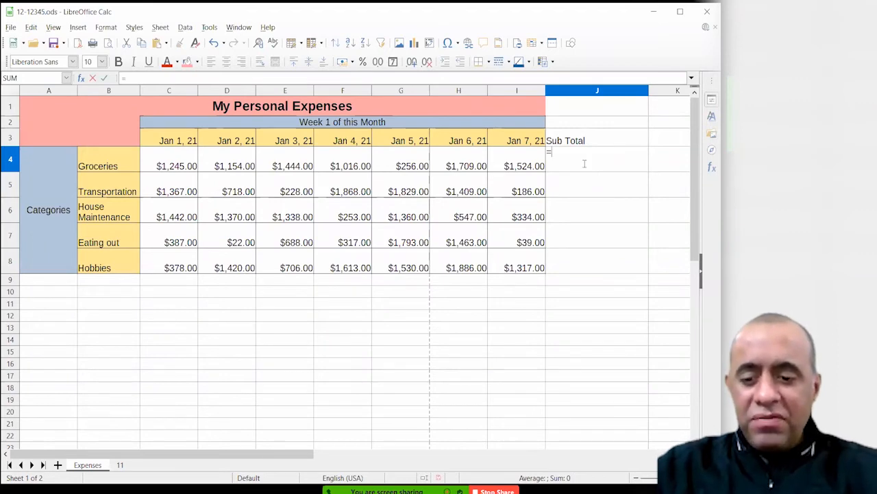
pyautogui.write('C4+')
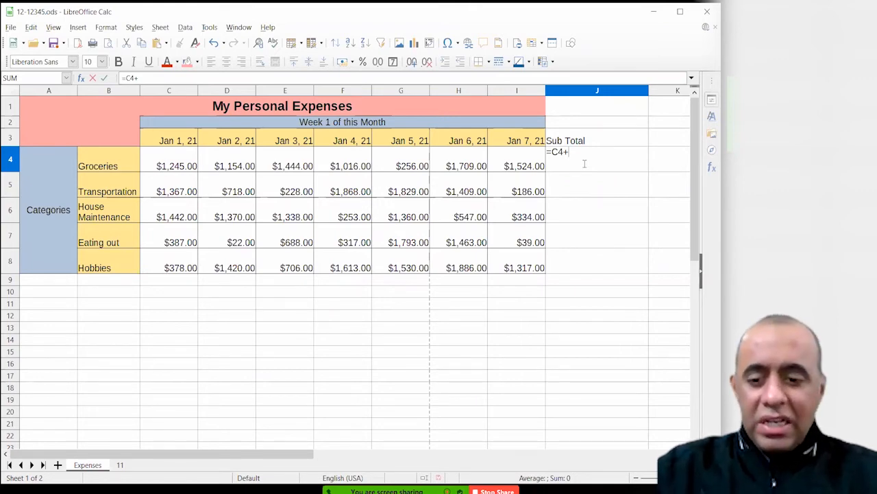
pyautogui.write('D4+')
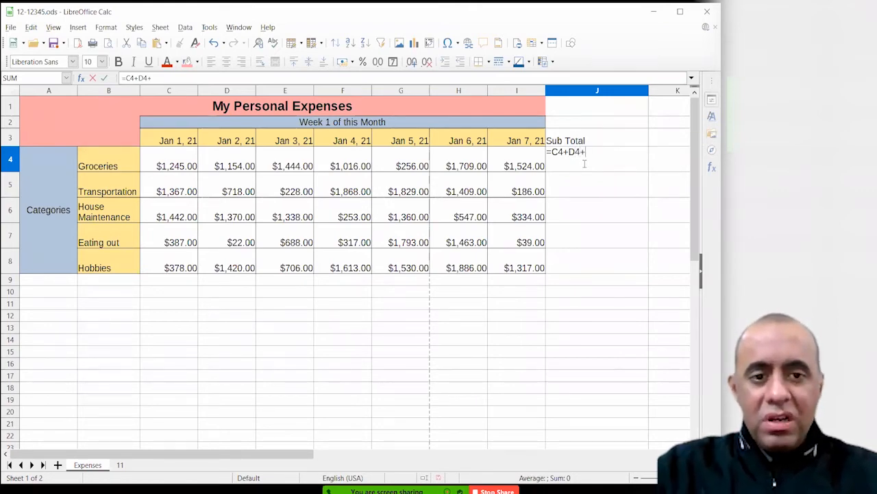
pyautogui.write('3')
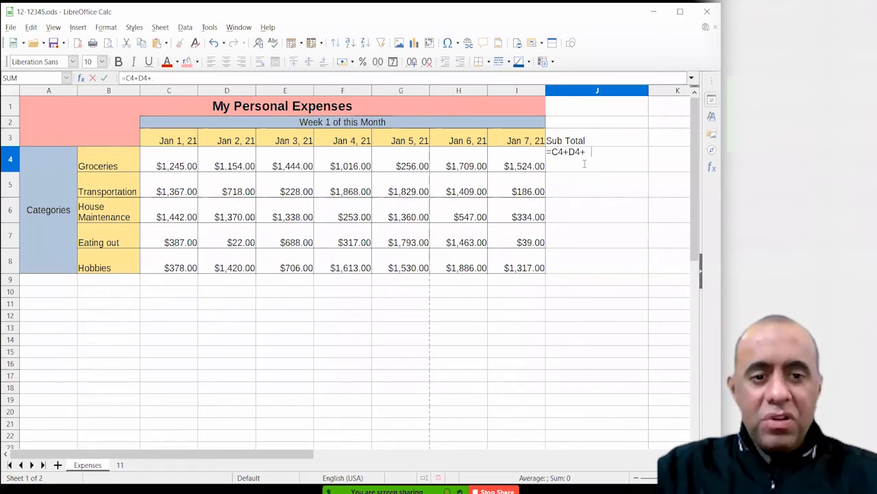
pyautogui.write('E4+')
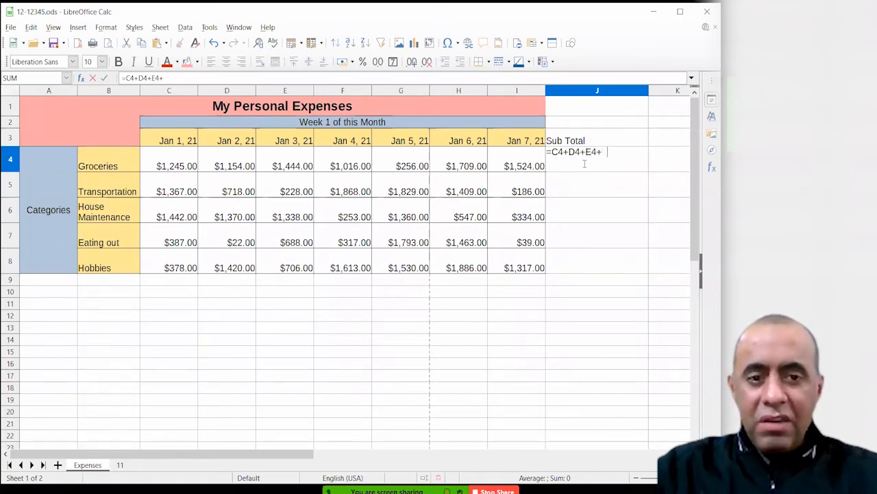
pyautogui.write('F4+G4')
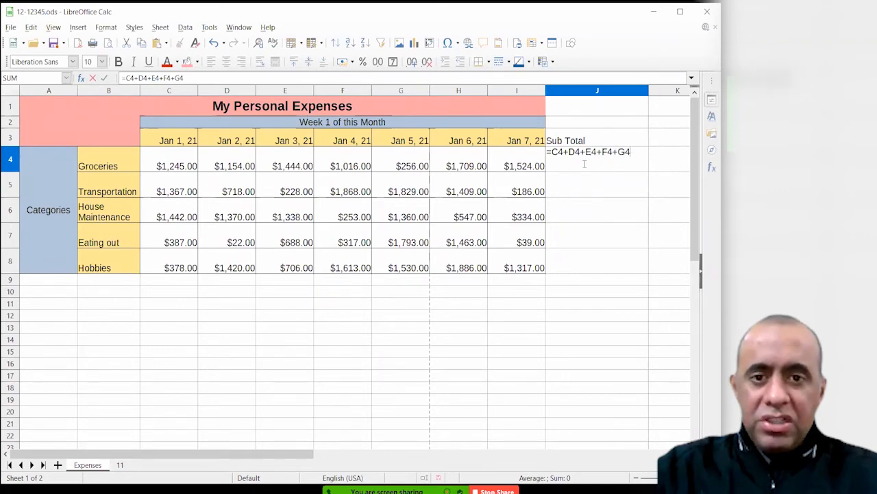
pyautogui.write('+H4+')
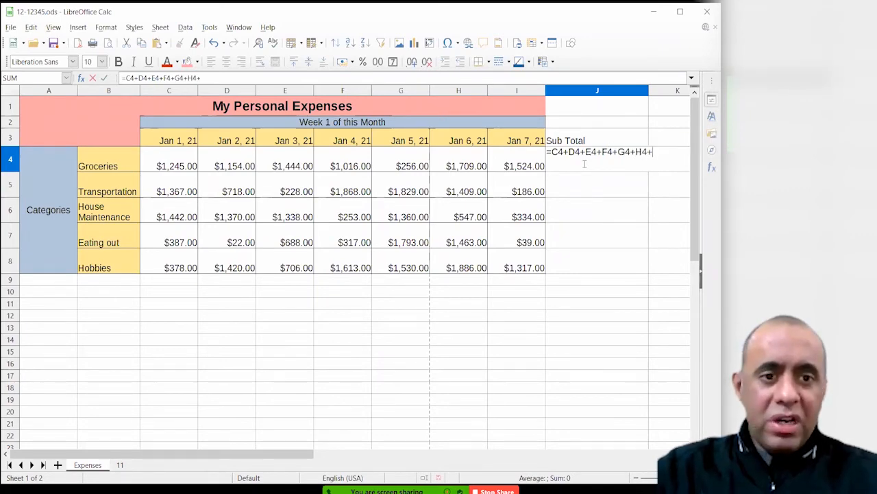
pyautogui.write('I4')
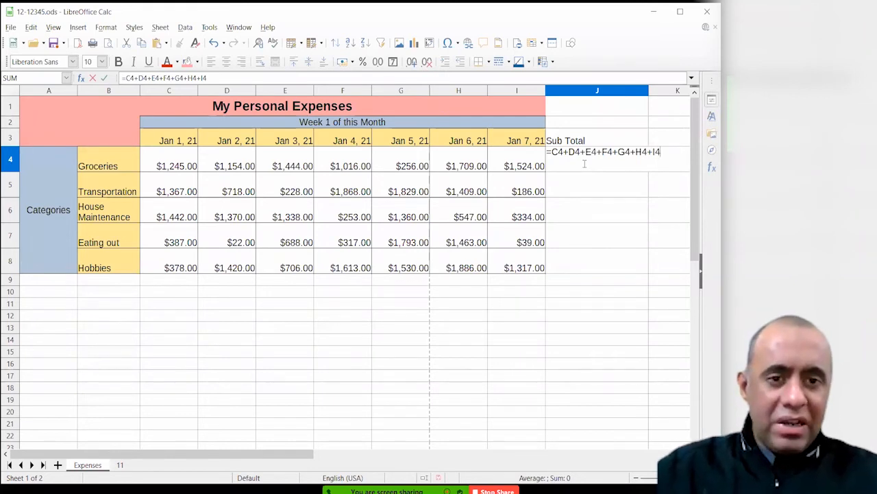
pyautogui.press('Return')
pyautogui.click(621, 165)
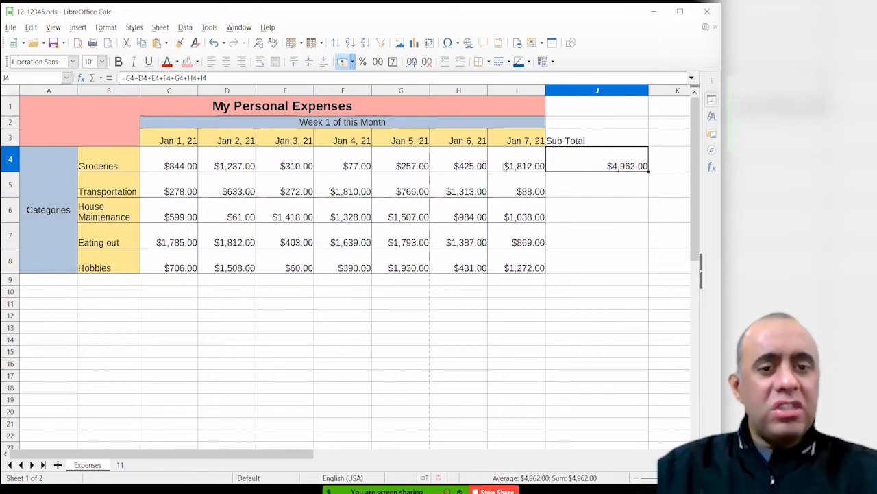
# Review the Groceries amounts and the cells referenced by the subtotal formula in J4
pyautogui.moveTo(196, 165); pyautogui.dragTo(364, 166)
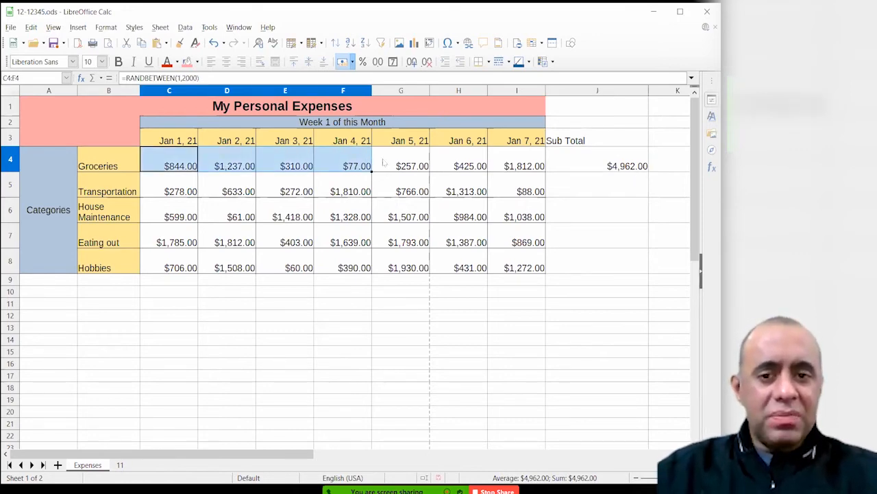
pyautogui.click(608, 180)
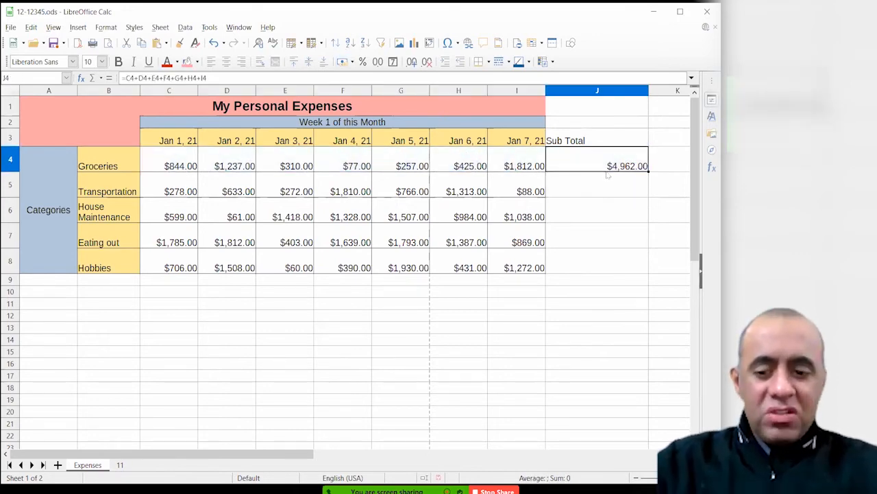
pyautogui.doubleClick(596, 161)
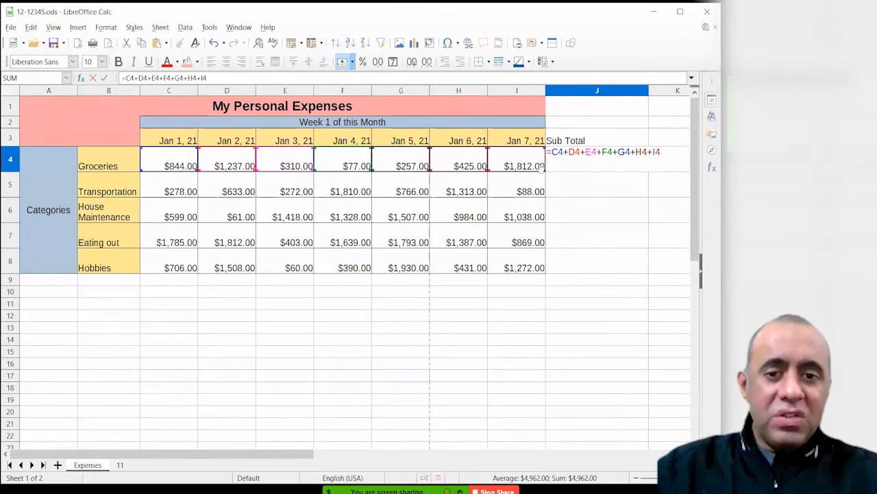
pyautogui.press('Return')
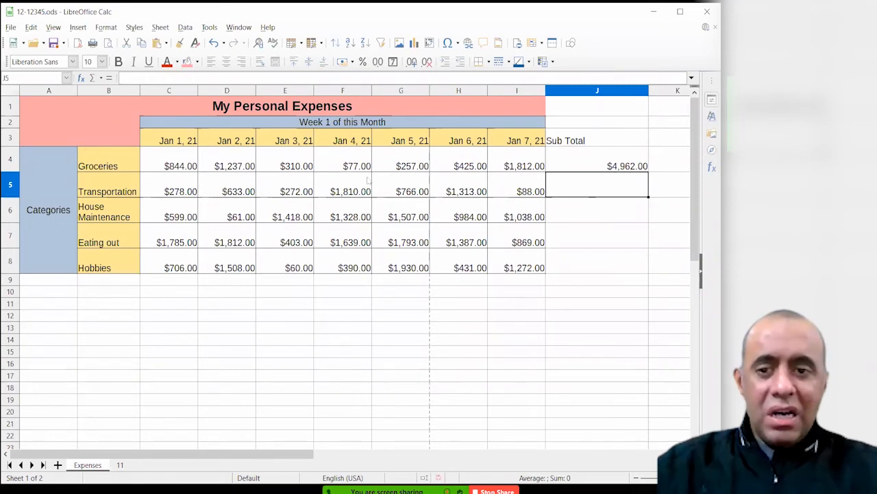
# Fill the Groceries subtotal formula from J4 down into J5 to total the Transportation row
pyautogui.moveTo(172, 184); pyautogui.dragTo(309, 177)
pyautogui.moveTo(470, 193); pyautogui.dragTo(513, 194)
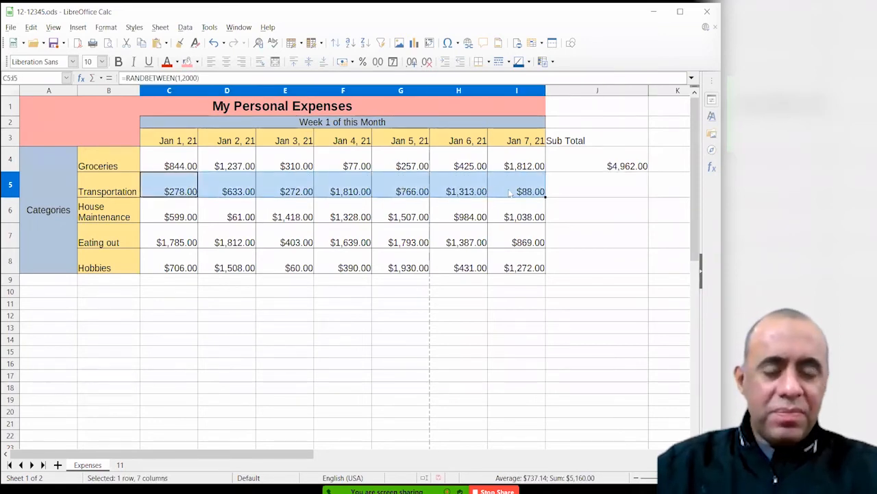
pyautogui.click(565, 194)
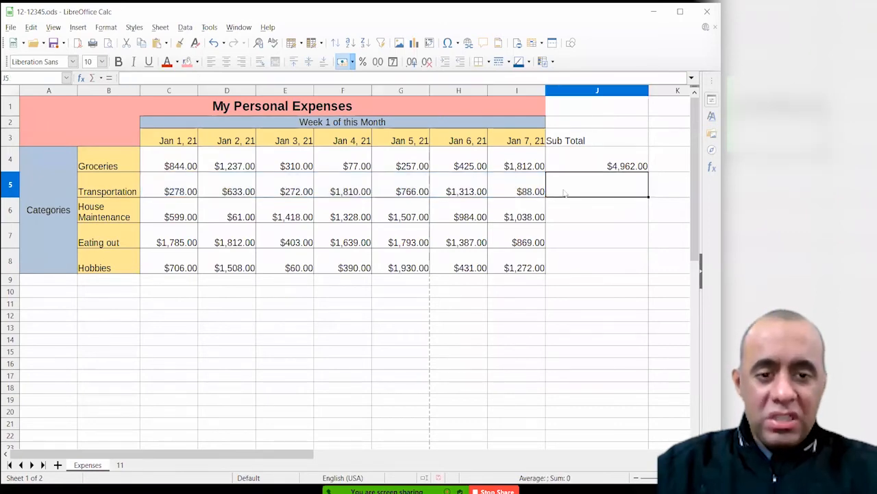
pyautogui.doubleClick(599, 168)
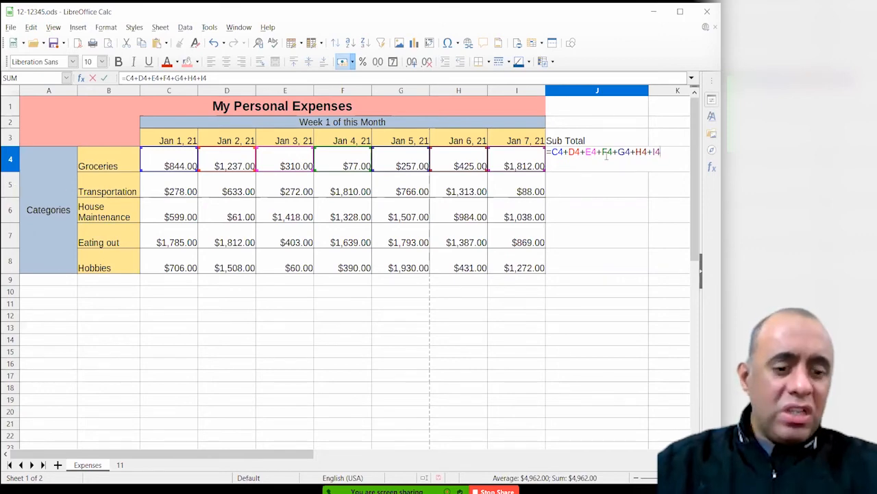
pyautogui.press('Return')
pyautogui.click(637, 166)
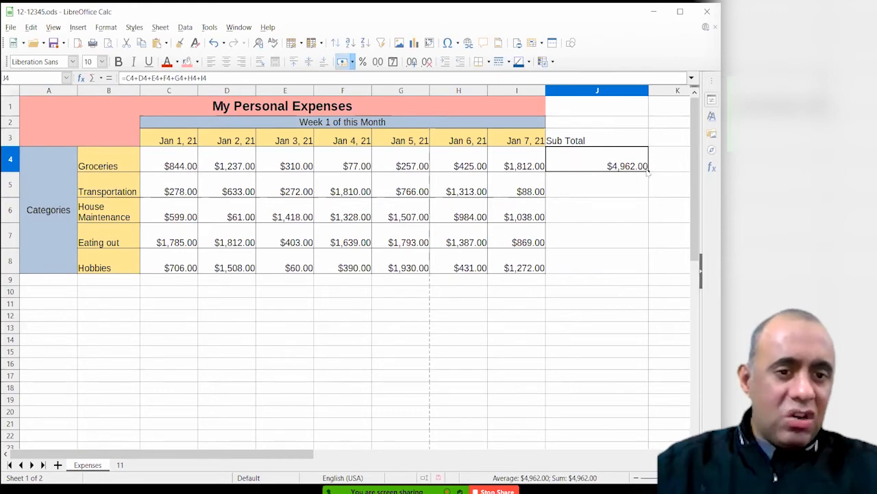
pyautogui.moveTo(650, 172); pyautogui.dragTo(650, 198)
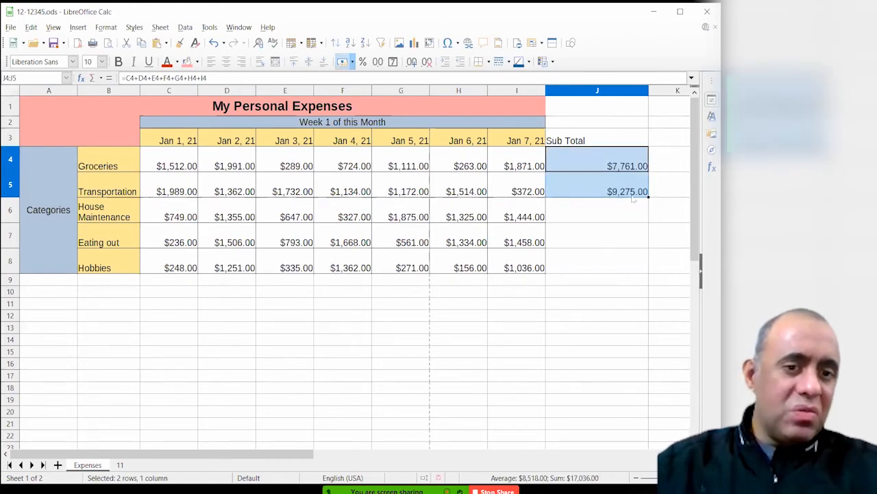
# Examine the Transportation subtotal formula in J5 and check which row's cells it references
pyautogui.click(629, 196)
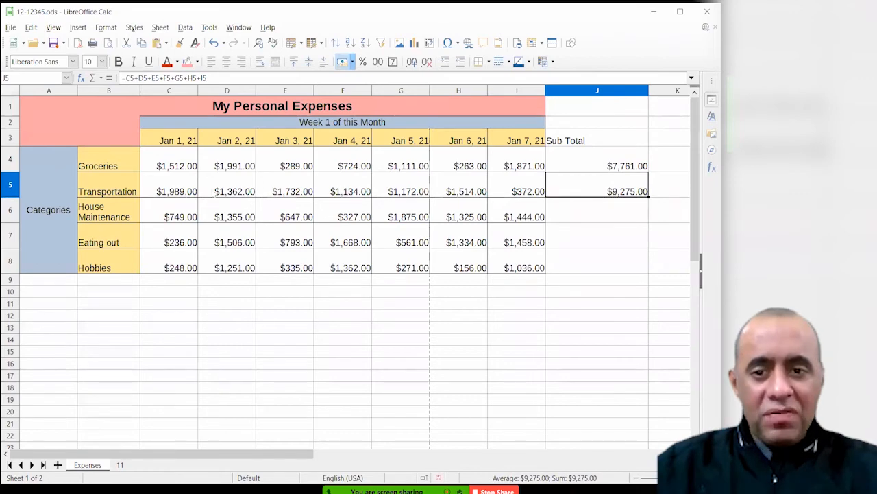
pyautogui.doubleClick(595, 190)
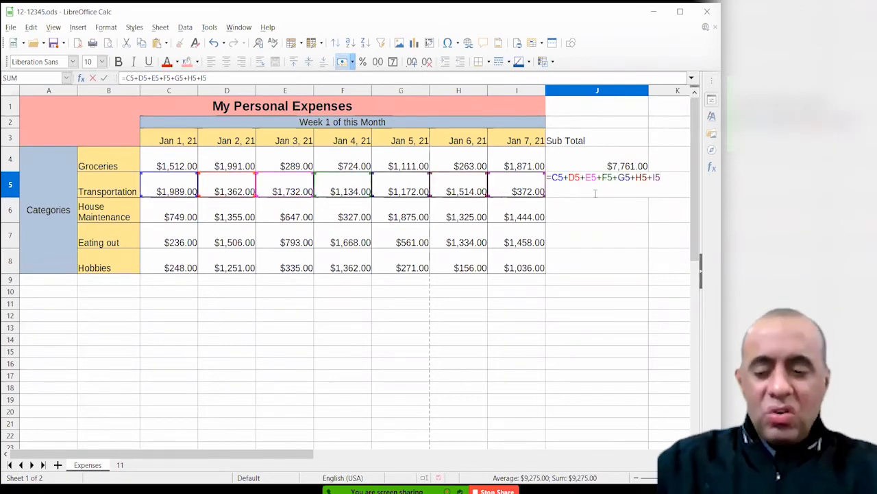
pyautogui.press('Escape')
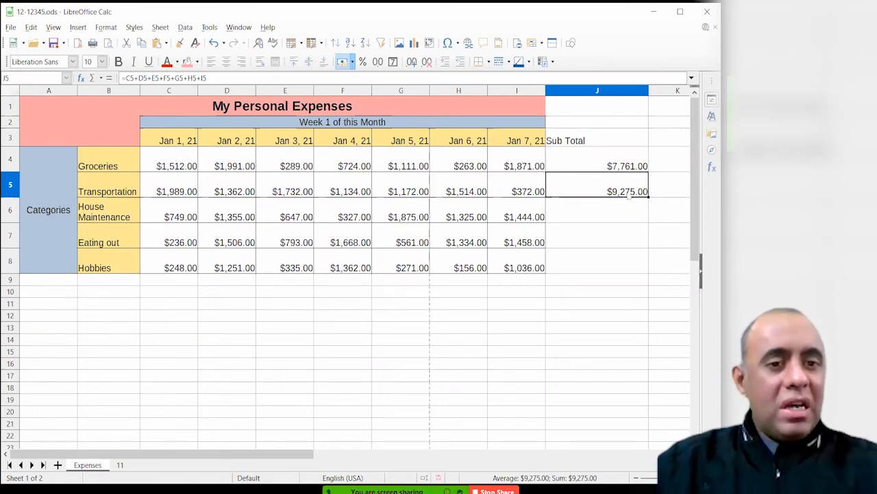
pyautogui.doubleClick(621, 193)
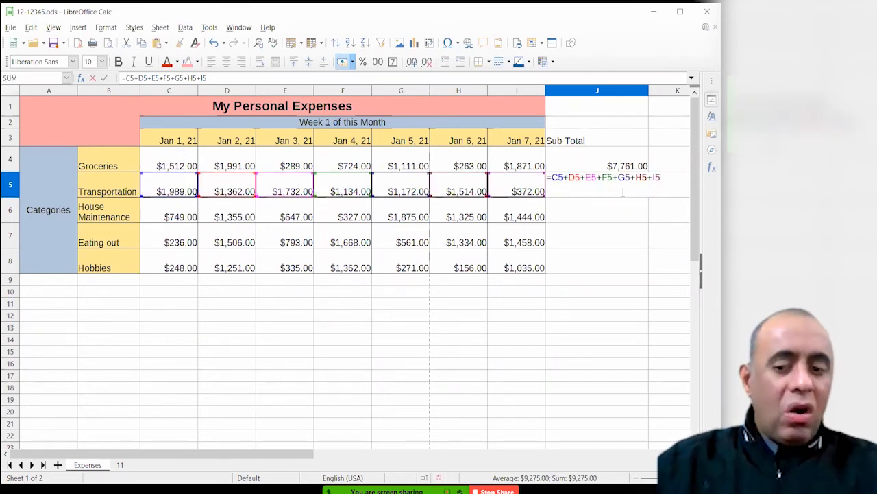
pyautogui.press('Escape')
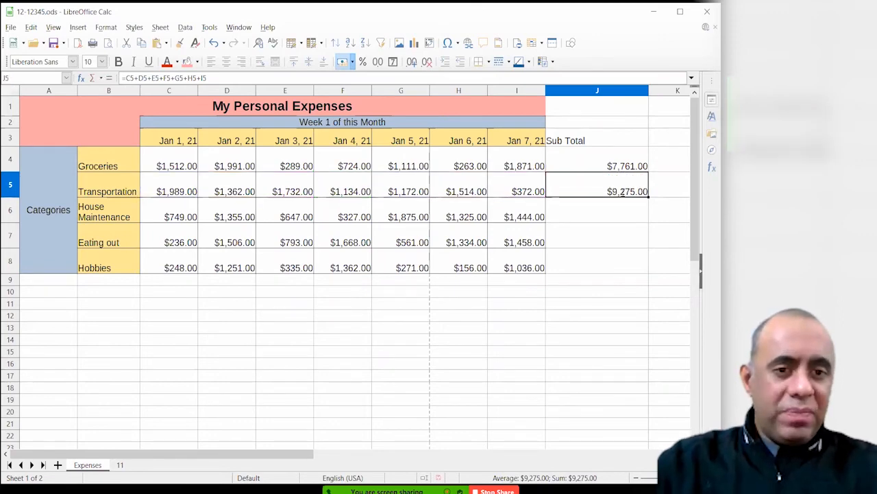
pyautogui.doubleClick(621, 194)
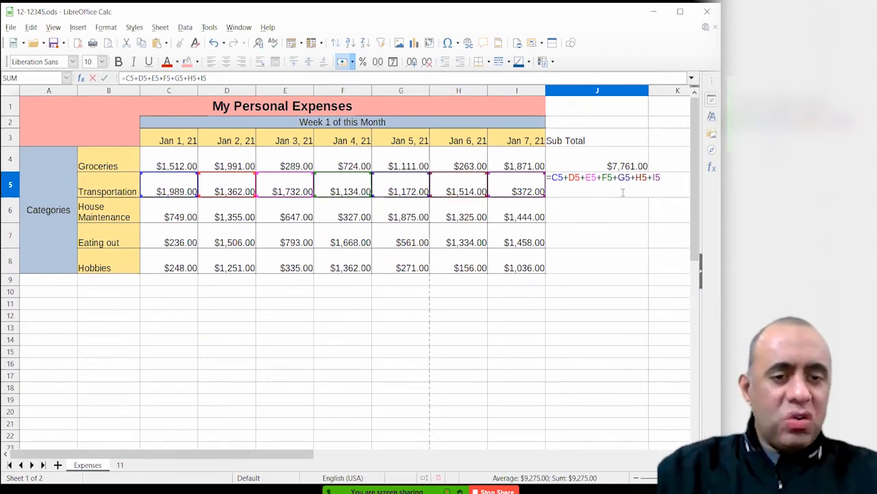
pyautogui.press('Return')
pyautogui.click(636, 196)
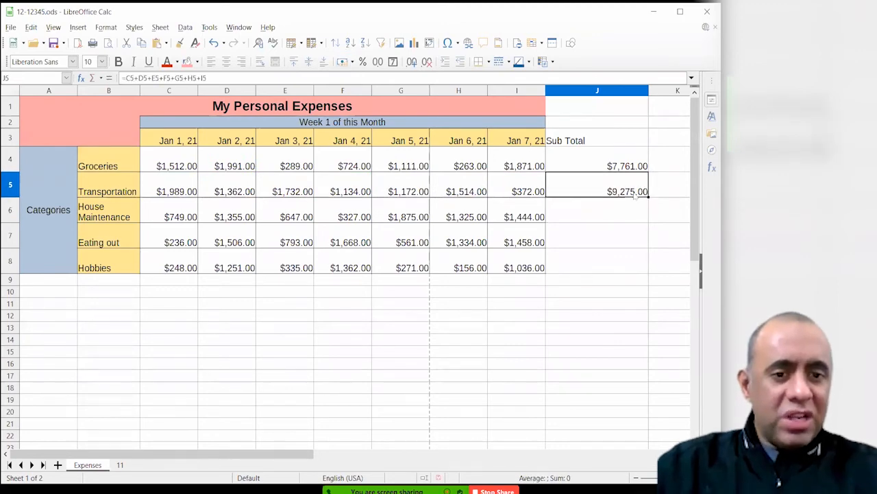
pyautogui.press('F2')
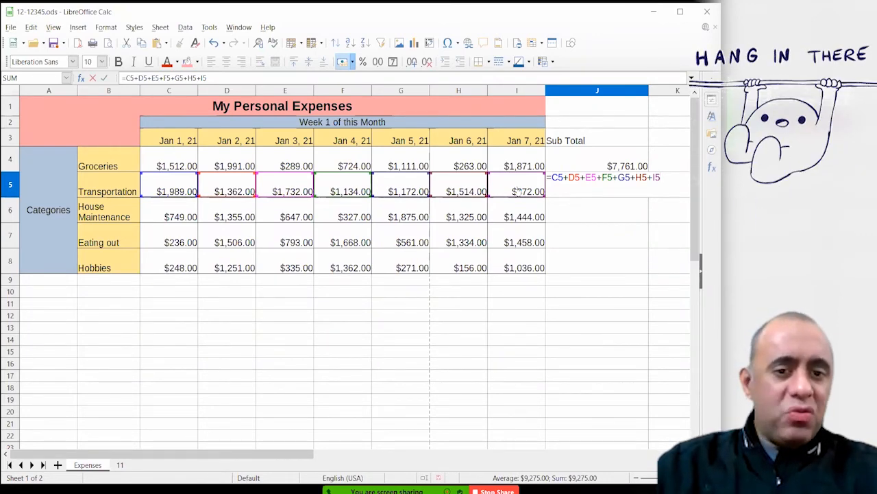
pyautogui.press('Return')
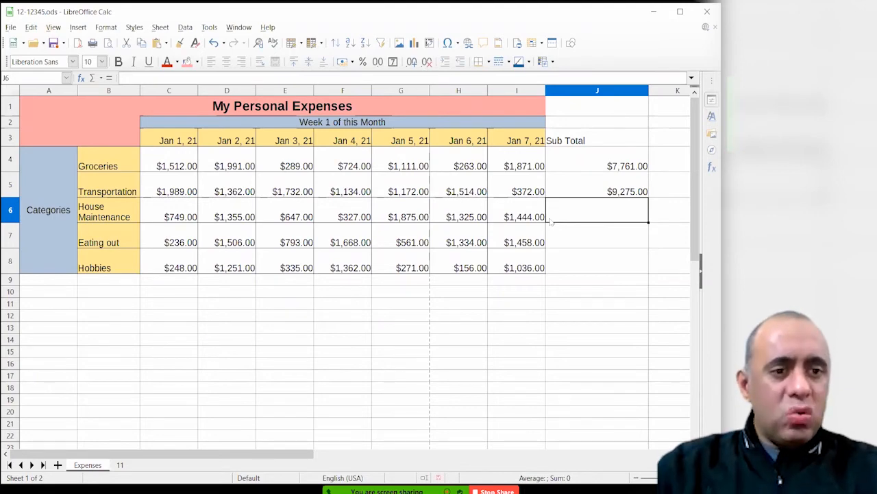
pyautogui.press('Up')
pyautogui.press('F2')
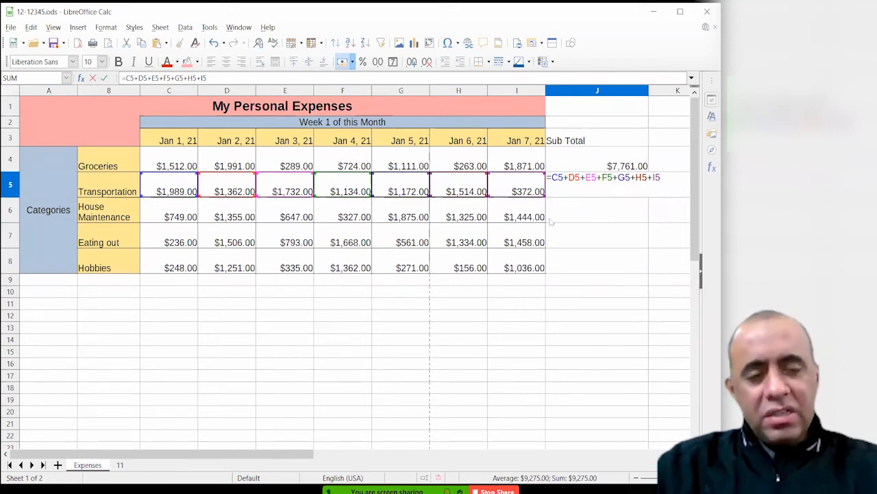
pyautogui.press('Return')
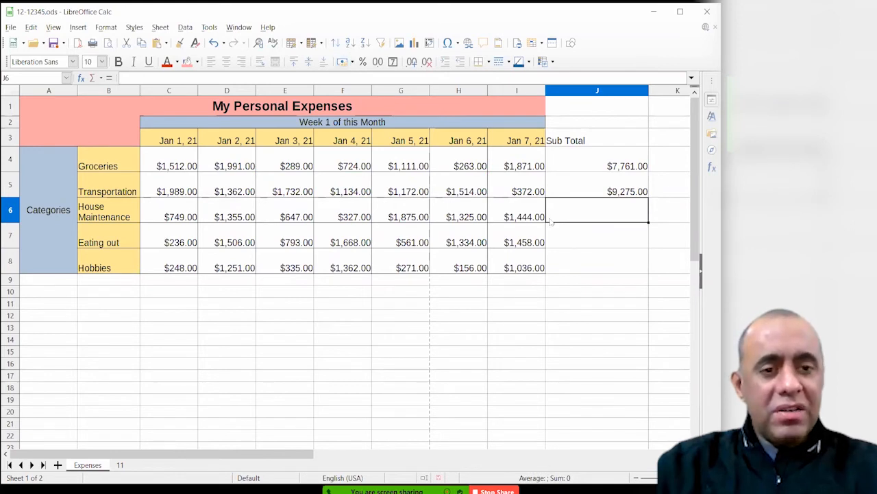
# Enter the House Maintenance subtotal formula =SUM(C6:I6) in cell J6
pyautogui.write('=')
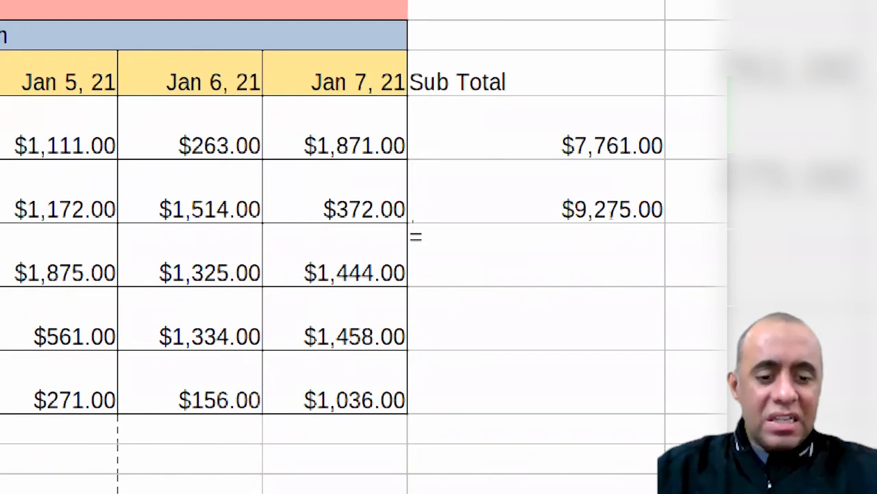
pyautogui.write('SUM')
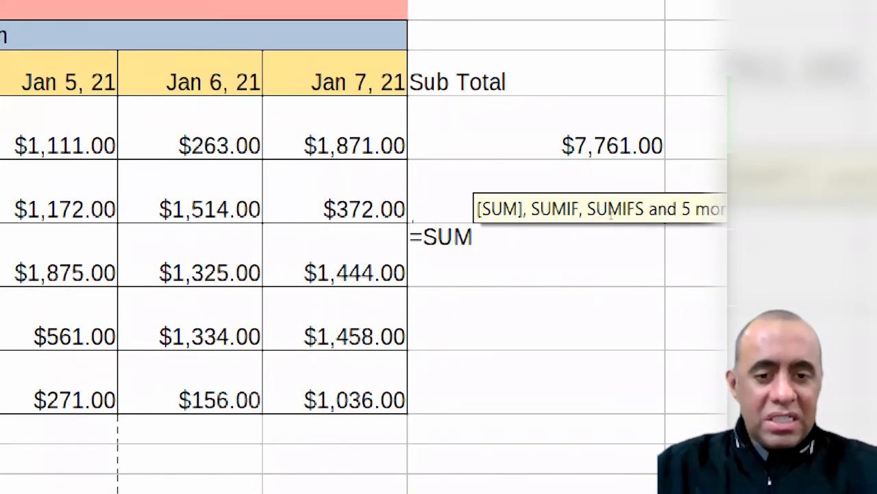
pyautogui.write('(')
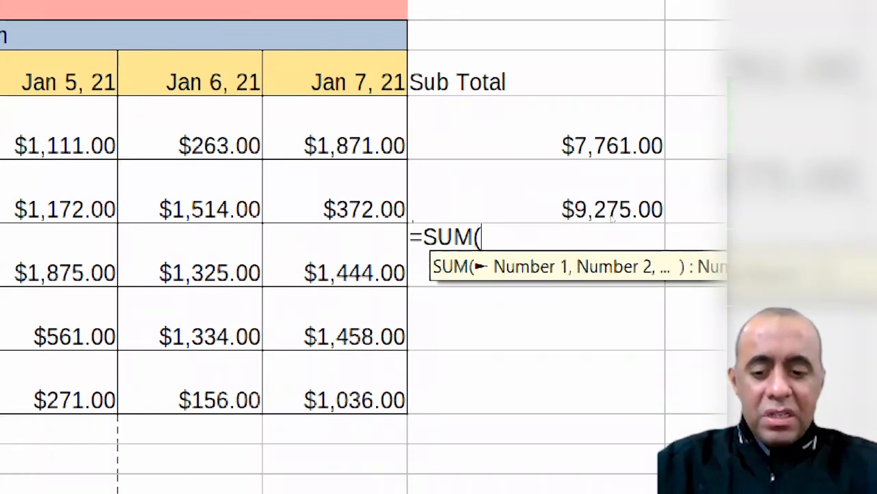
pyautogui.write('C6')
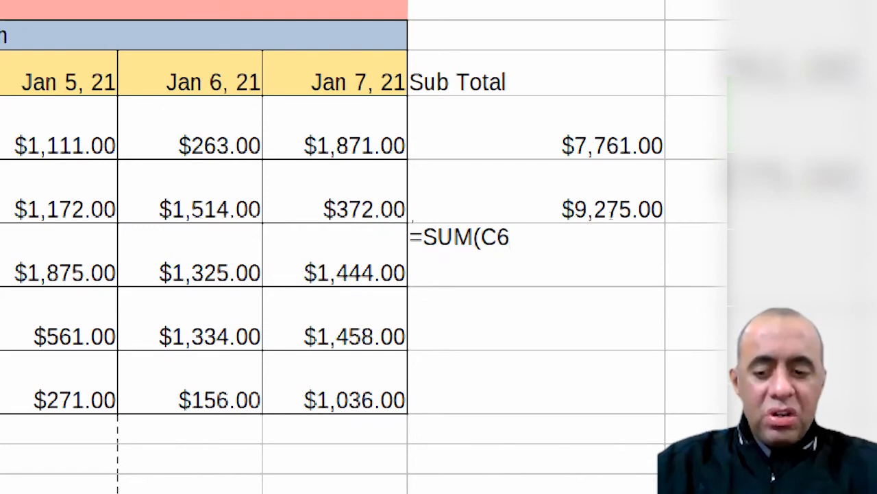
pyautogui.write(':')
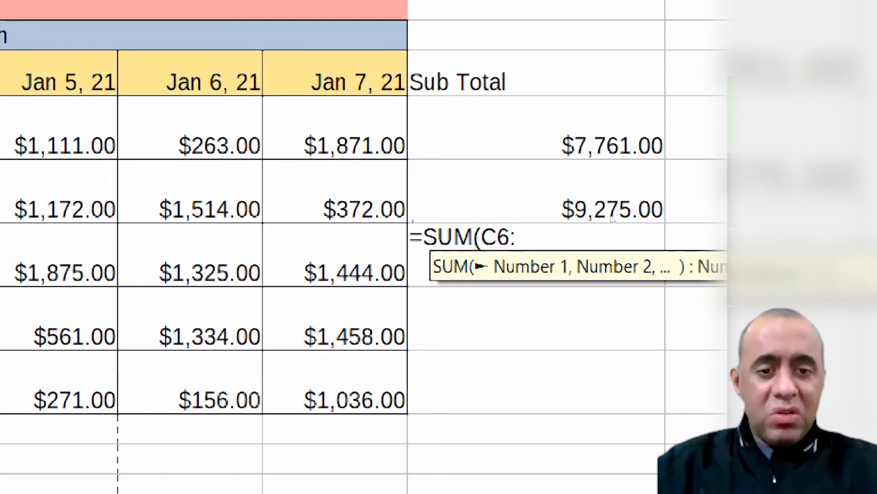
pyautogui.press('BackSpace')
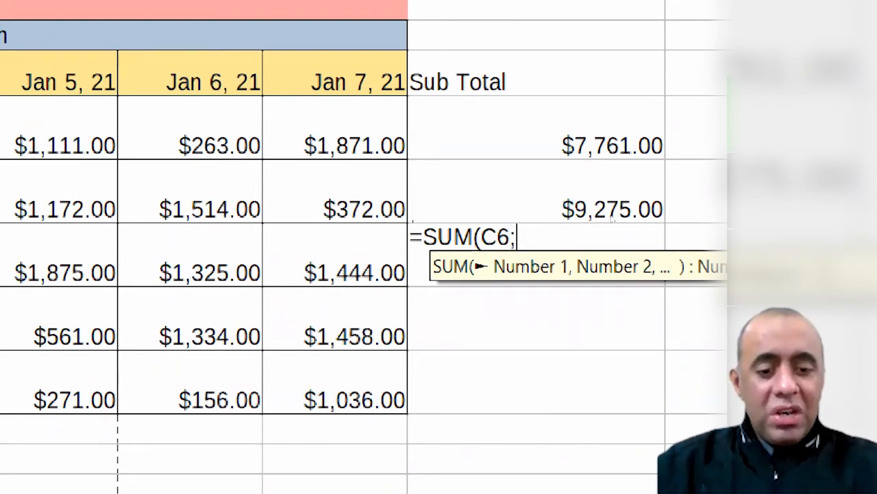
pyautogui.press('BackSpace')
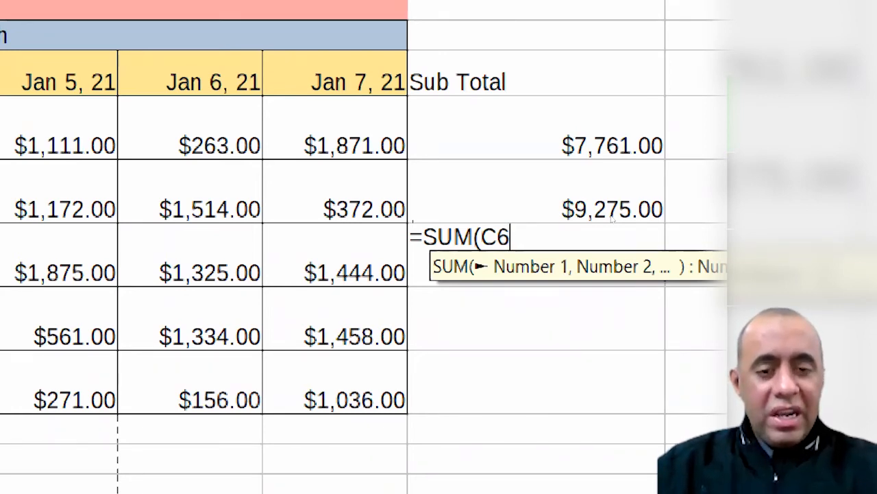
pyautogui.write(':')
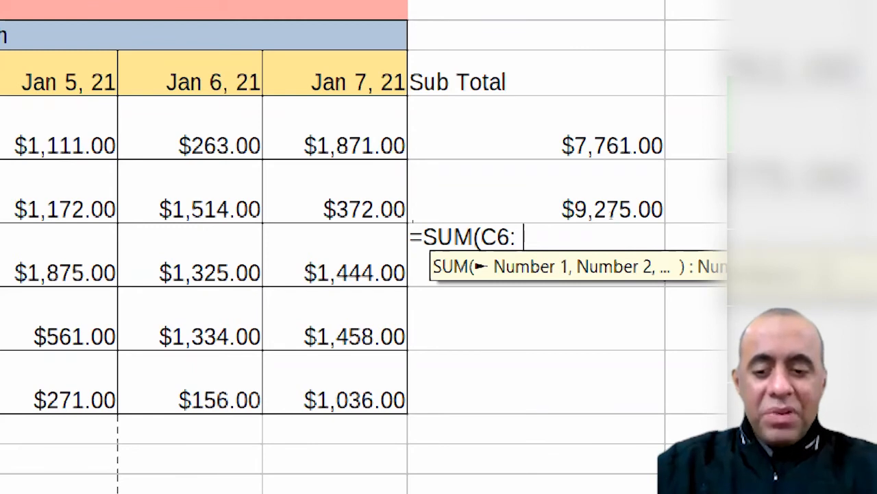
pyautogui.write('I6)')
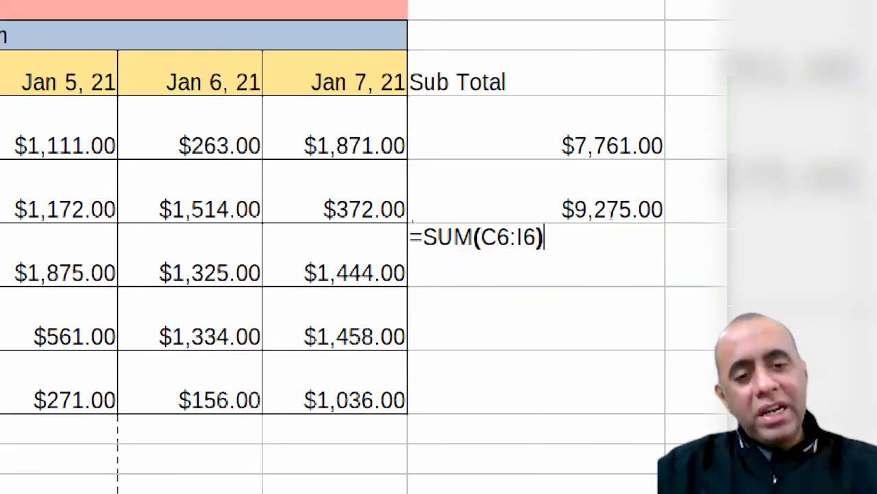
pyautogui.press('Return')
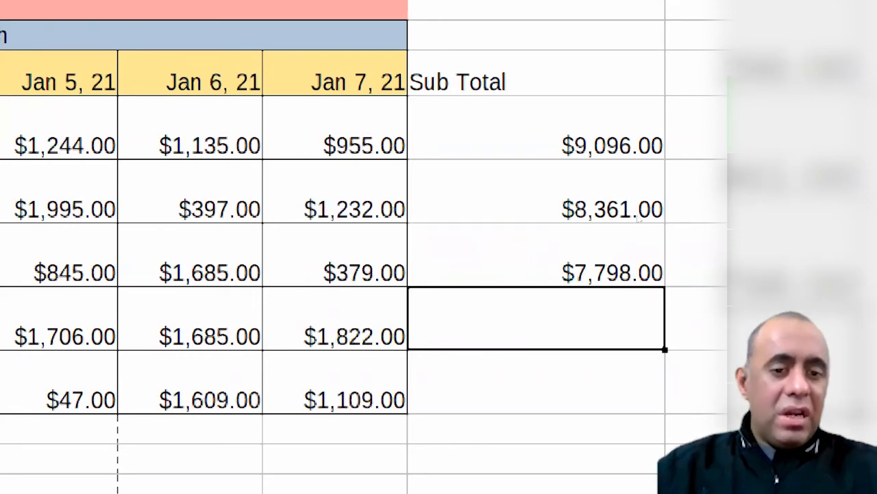
# Check the cell range covered by the House Maintenance subtotal formula in J6
pyautogui.press('Up')
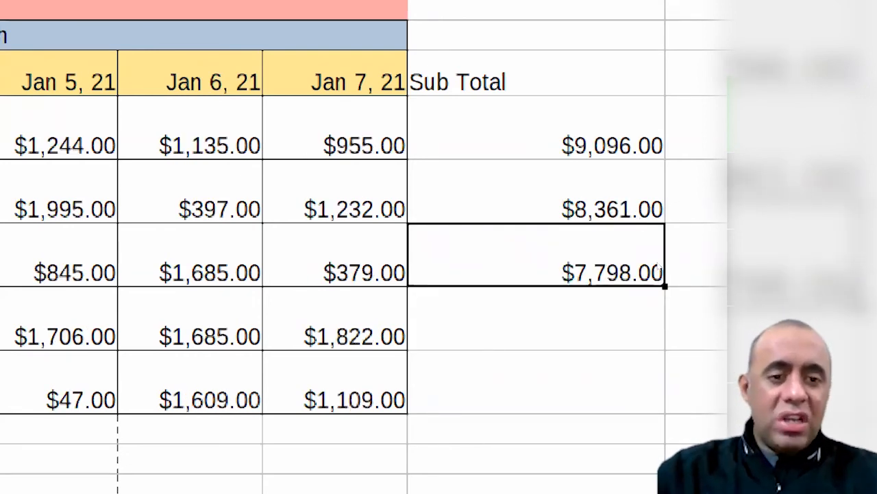
pyautogui.doubleClick(659, 268)
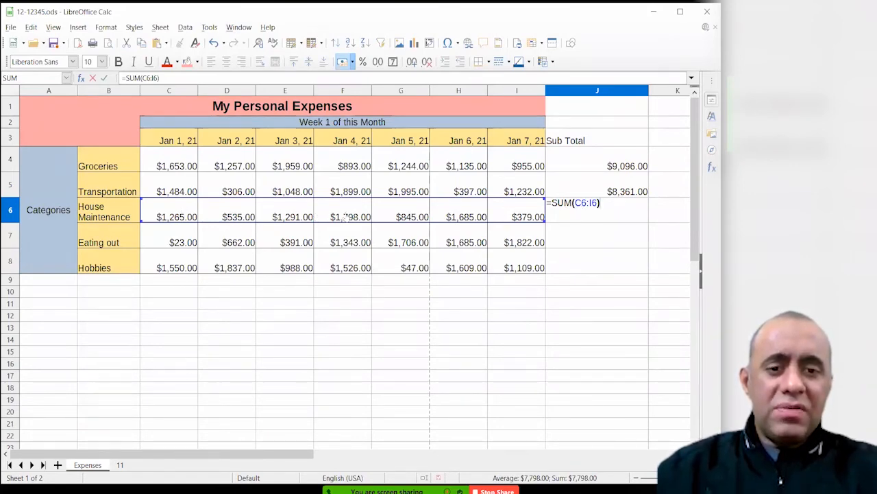
pyautogui.press('Return')
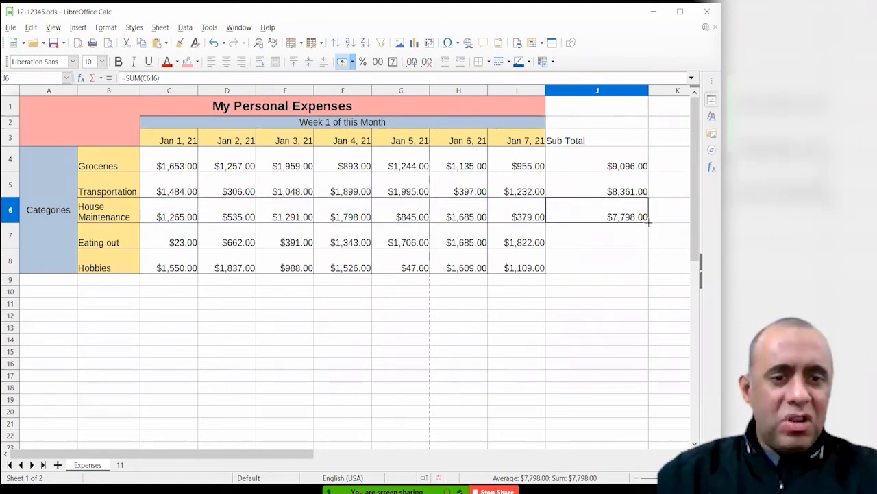
# Fill the House Maintenance subtotal formula from J6 down through J8 to total the Eating out and Hobbies rows
pyautogui.click(621, 238)
pyautogui.click(616, 270)
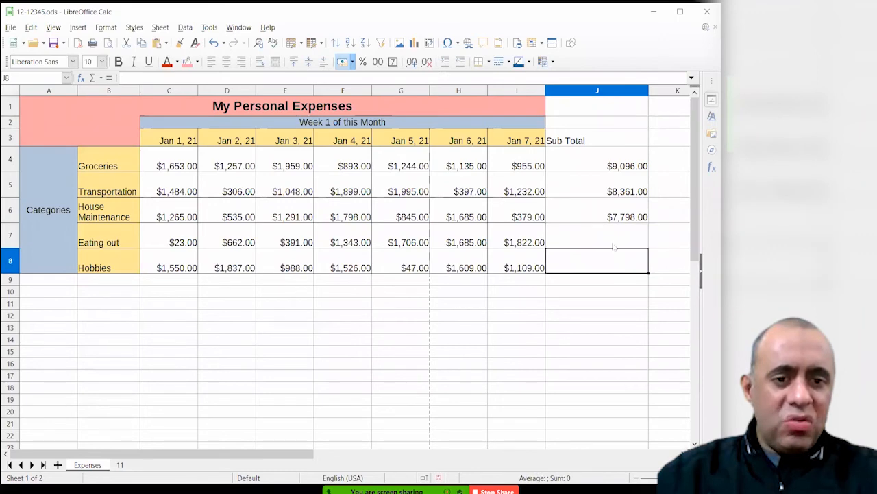
pyautogui.click(614, 245)
pyautogui.click(631, 218)
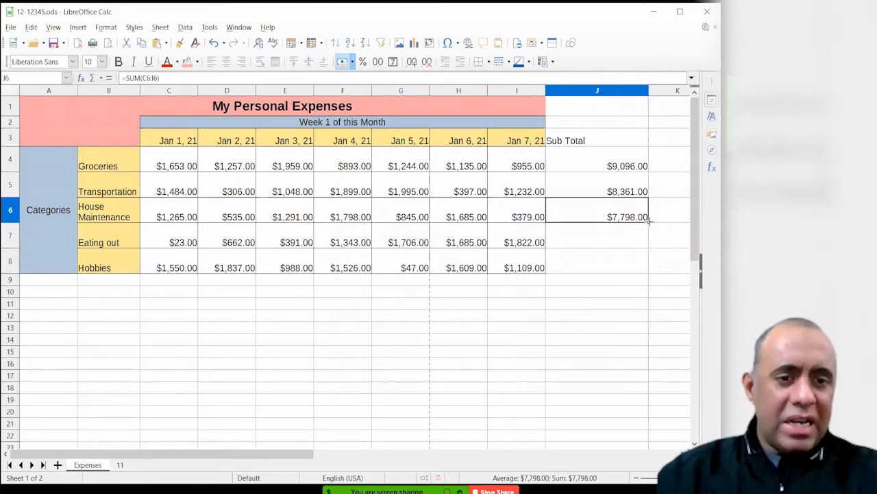
pyautogui.moveTo(649, 219); pyautogui.dragTo(644, 267)
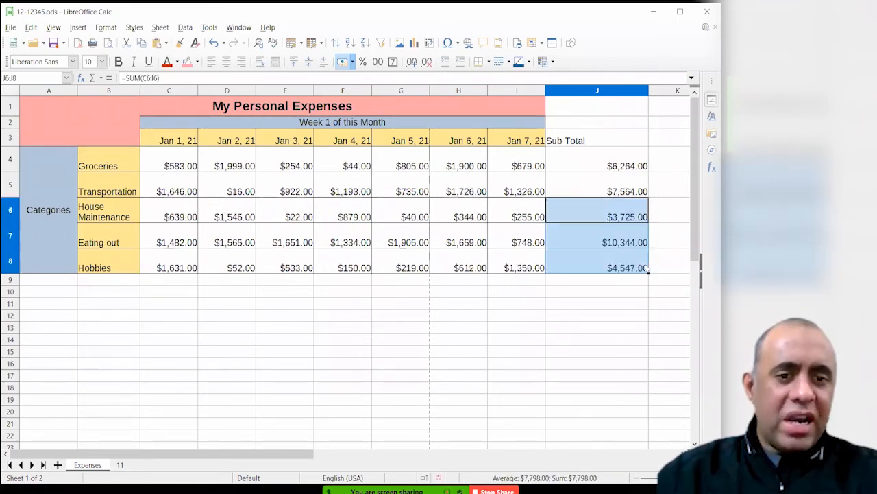
# Check which cells the Hobbies subtotal formula in J8 references
pyautogui.click(631, 267)
pyautogui.press('F2')
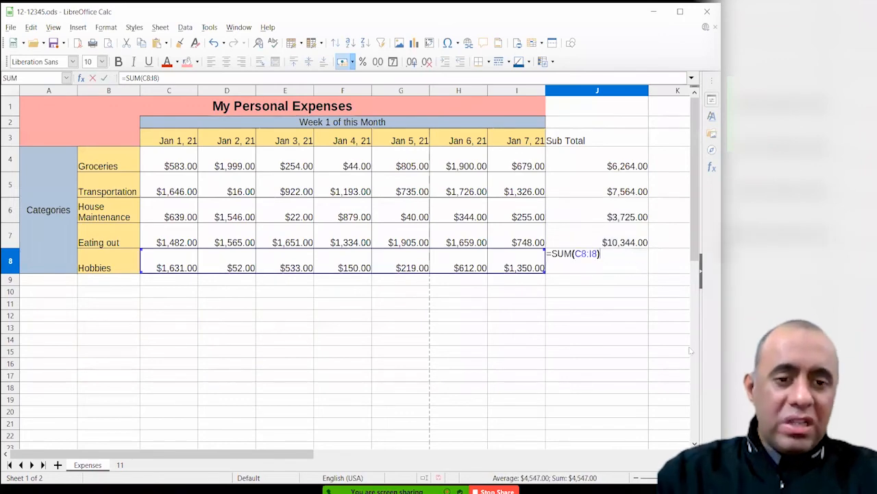
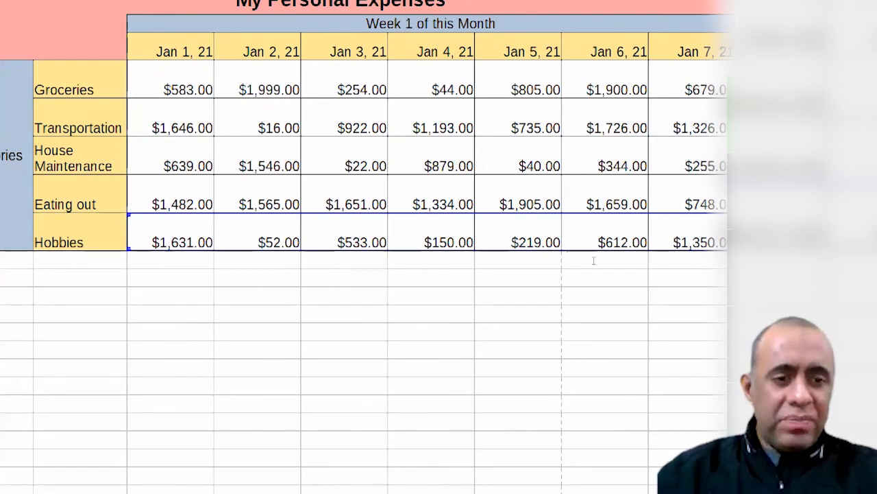
pyautogui.press('Return')
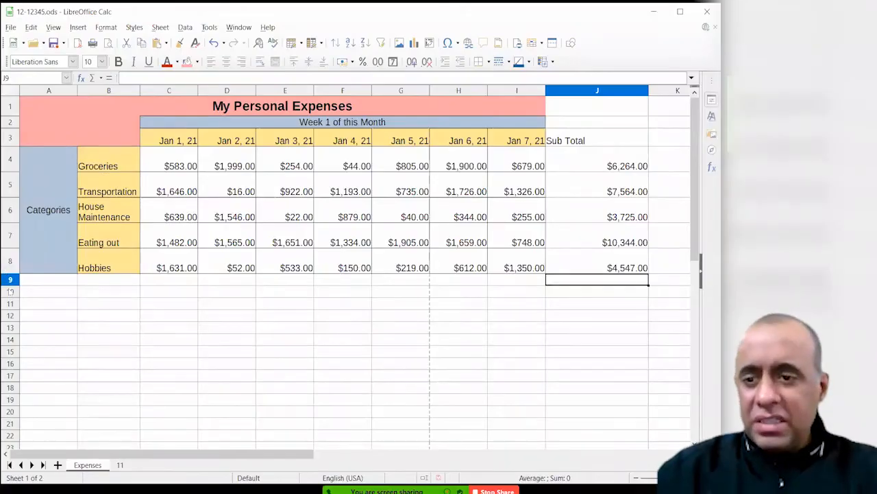
# Increase the height of row 9 and enter the label Grand Total in cell I9
pyautogui.moveTo(11, 285); pyautogui.dragTo(11, 303)
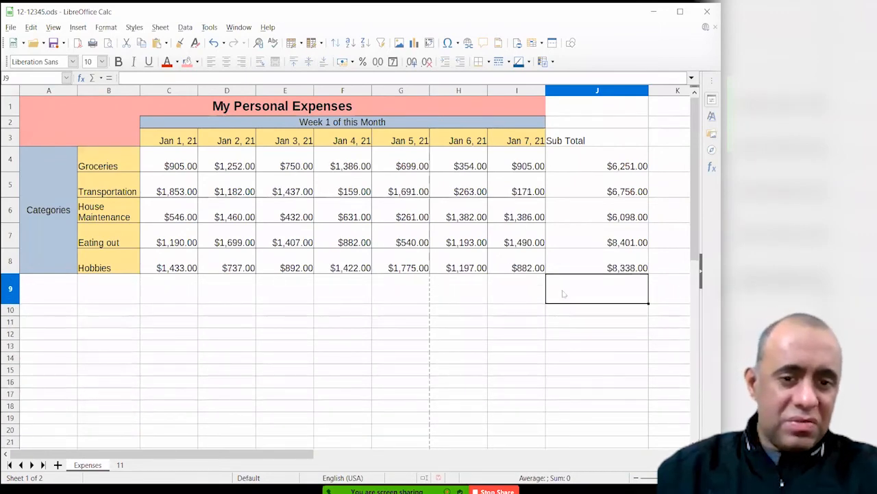
pyautogui.click(512, 298)
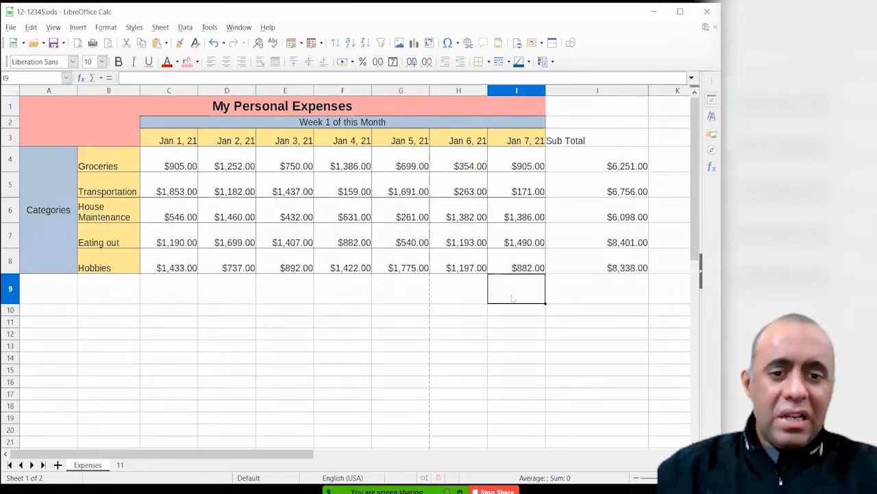
pyautogui.write('Gr')
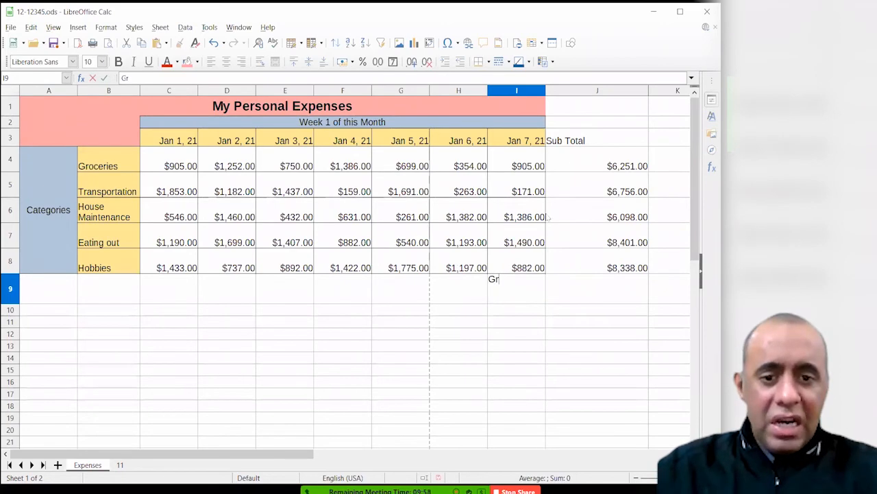
pyautogui.write('and T')
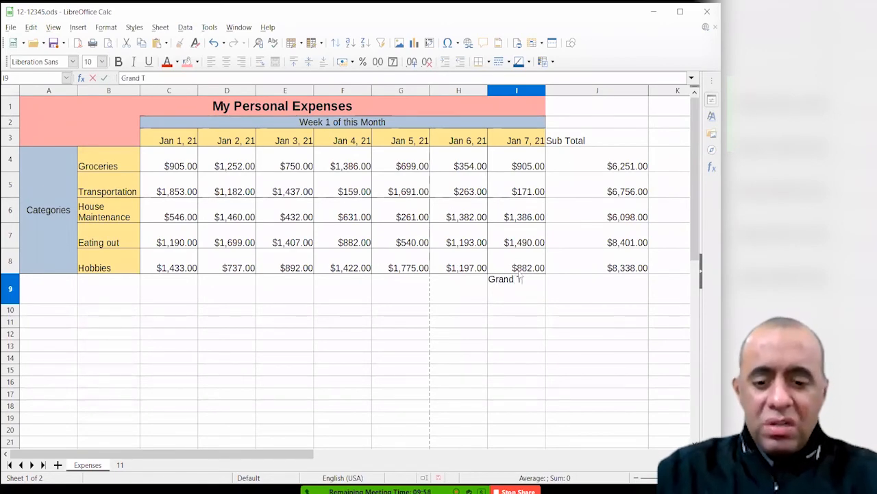
pyautogui.write('otal')
pyautogui.press('Return')
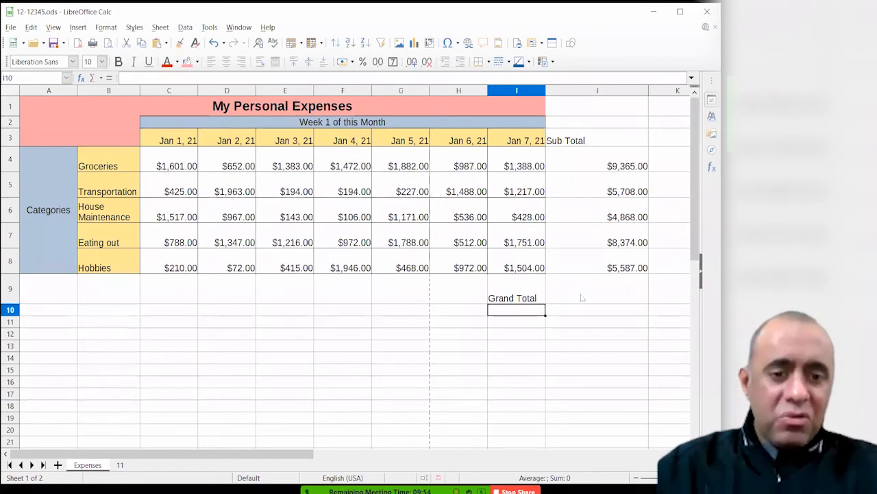
pyautogui.click(582, 298)
pyautogui.doubleClick(584, 297)
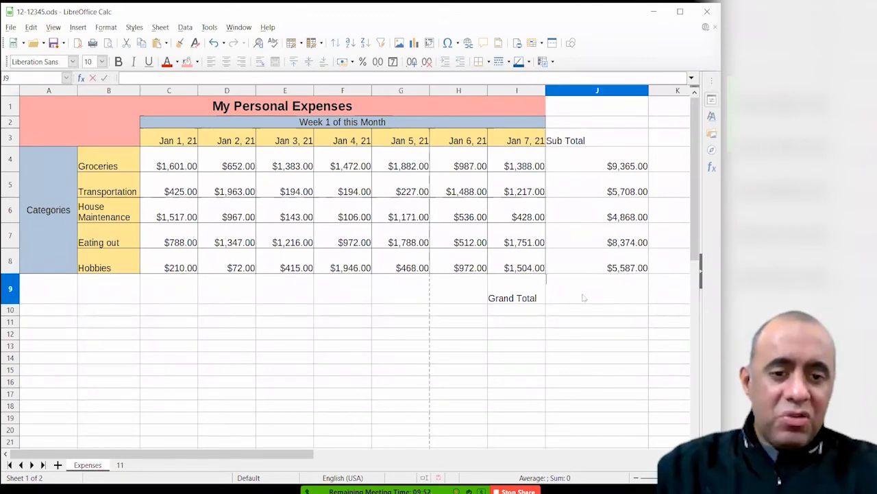
pyautogui.moveTo(622, 166); pyautogui.dragTo(622, 268)
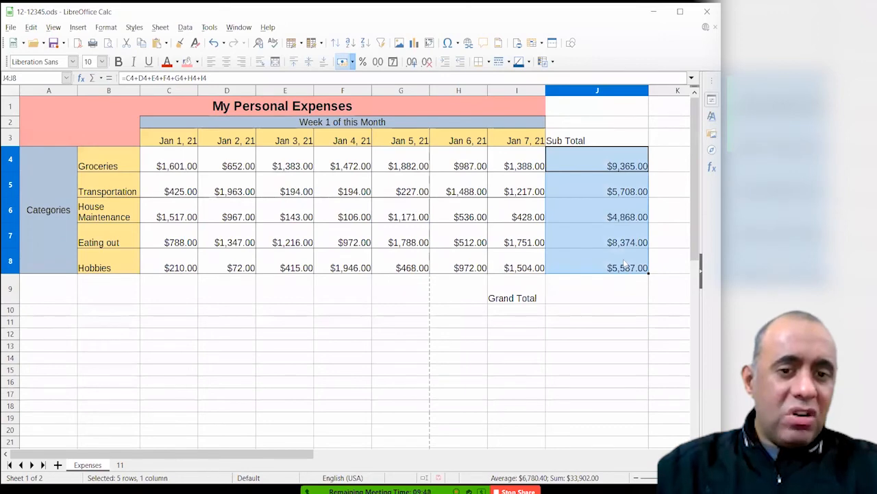
# Change the label in cell I9 to read Grand Total =
pyautogui.click(530, 298)
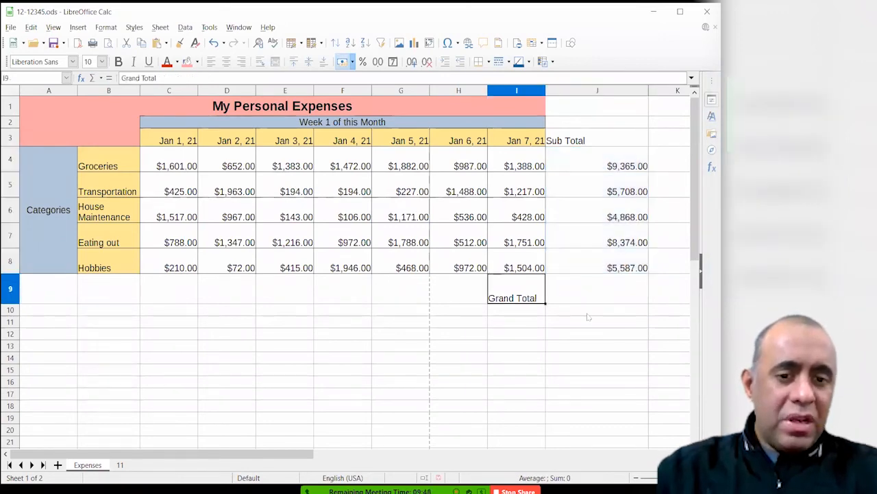
pyautogui.press('F2')
pyautogui.press('Return')
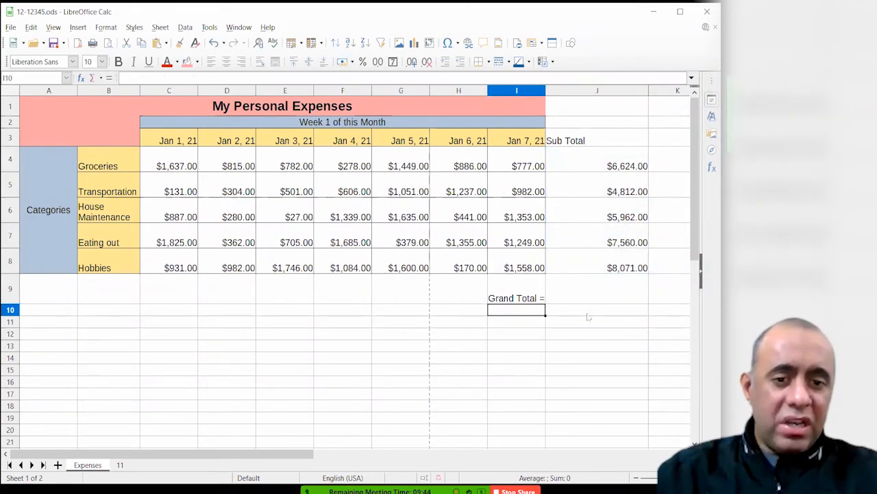
# Enter the grand total formula =sum(J4:J8) in cell J9 to add up all category subtotals
pyautogui.click(589, 298)
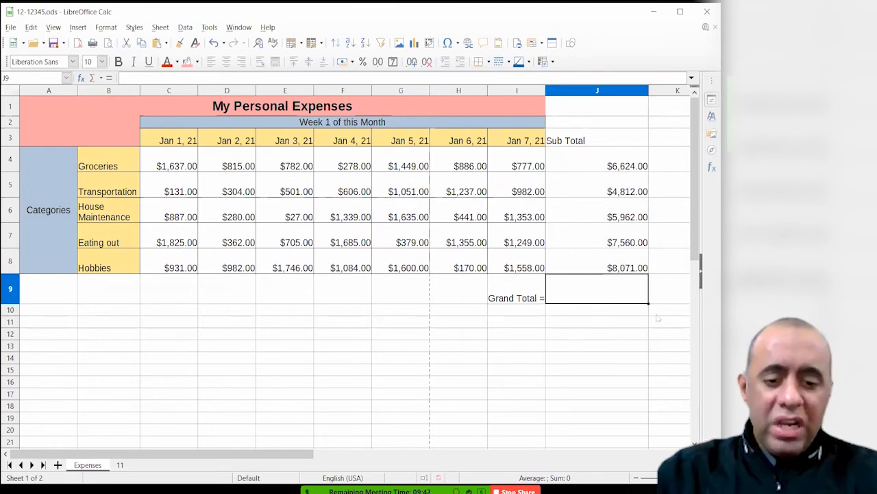
pyautogui.write('=sum(')
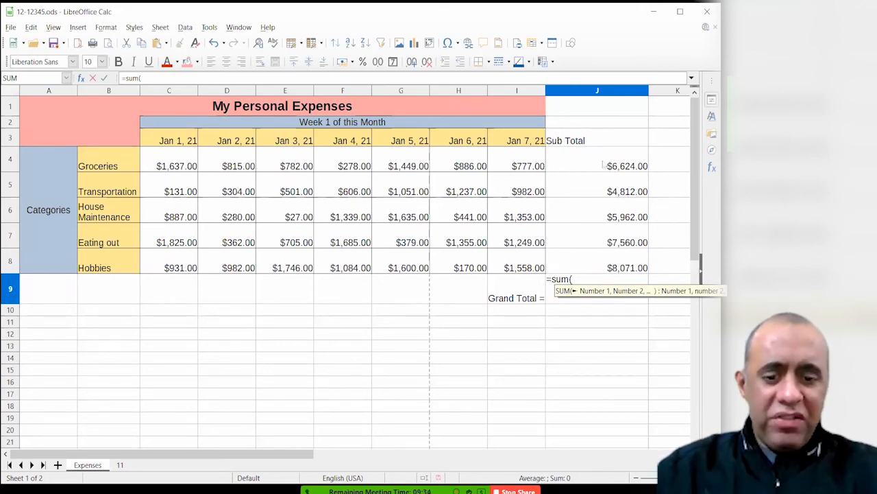
pyautogui.write('J4:')
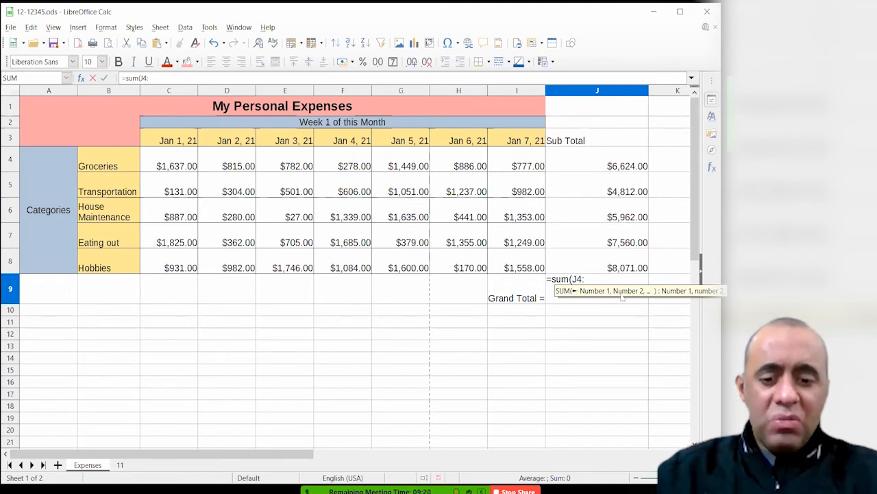
pyautogui.write('j8')
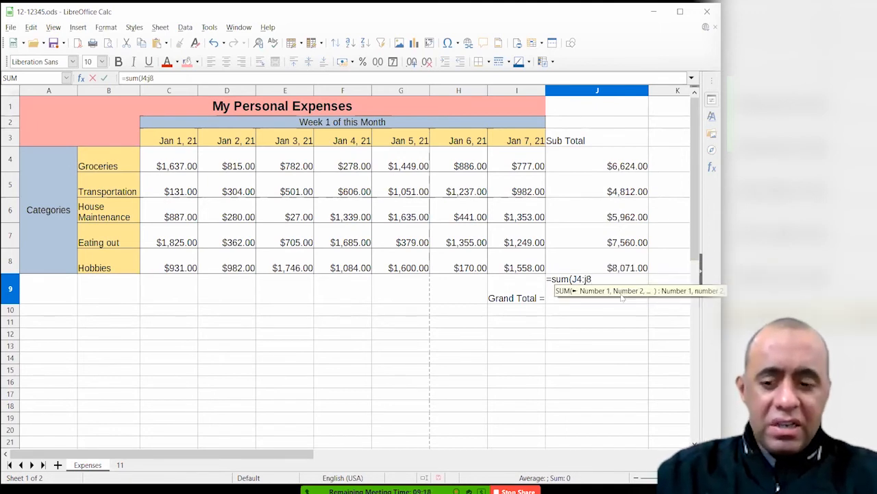
pyautogui.press('BackSpace')
pyautogui.press('BackSpace')
pyautogui.write('J8')
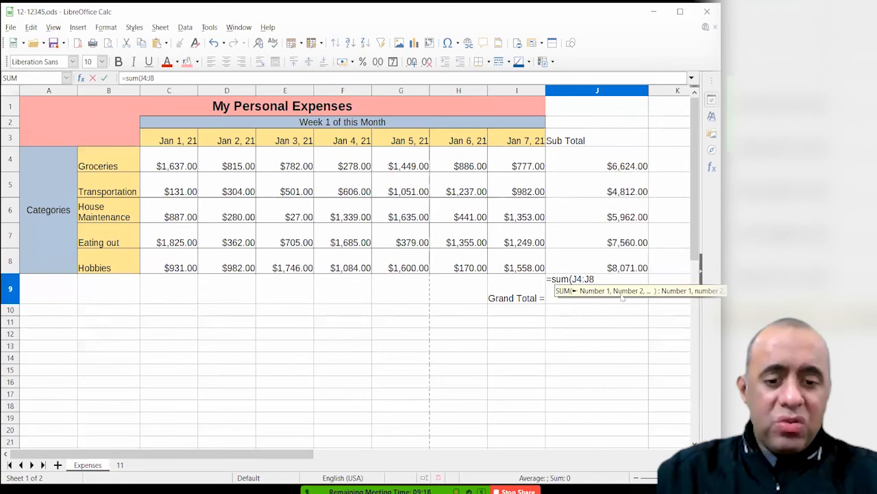
pyautogui.write(')')
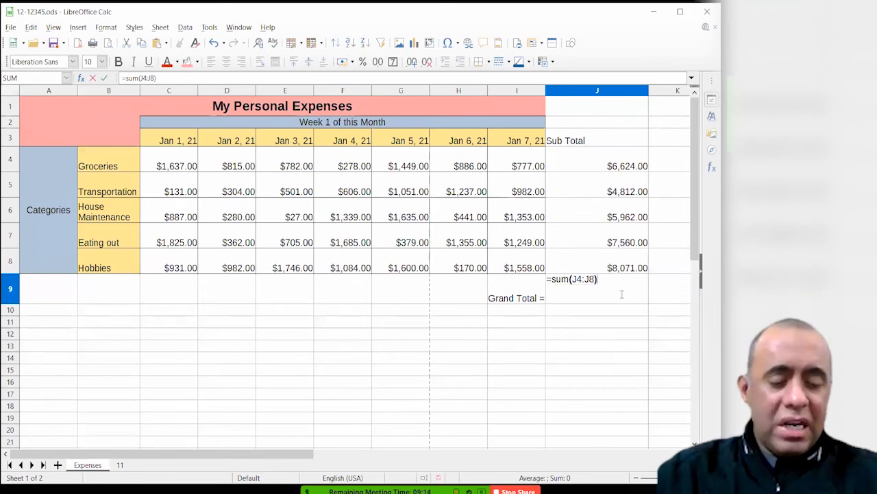
pyautogui.press('Return')
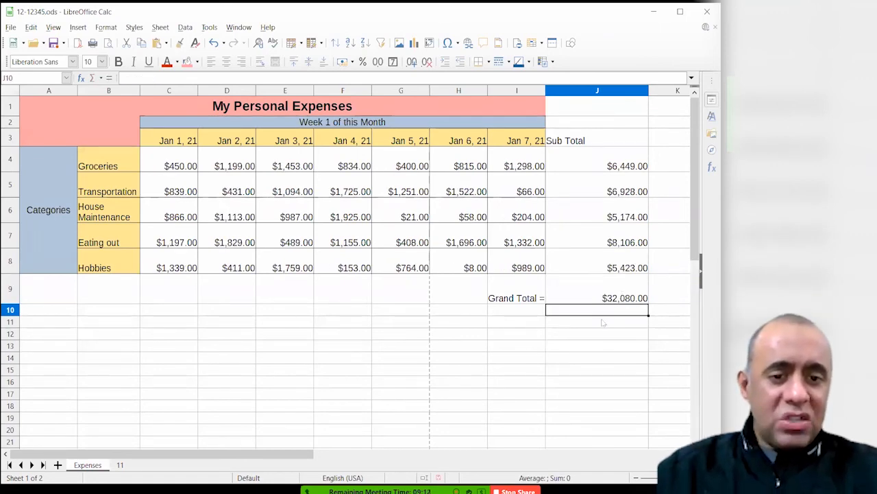
# Check the Grand Total formula in J9 against the subtotal cells J4:J8 it covers
pyautogui.moveTo(525, 289); pyautogui.dragTo(582, 284)
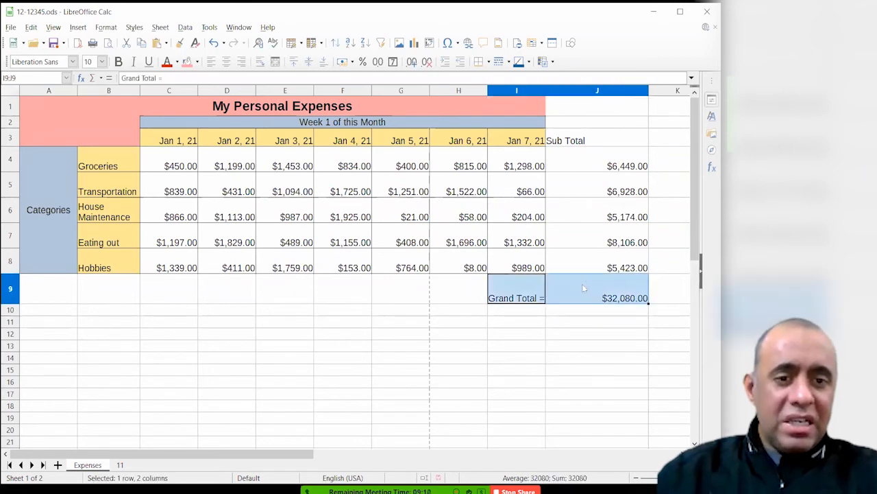
pyautogui.click(601, 345)
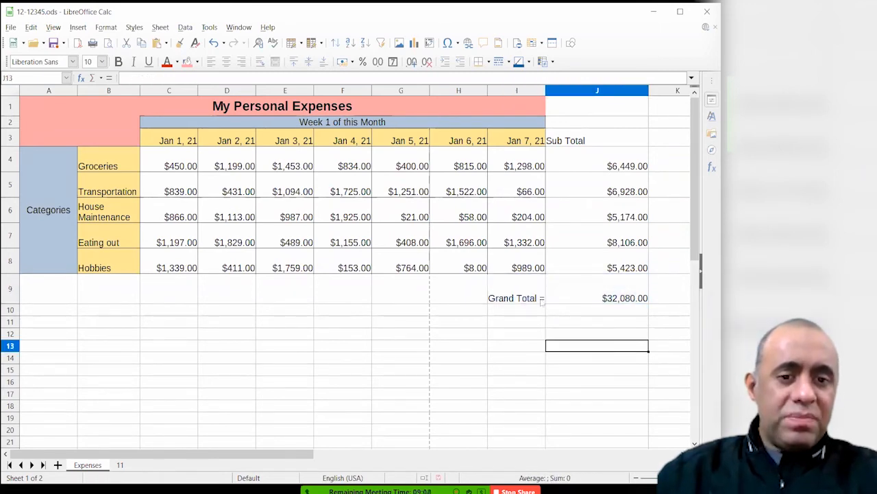
pyautogui.moveTo(516, 297); pyautogui.dragTo(560, 298)
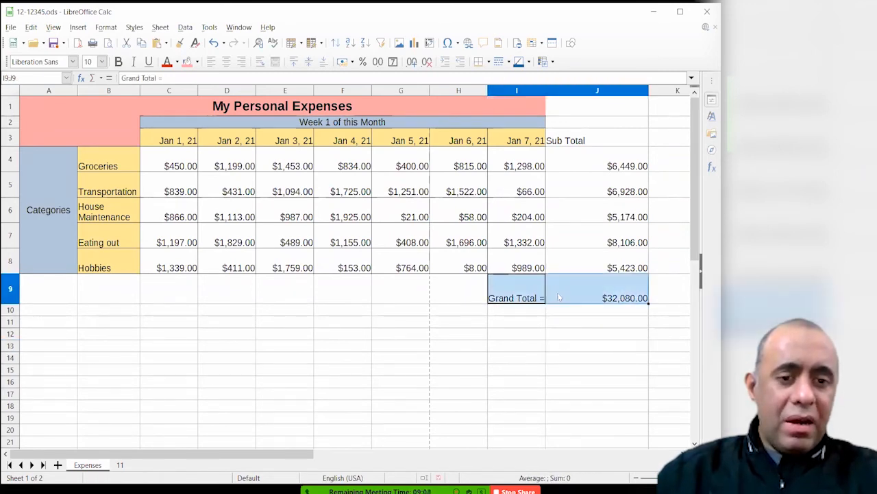
pyautogui.click(616, 302)
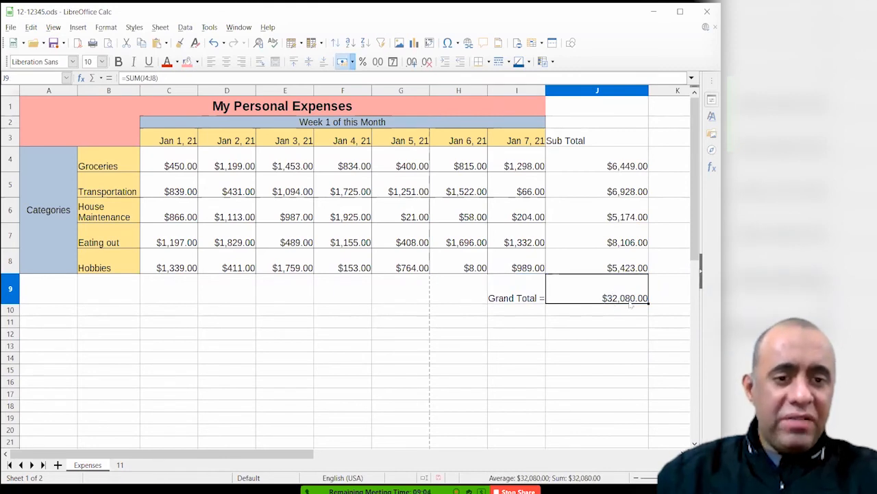
pyautogui.moveTo(624, 158); pyautogui.dragTo(606, 268)
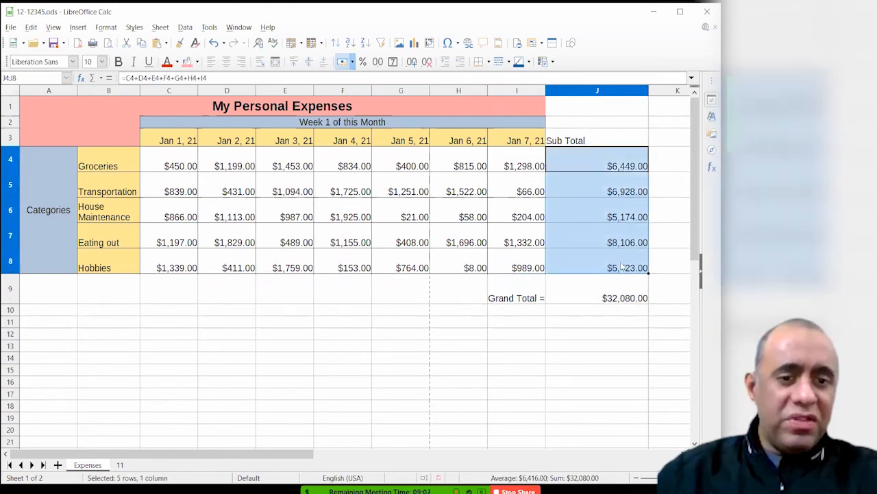
# Give the Grand Total cells I9:J9 a light lime background colour
pyautogui.moveTo(522, 293); pyautogui.dragTo(593, 287)
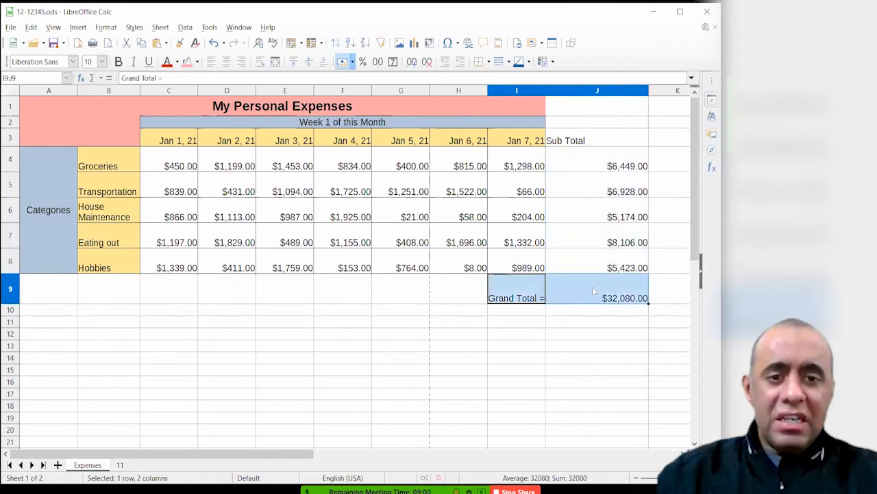
pyautogui.click(197, 62)
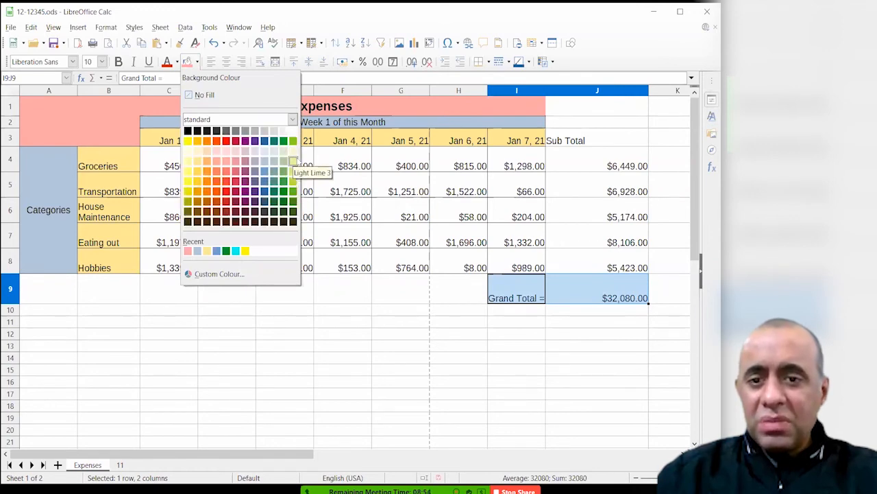
pyautogui.click(294, 171)
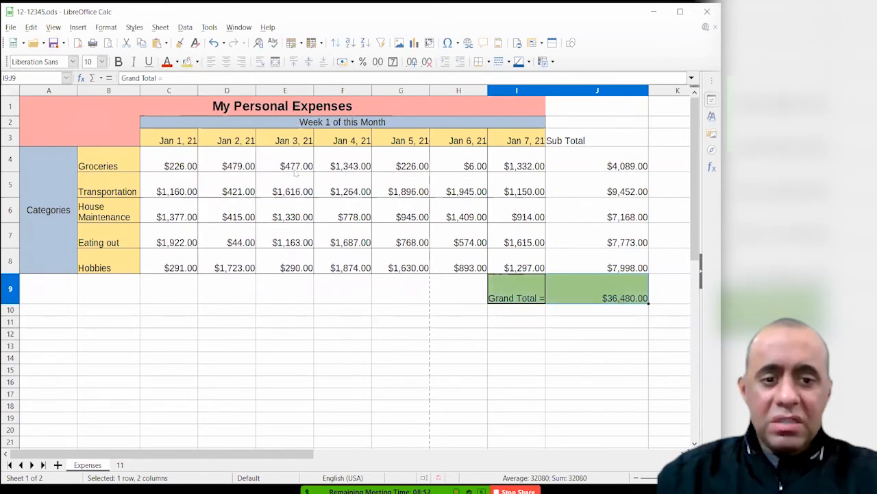
# Fill the Sub Total heading and amounts in J3:J8 with a pale pinkish-purple background and save the spreadsheet
pyautogui.moveTo(609, 261); pyautogui.dragTo(596, 139)
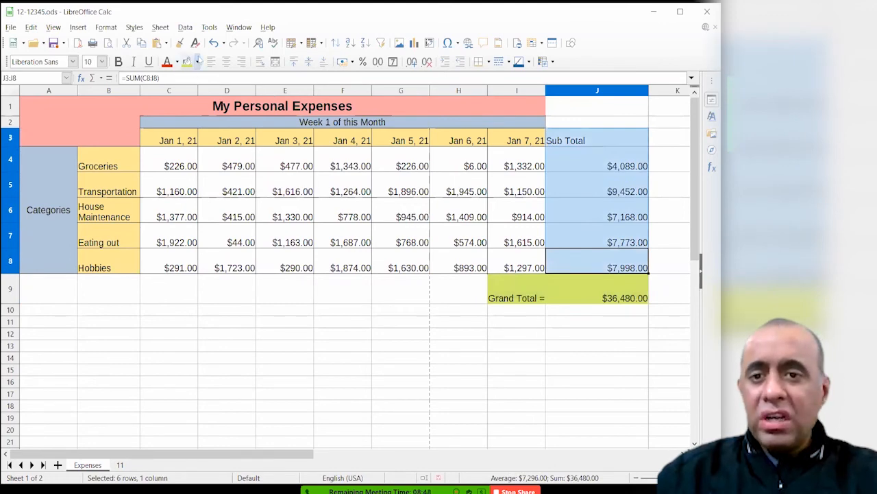
pyautogui.click(197, 61)
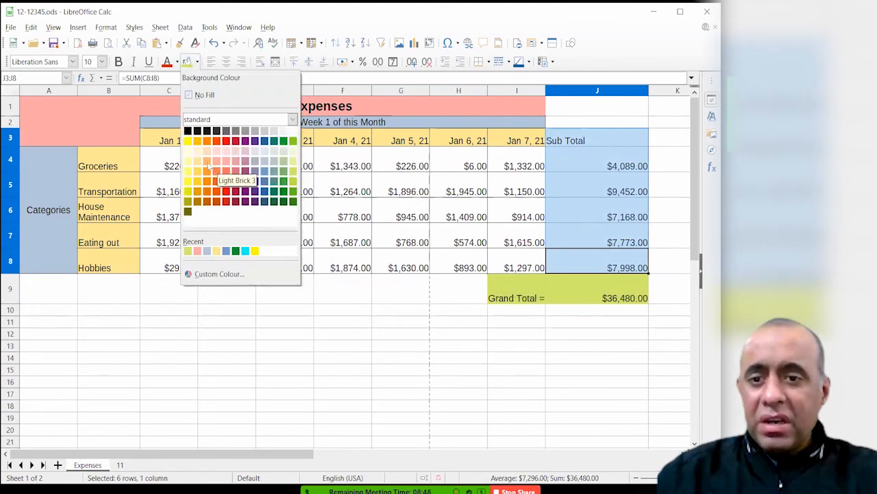
pyautogui.click(244, 152)
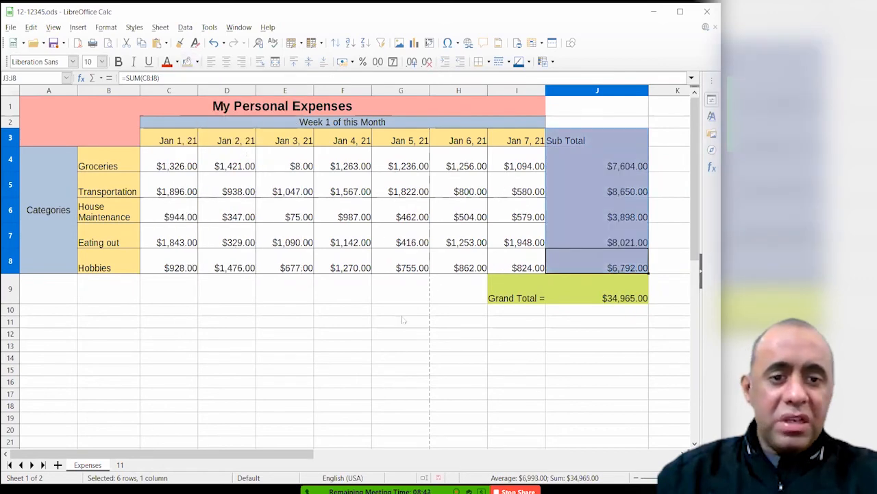
pyautogui.click(399, 323)
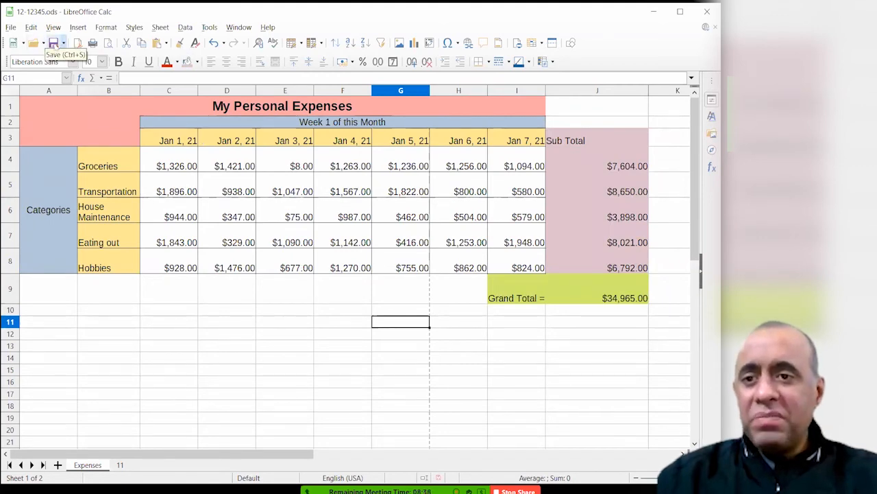
pyautogui.click(249, 325)
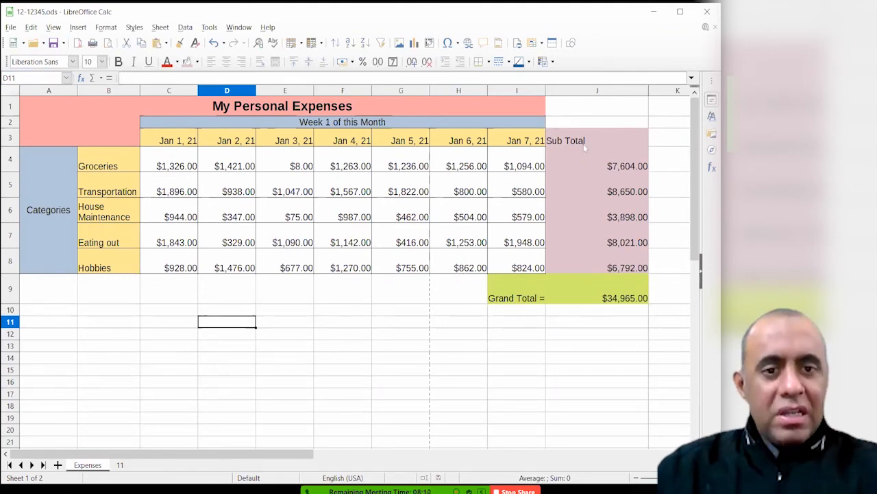
# Apply cell borders to the Sub Total heading and category subtotals in J3:J8
pyautogui.moveTo(590, 138); pyautogui.dragTo(609, 269)
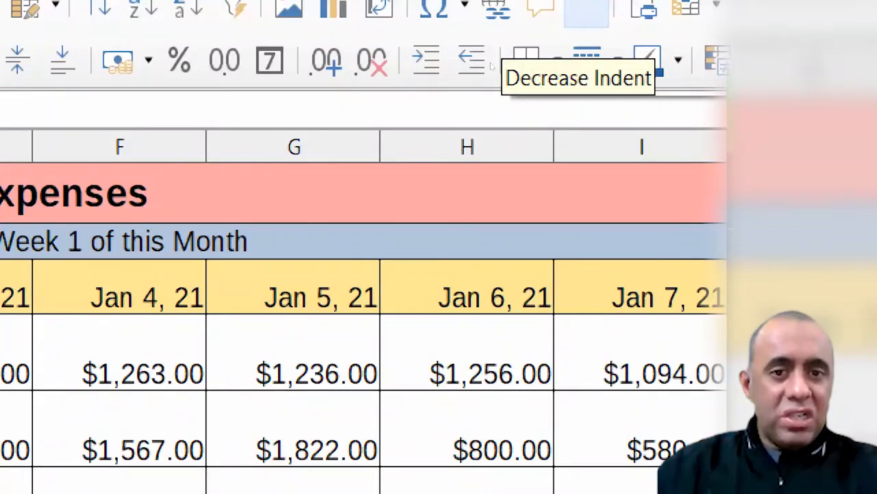
pyautogui.click(513, 59)
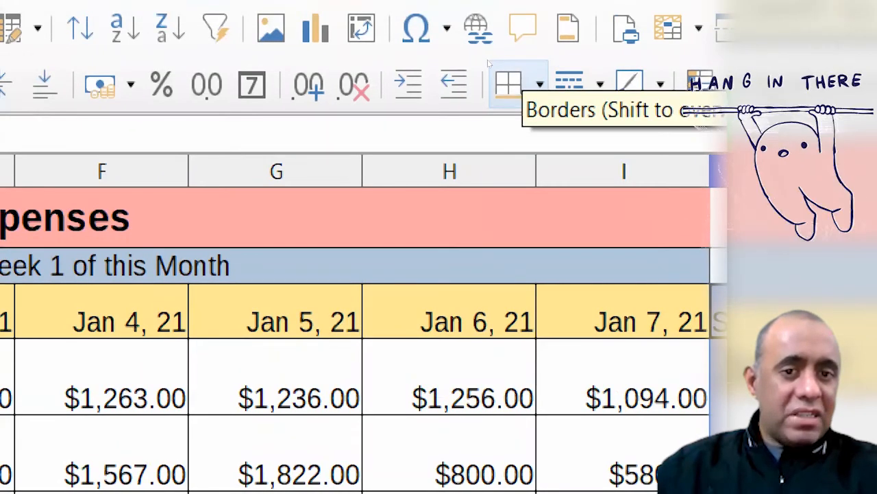
pyautogui.click(506, 83)
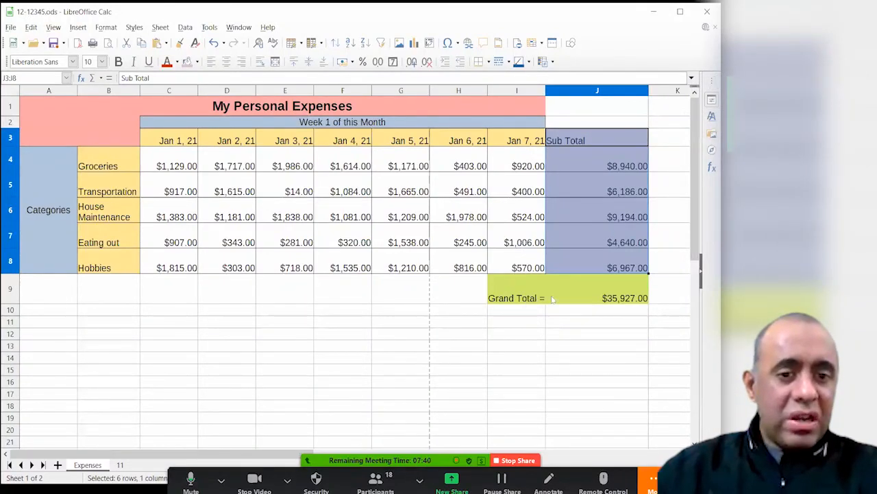
# Add outer and inner borders to the Grand Total cells I9:J9
pyautogui.moveTo(524, 302); pyautogui.dragTo(574, 304)
pyautogui.click(485, 62)
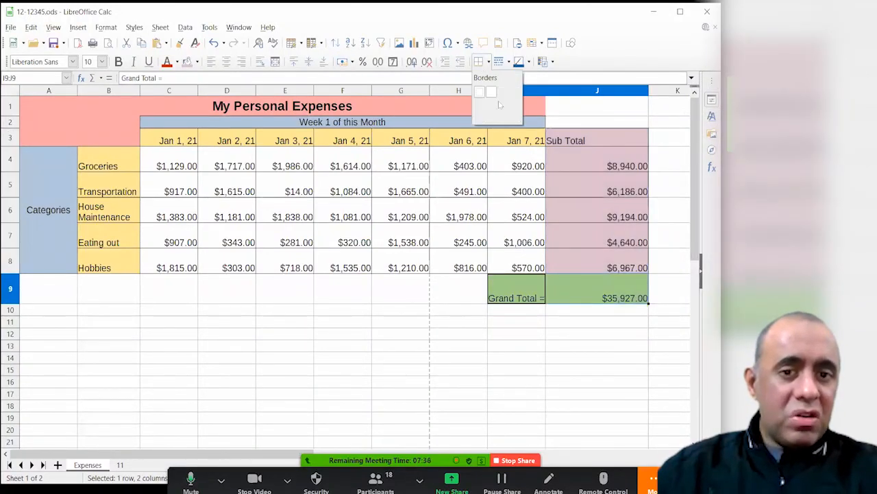
pyautogui.click(511, 118)
pyautogui.click(508, 314)
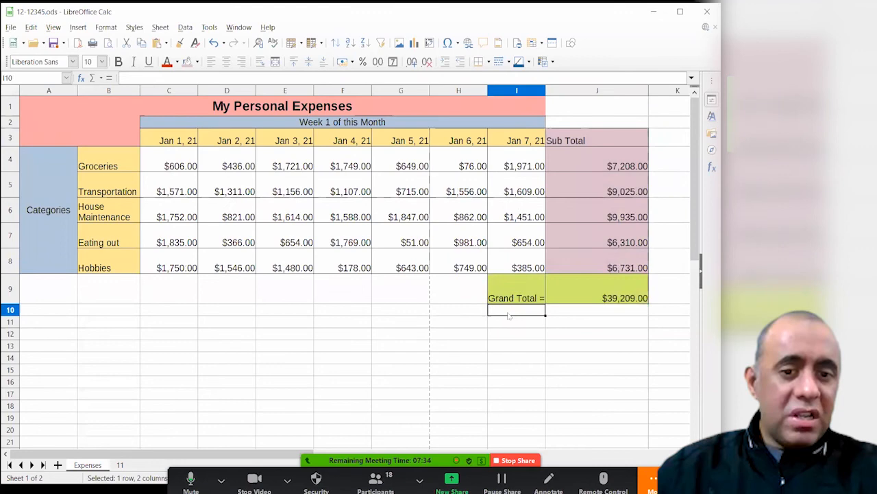
pyautogui.click(549, 388)
# Try to extend the merged, centred title across A1:J1 and undo the merge changes
pyautogui.click(535, 109)
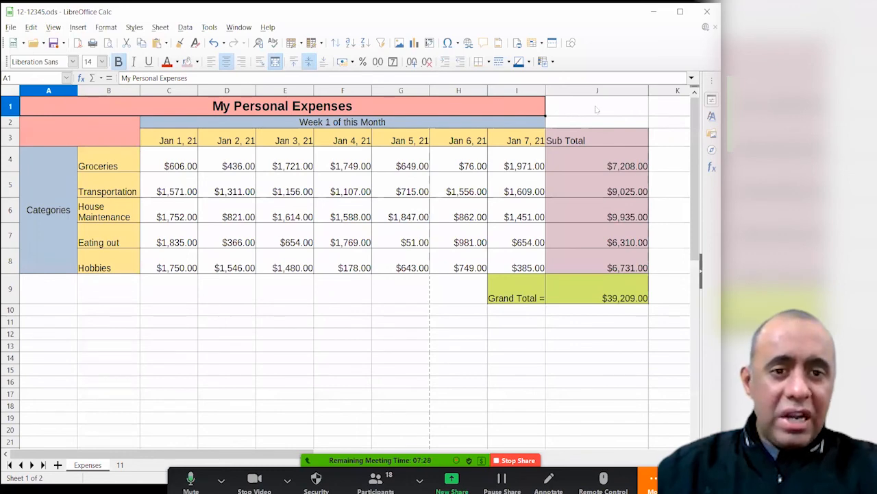
pyautogui.moveTo(597, 110); pyautogui.dragTo(516, 101)
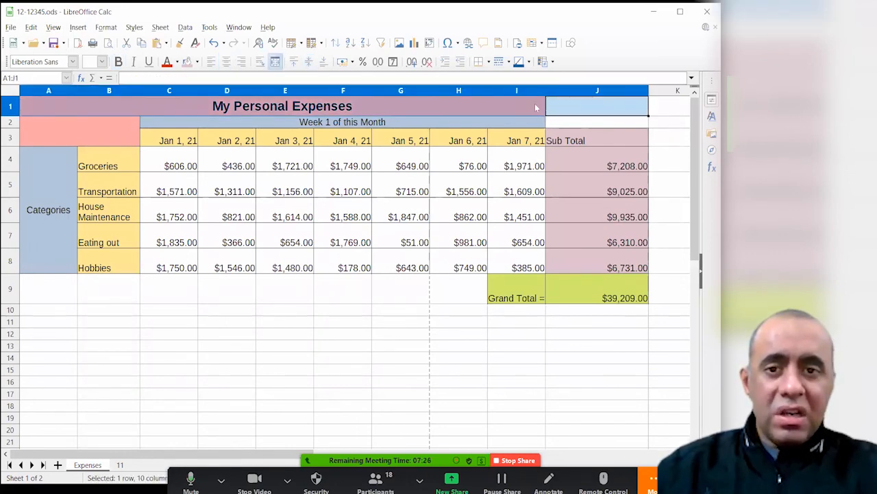
pyautogui.click(275, 62)
pyautogui.click(275, 63)
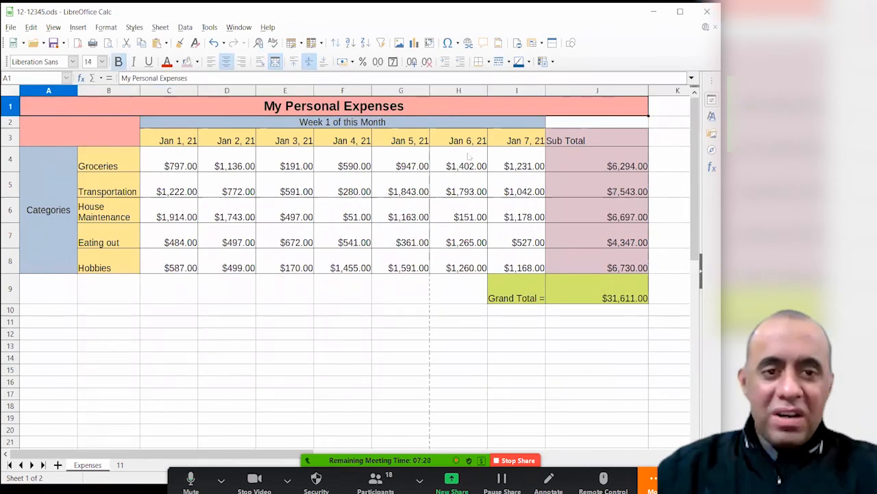
pyautogui.hotkey('ctrl', 'z')
pyautogui.hotkey('ctrl', 'z')
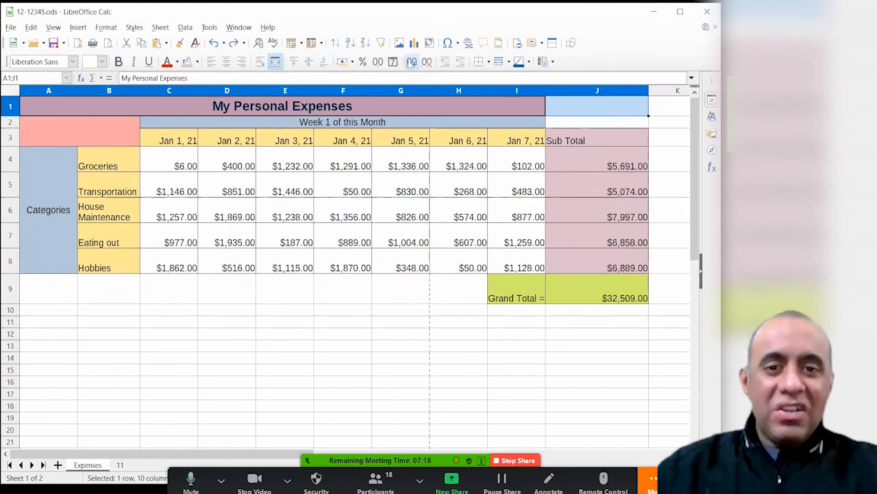
pyautogui.click(411, 63)
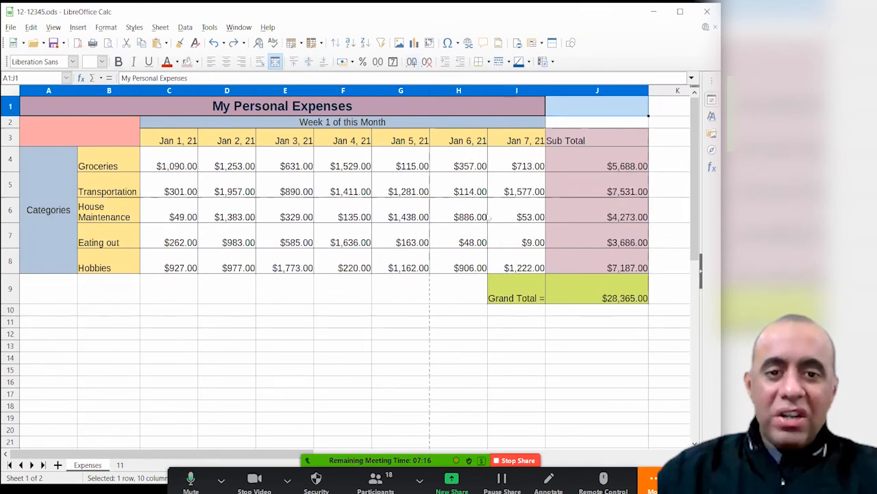
pyautogui.click(479, 206)
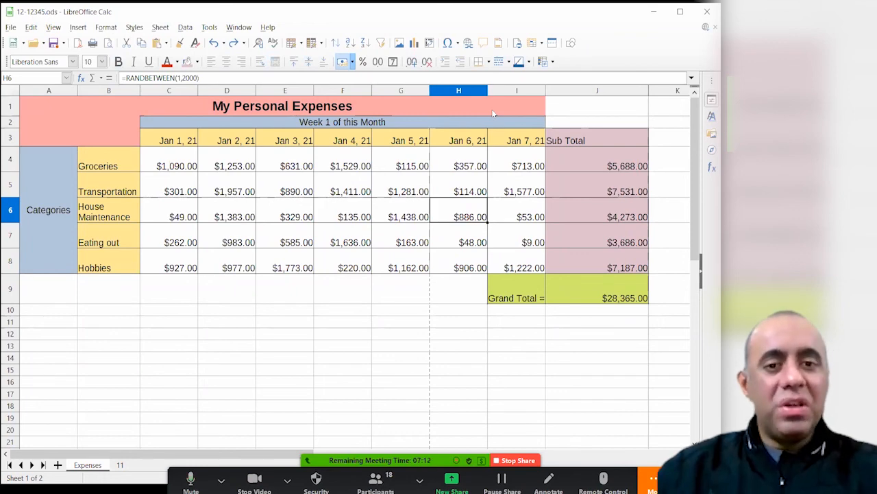
pyautogui.click(293, 113)
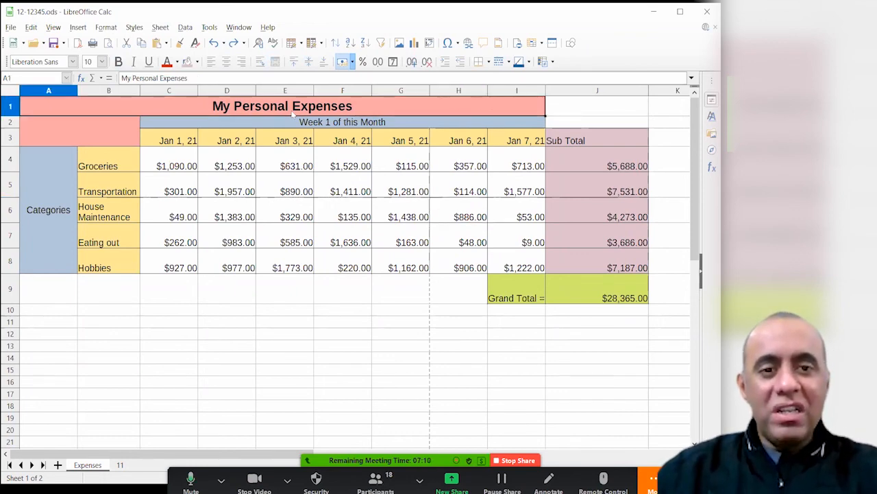
pyautogui.click(642, 110)
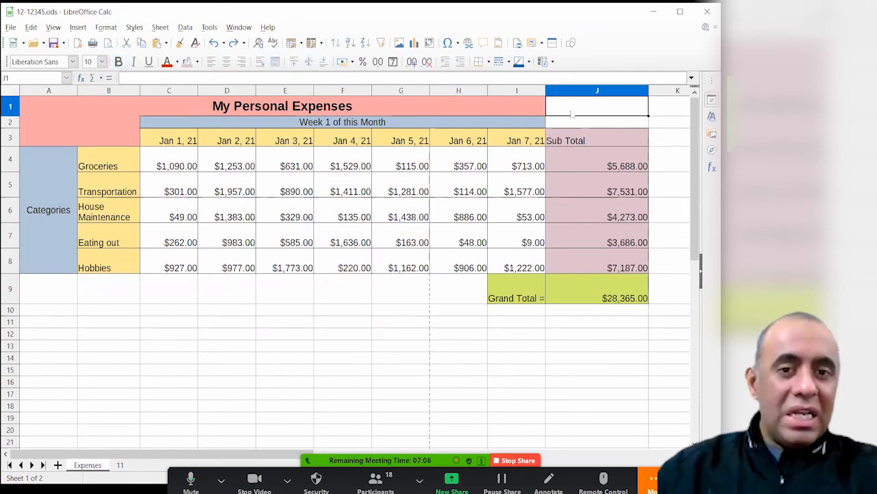
pyautogui.click(490, 108)
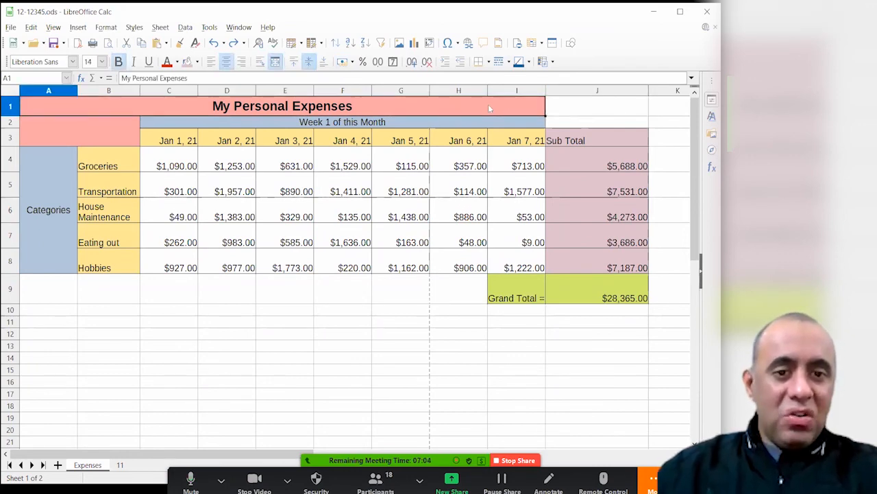
# Unmerge the title cells and merge and centre My Personal Expenses across A1:J1
pyautogui.moveTo(531, 101); pyautogui.dragTo(594, 111)
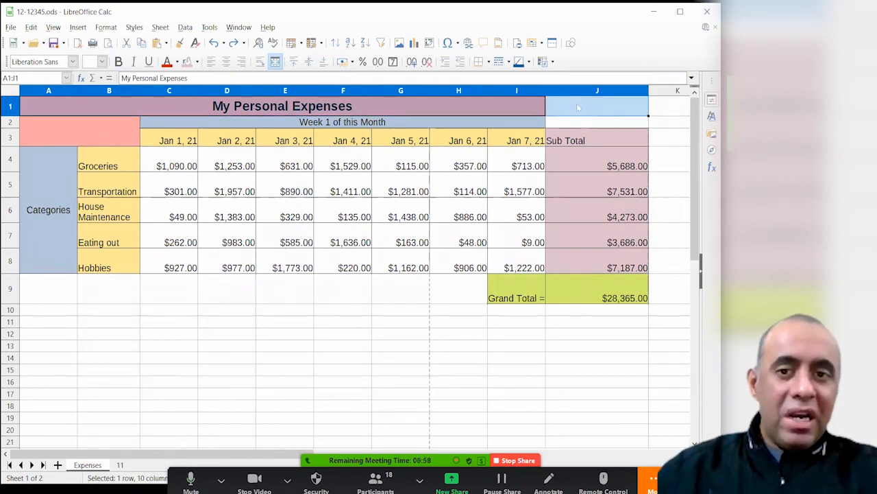
pyautogui.click(275, 62)
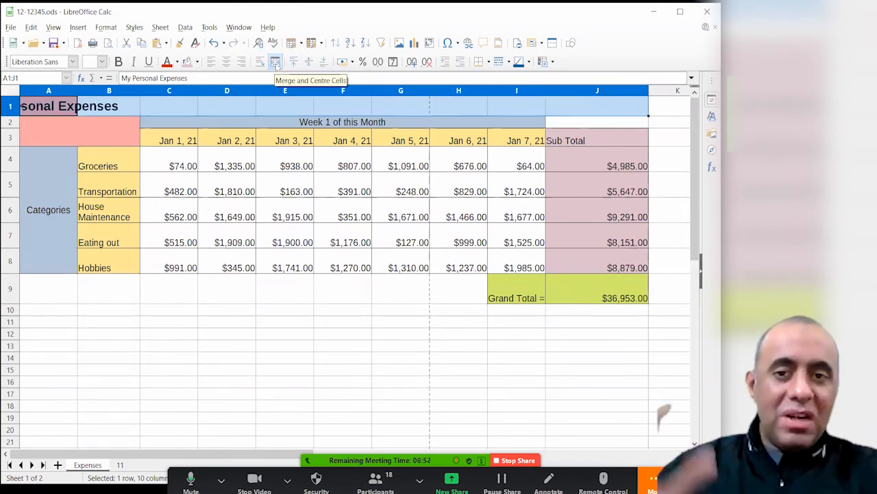
pyautogui.click(275, 61)
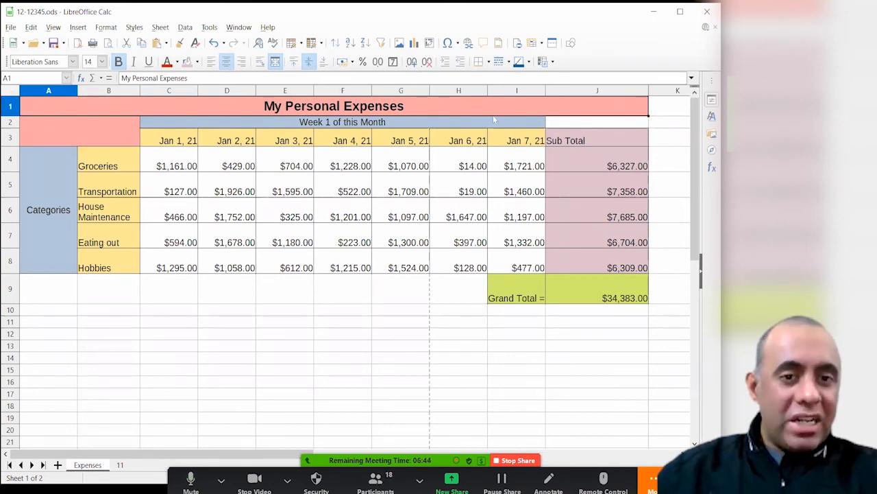
# Fill the empty cell J2 above the Sub Total heading with the same light pink as the title
pyautogui.click(612, 123)
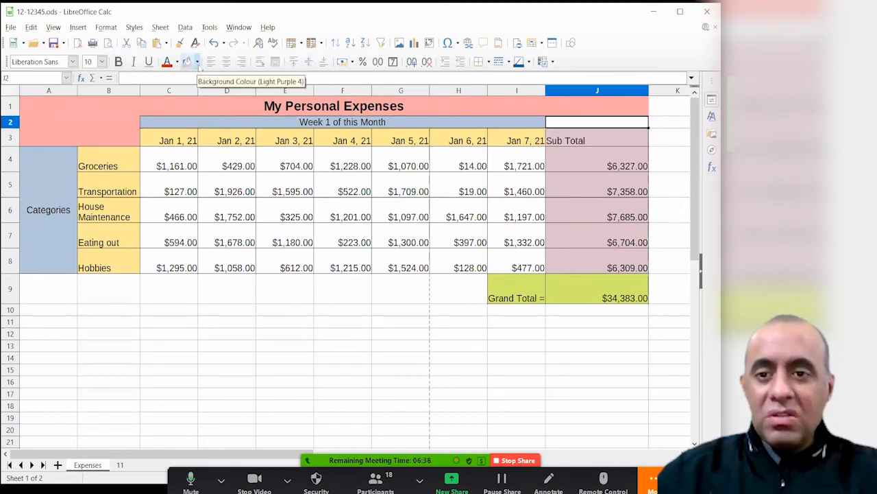
pyautogui.click(198, 62)
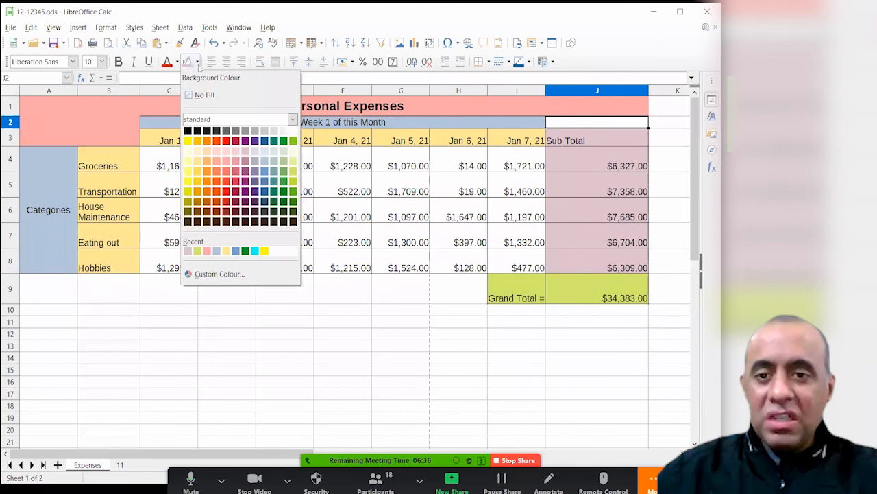
pyautogui.click(226, 166)
pyautogui.click(274, 253)
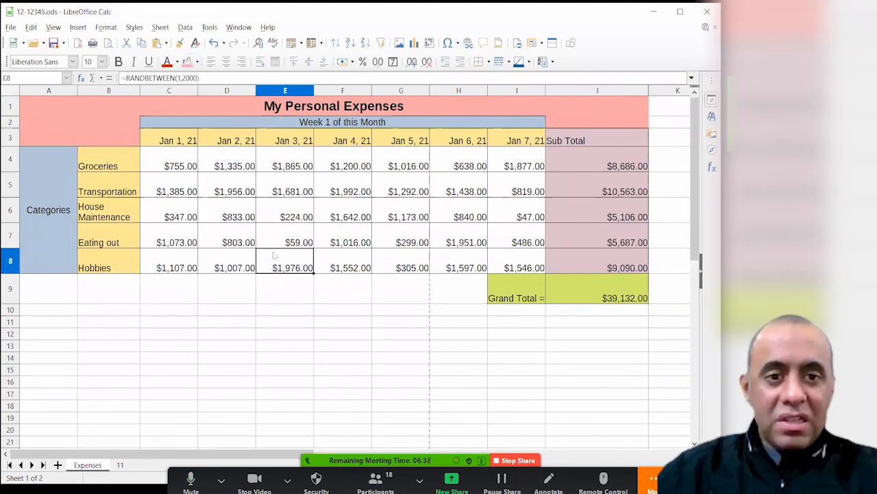
# Fill the empty cells A9:H9 beside the Grand Total label with the title's light pink background
pyautogui.moveTo(461, 282); pyautogui.dragTo(31, 285)
pyautogui.click(187, 61)
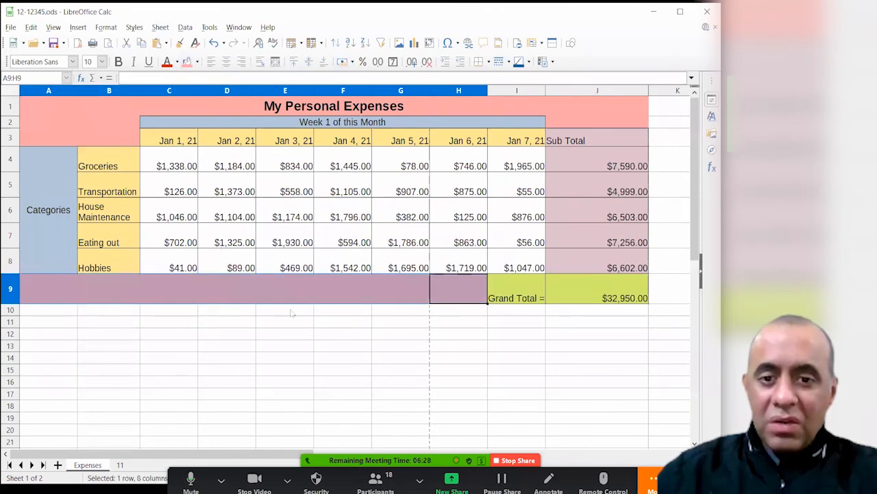
pyautogui.click(292, 334)
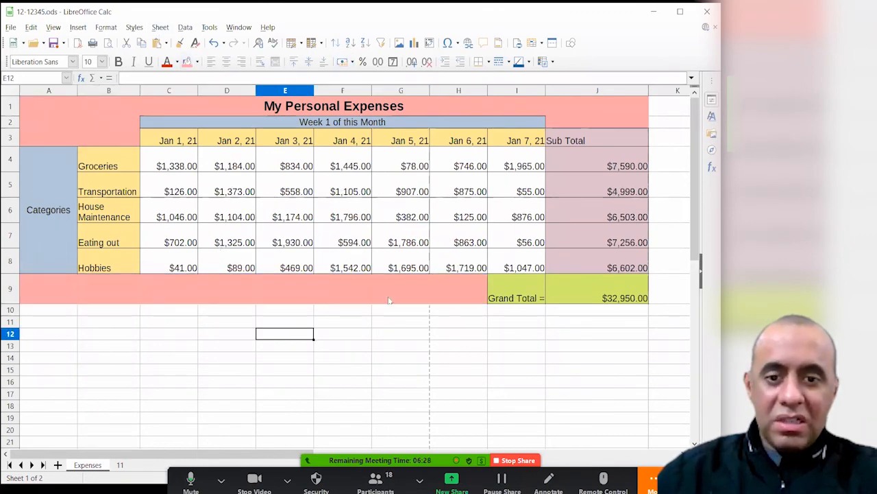
# Apply a border to the pink cells A9:H9
pyautogui.moveTo(456, 291); pyautogui.dragTo(53, 292)
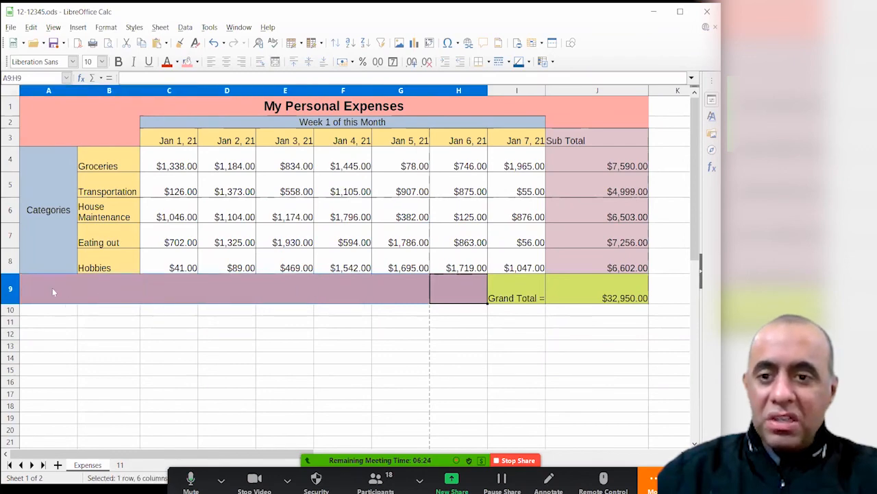
pyautogui.click(489, 62)
pyautogui.click(503, 92)
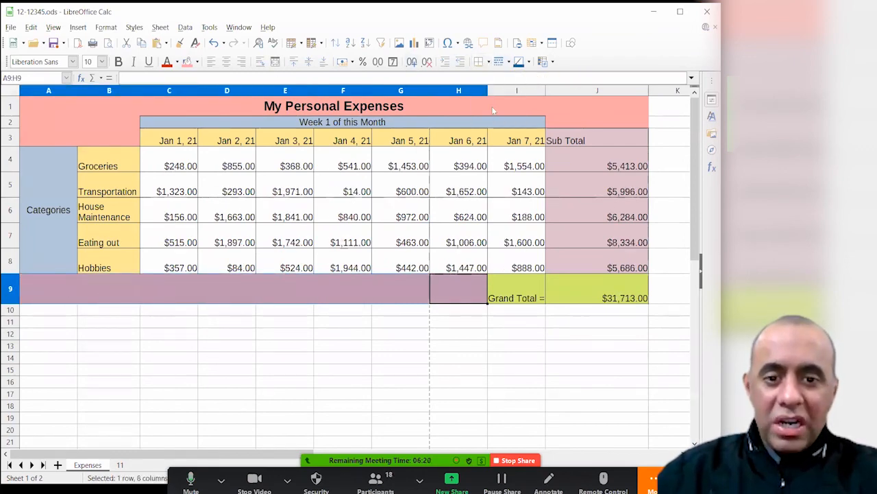
pyautogui.press('Down')
# Add a top border to the merged title row A1:J1
pyautogui.click(620, 102)
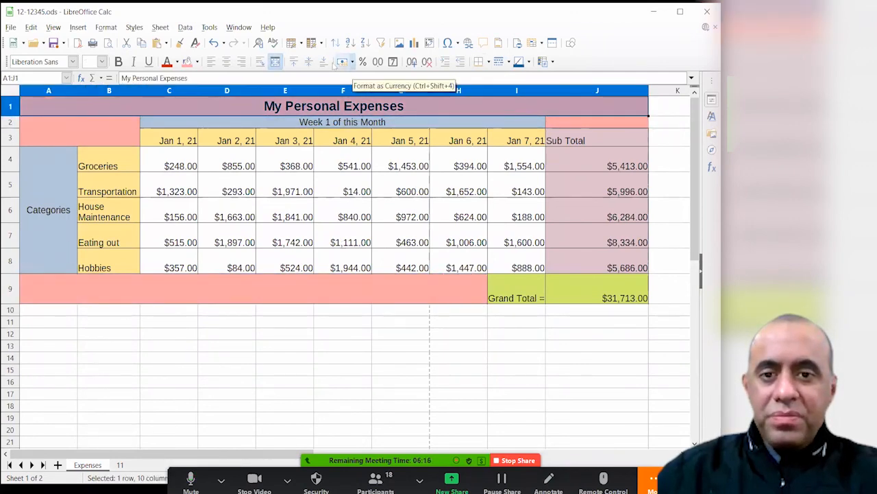
pyautogui.click(488, 61)
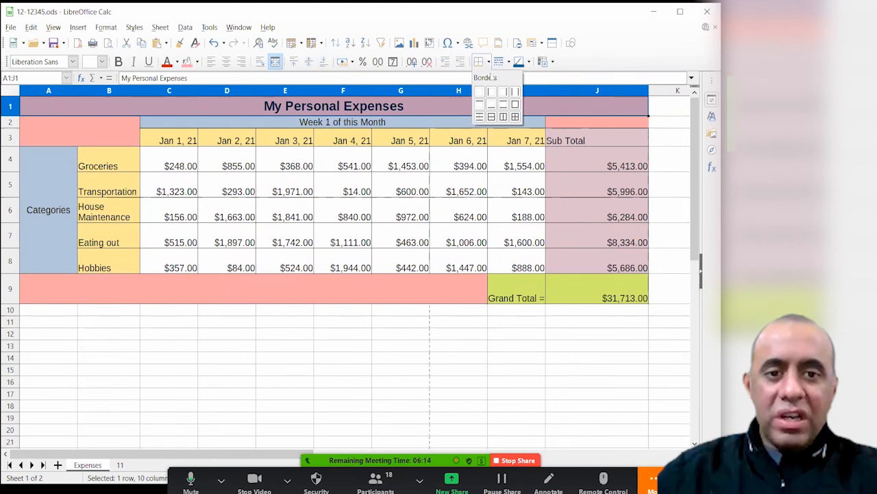
pyautogui.click(479, 105)
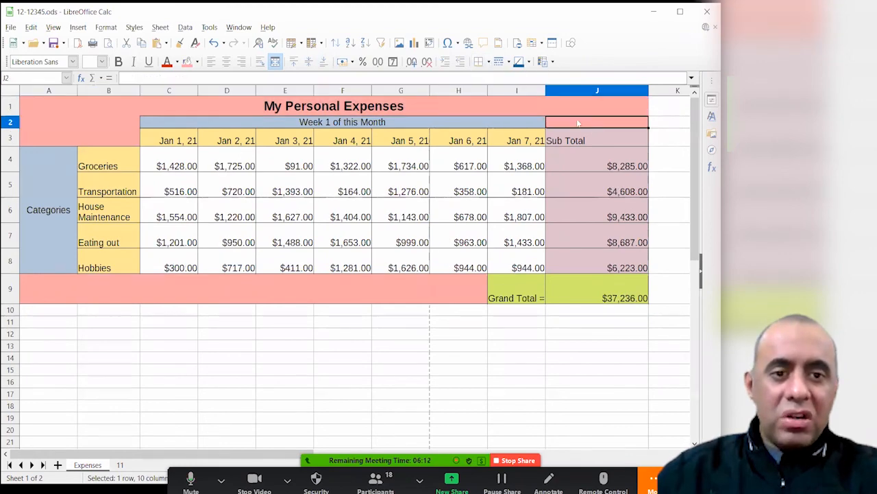
pyautogui.click(589, 123)
pyautogui.moveTo(48, 105); pyautogui.dragTo(634, 121)
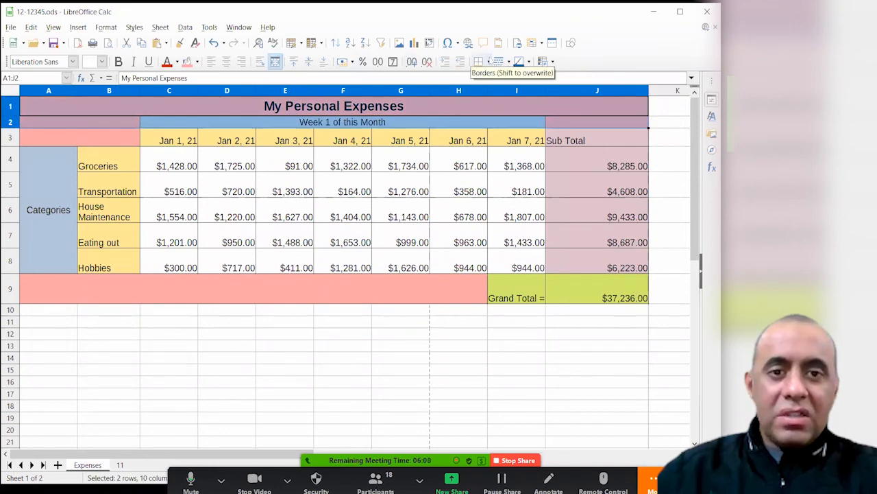
pyautogui.click(488, 62)
pyautogui.click(609, 144)
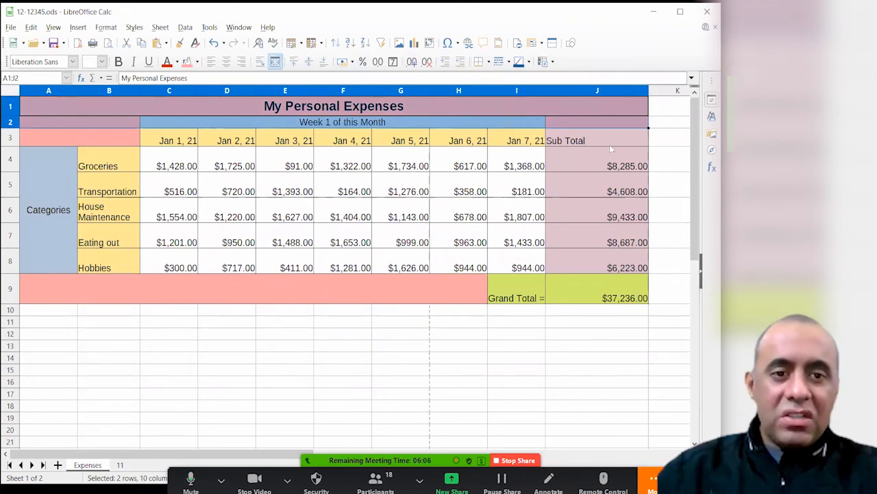
# Put an outer box border around the whole table A1:J9 and save the spreadsheet
pyautogui.click(621, 109)
pyautogui.moveTo(513, 144); pyautogui.dragTo(617, 291)
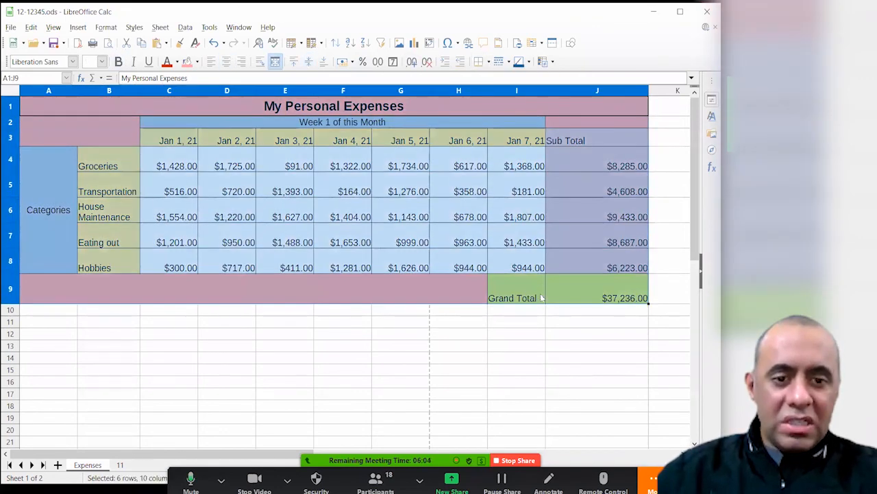
pyautogui.click(488, 63)
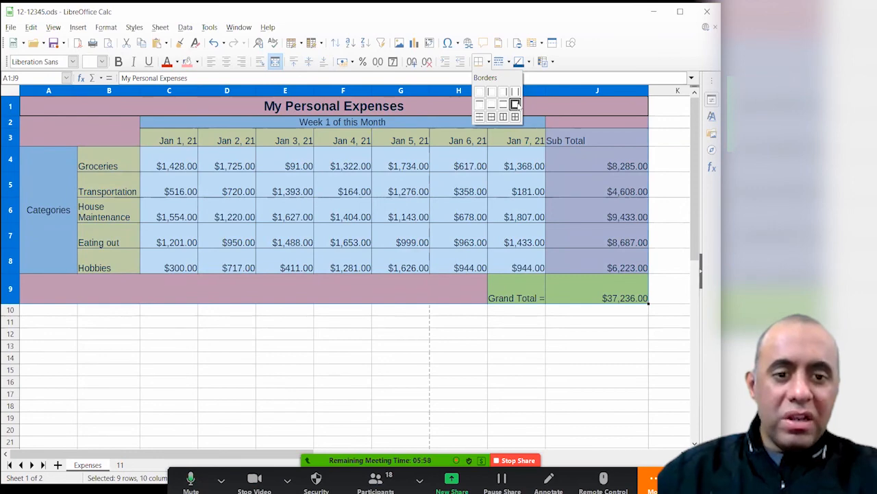
pyautogui.click(515, 103)
pyautogui.click(536, 333)
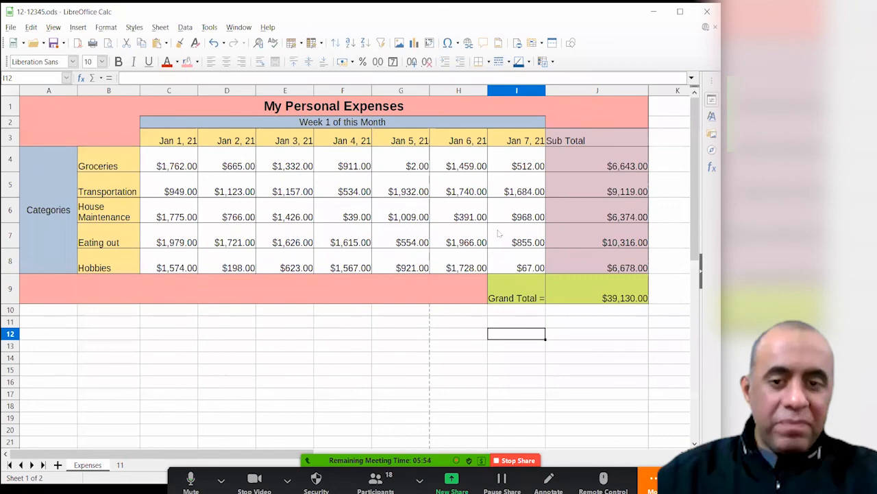
pyautogui.click(53, 43)
# Open the print preview of the Expenses sheet to check how the table fits the page
pyautogui.click(295, 370)
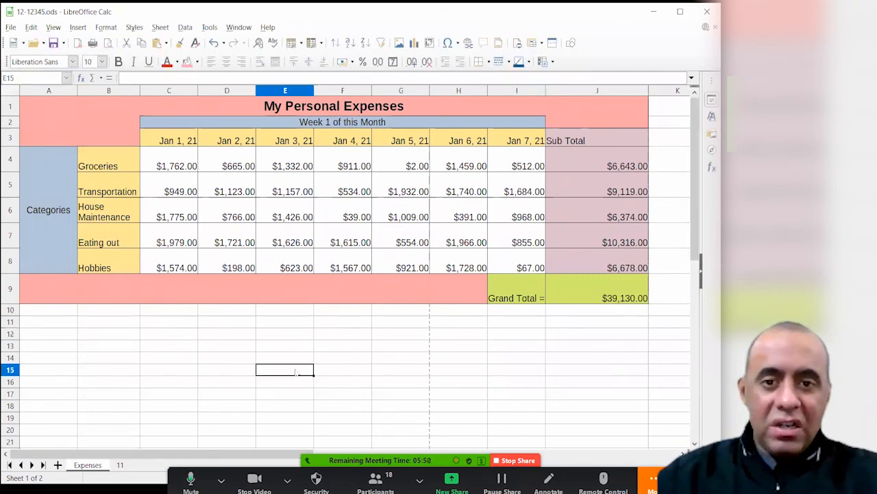
pyautogui.click(11, 27)
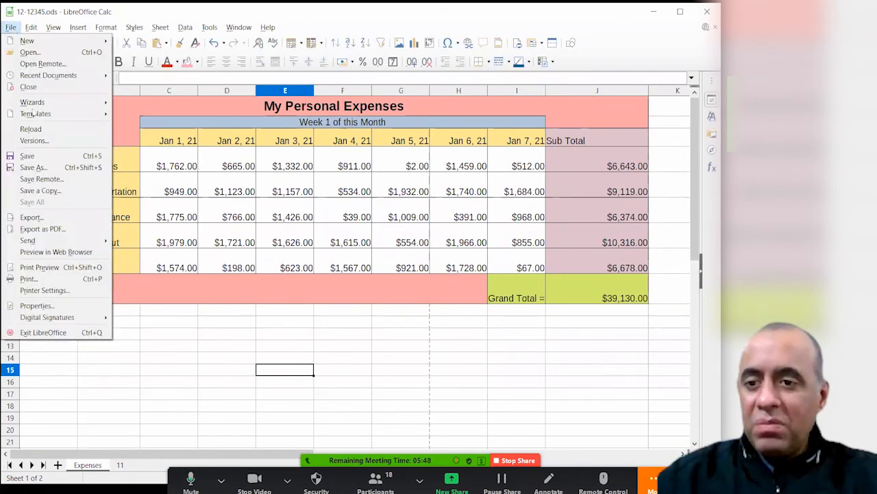
pyautogui.click(63, 268)
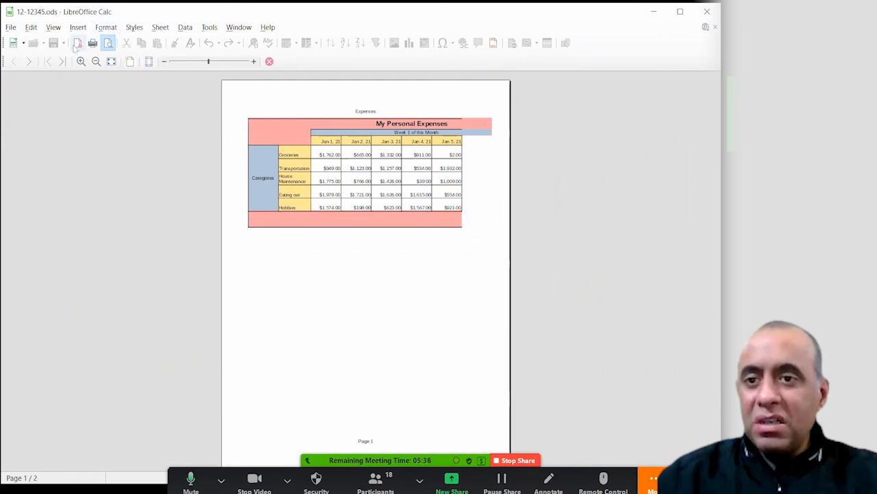
# Change the page orientation of the Default page style to Landscape
pyautogui.click(130, 62)
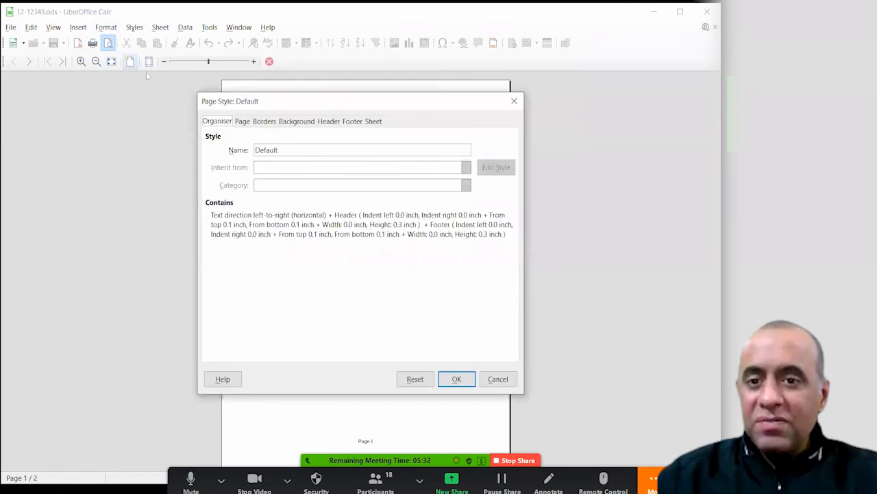
pyautogui.click(244, 121)
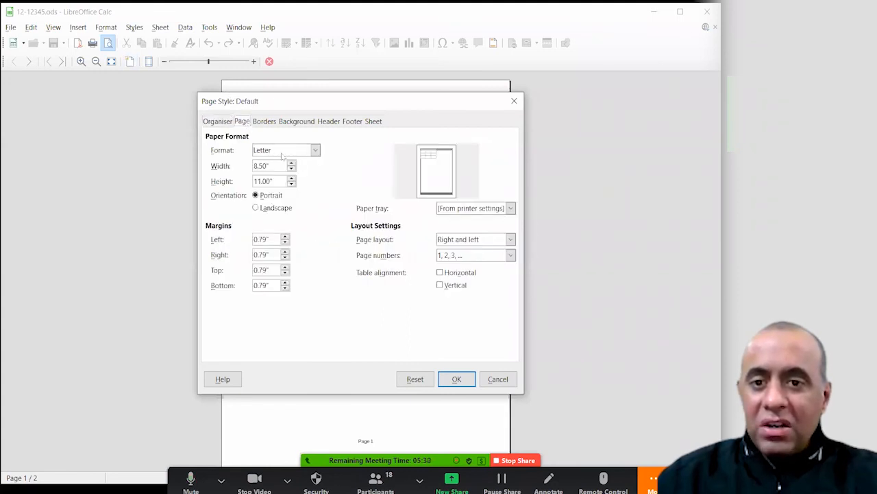
pyautogui.click(256, 208)
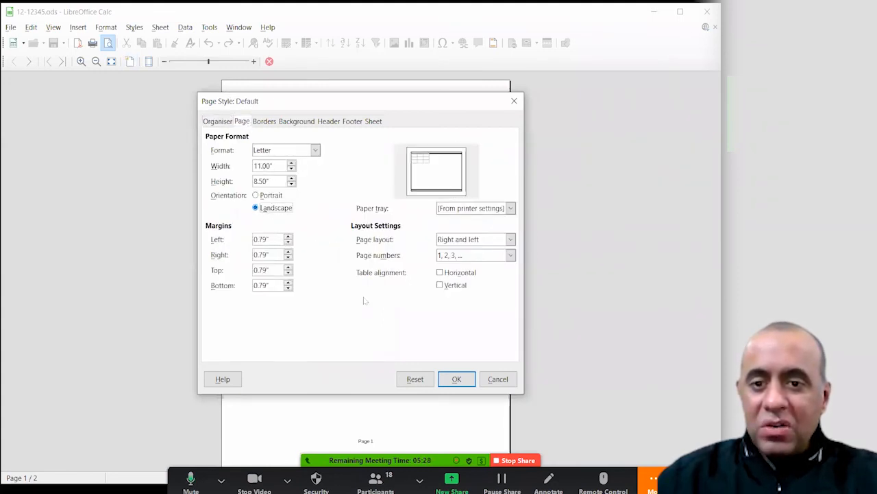
pyautogui.click(456, 380)
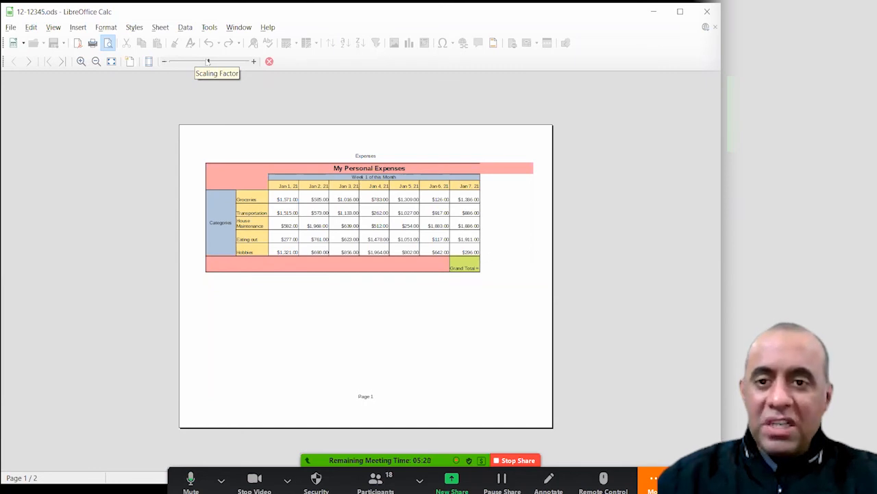
# Reduce the print scaling factor just enough to fit the whole table, including the Sub Total column, on one page
pyautogui.click(165, 62)
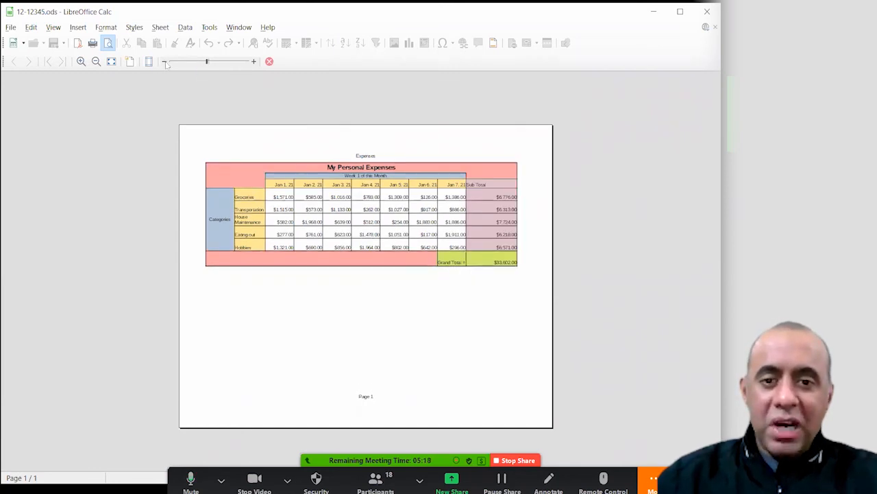
pyautogui.click(165, 62)
pyautogui.click(165, 62)
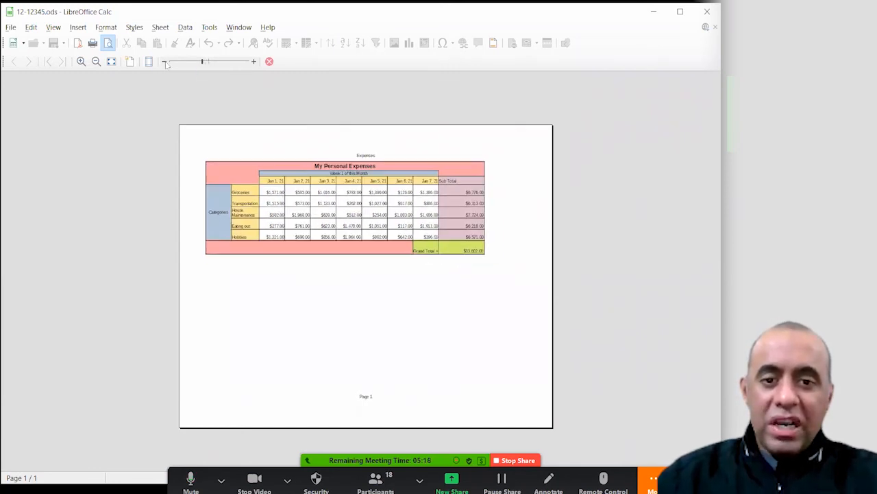
pyautogui.click(166, 61)
pyautogui.click(254, 62)
pyautogui.click(253, 62)
pyautogui.click(253, 61)
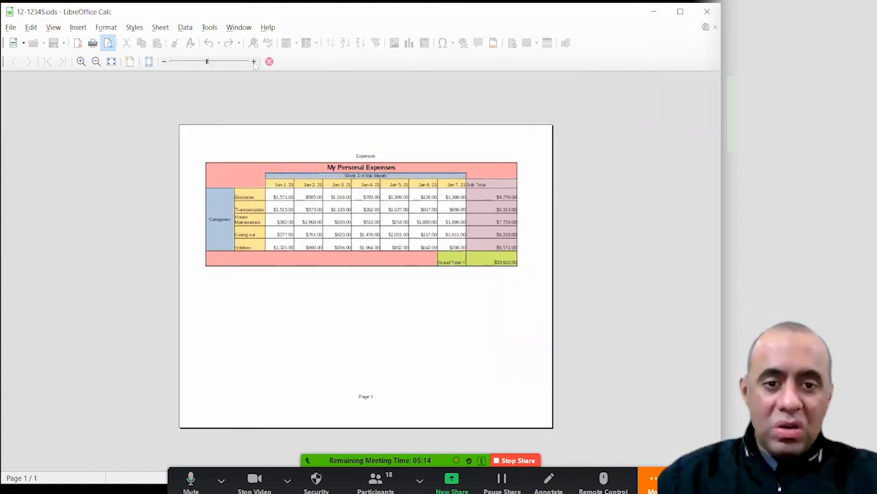
pyautogui.click(253, 62)
pyautogui.click(165, 62)
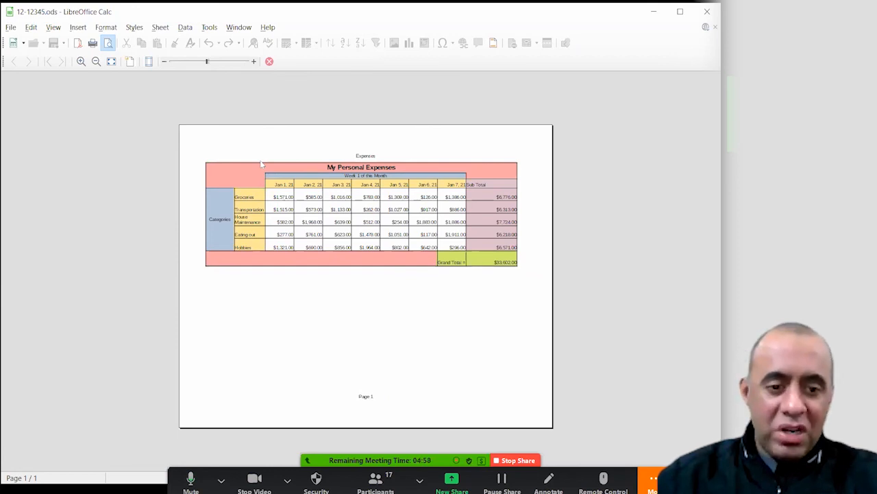
# Close the print preview and open the Grand Total formula in cell J9 to examine the range it sums
pyautogui.click(10, 27)
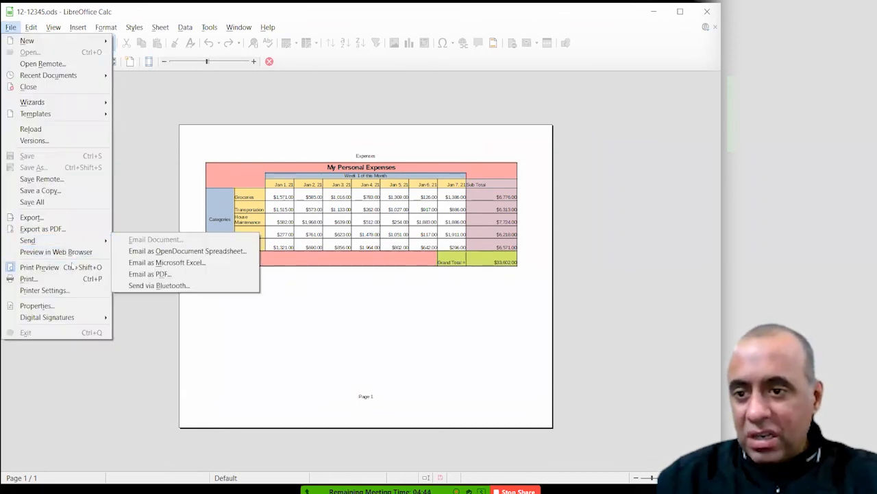
pyautogui.click(72, 267)
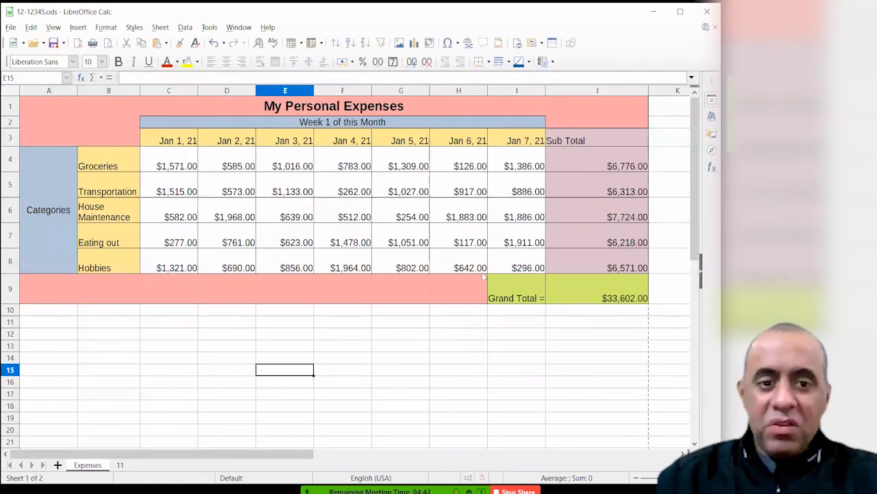
pyautogui.click(483, 272)
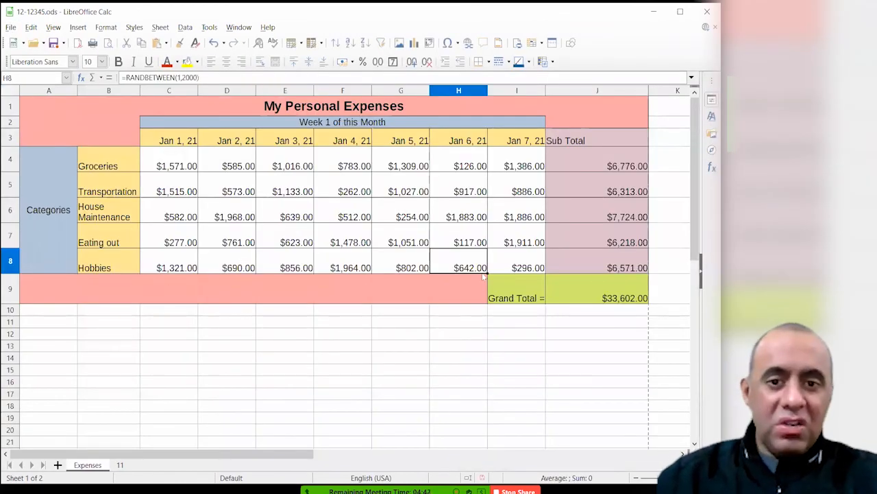
pyautogui.click(590, 284)
pyautogui.doubleClick(590, 284)
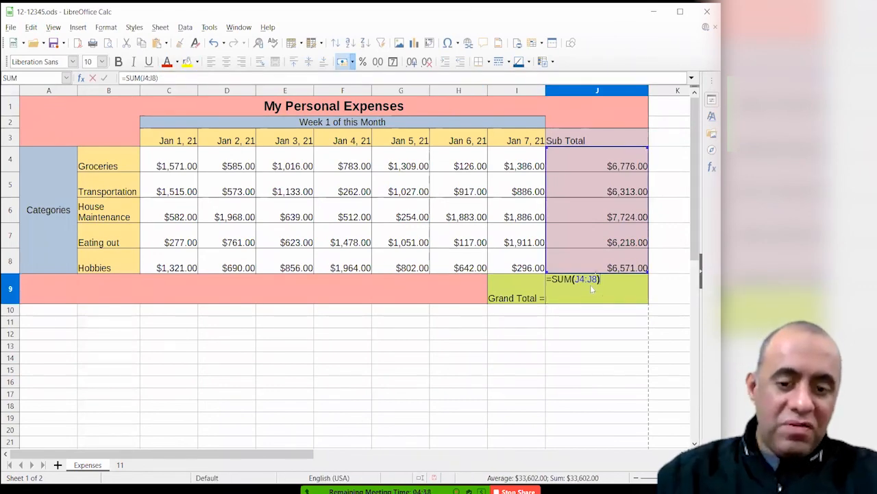